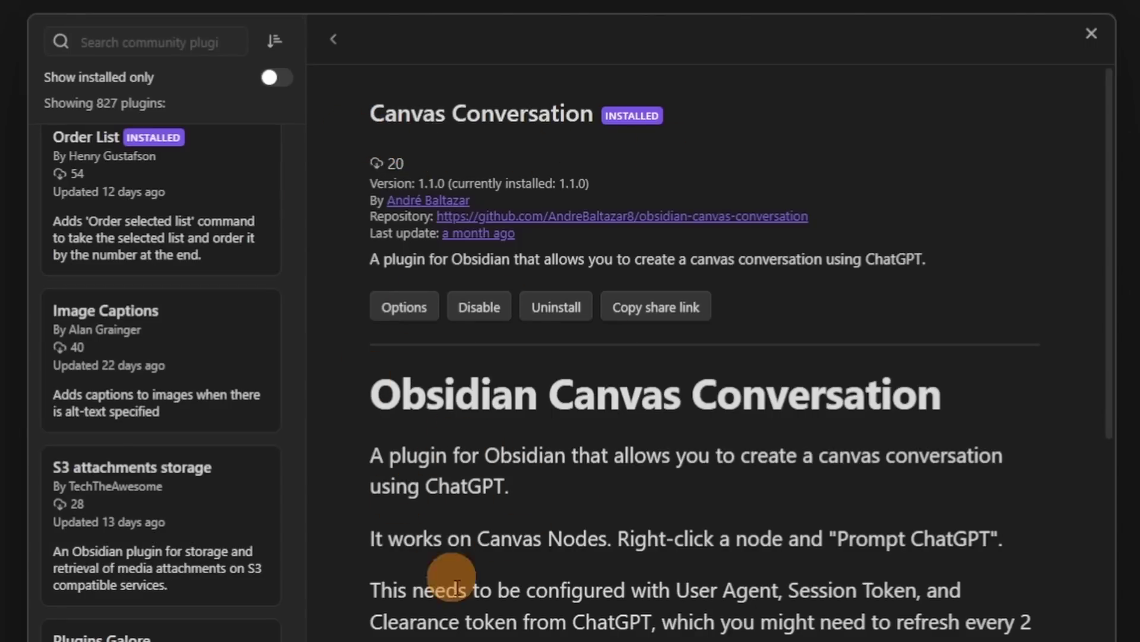
# Look over the Canvas Conversation plugin's options, then close the settings window
pyautogui.scroll(-6, 475, 588)
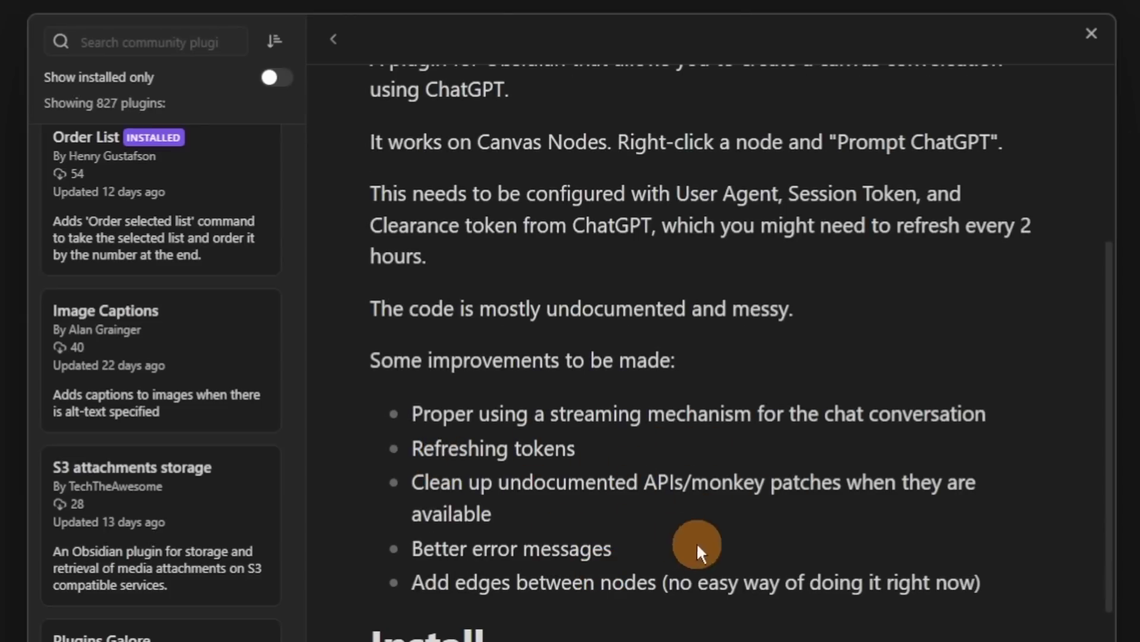
pyautogui.scroll(3, 562, 636)
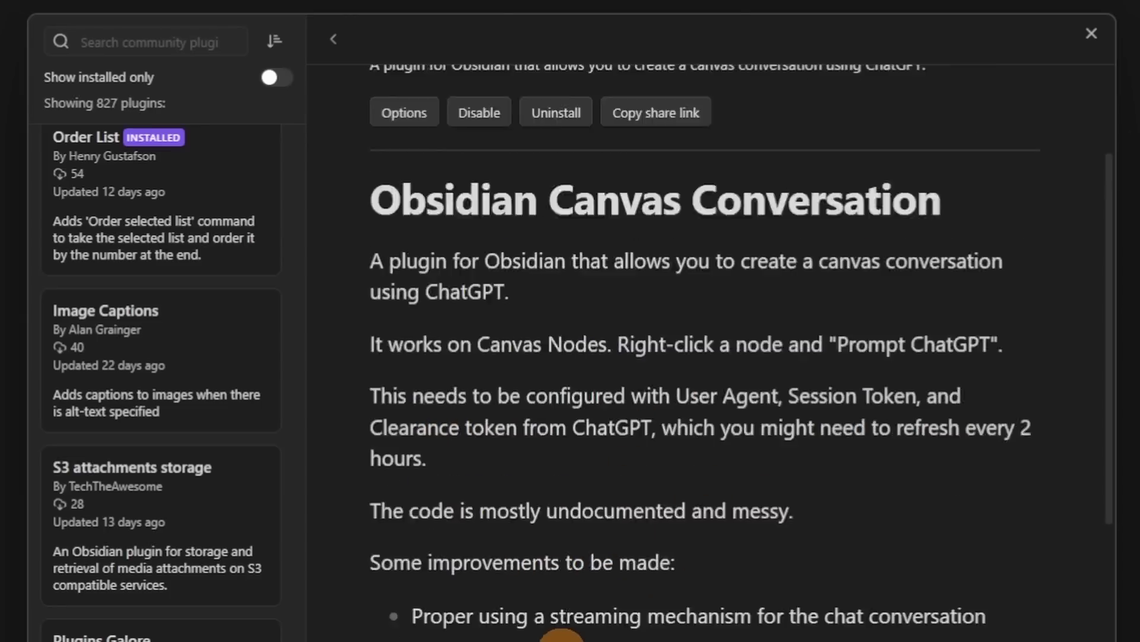
pyautogui.scroll(3, 562, 630)
pyautogui.click(419, 316)
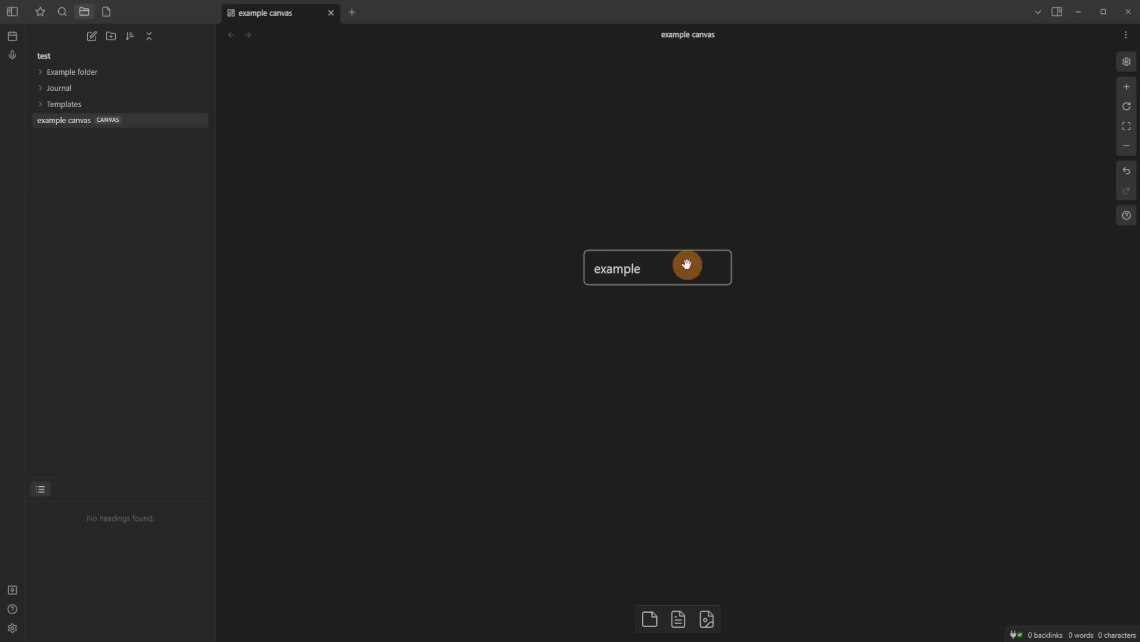
pyautogui.click(683, 261)
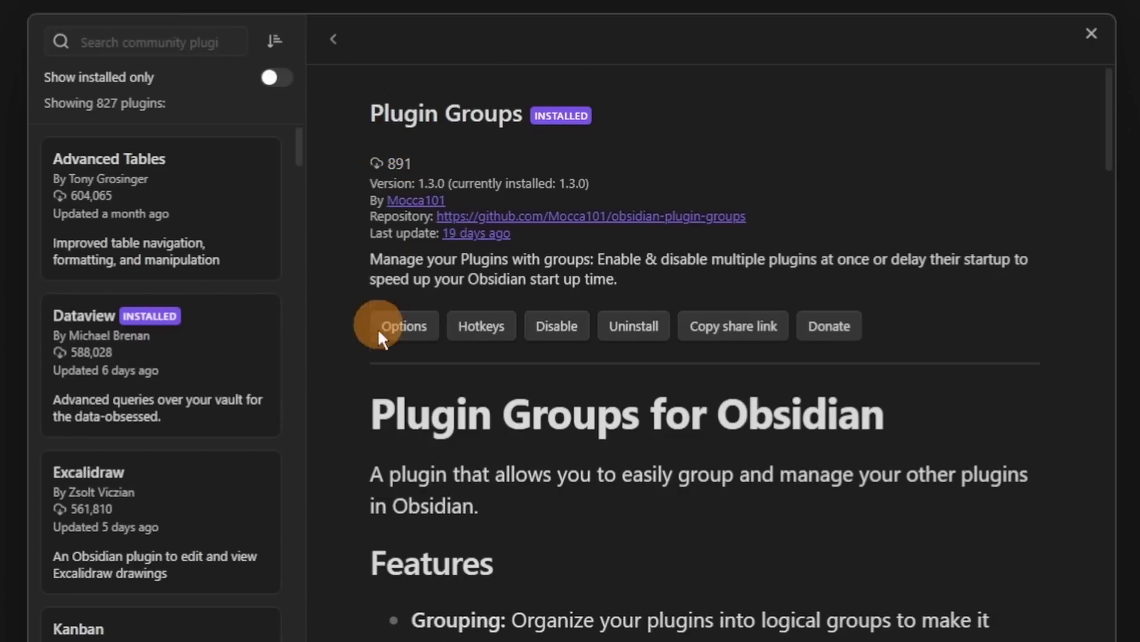
# Scroll down through the Plugin Groups README
pyautogui.scroll(-10, 732, 575)
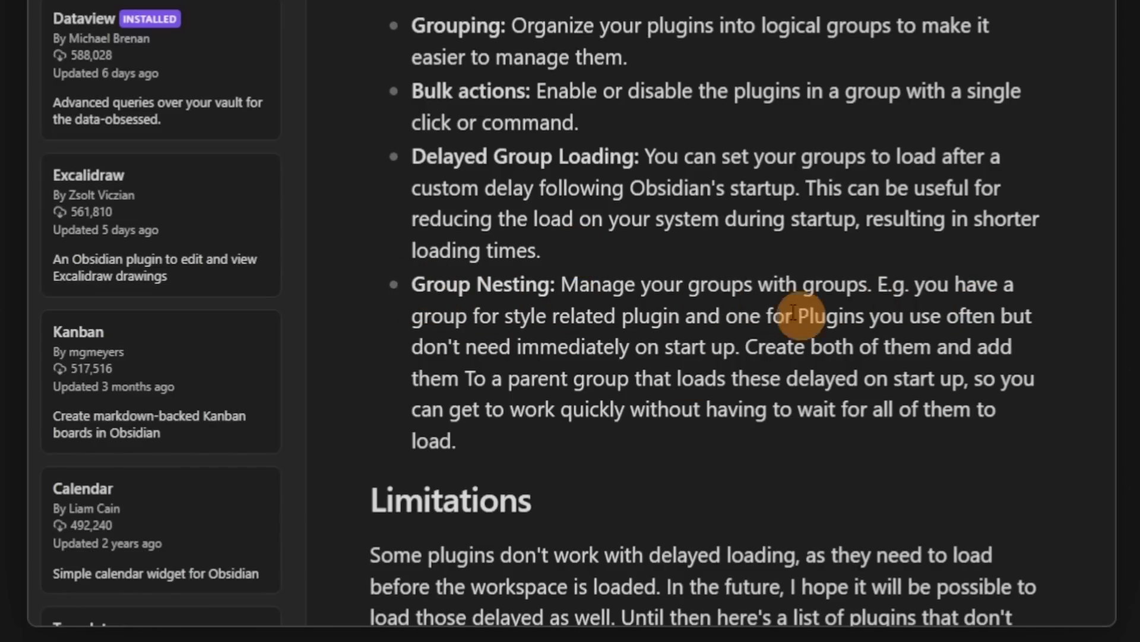
pyautogui.scroll(-20, 767, 409)
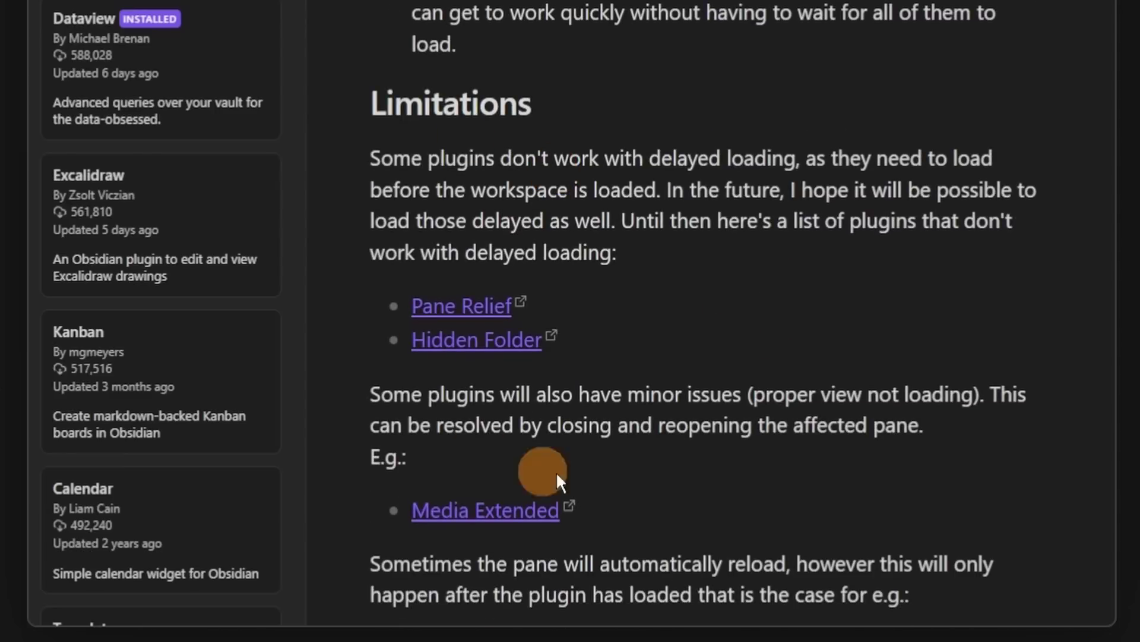
pyautogui.scroll(-3, 691, 272)
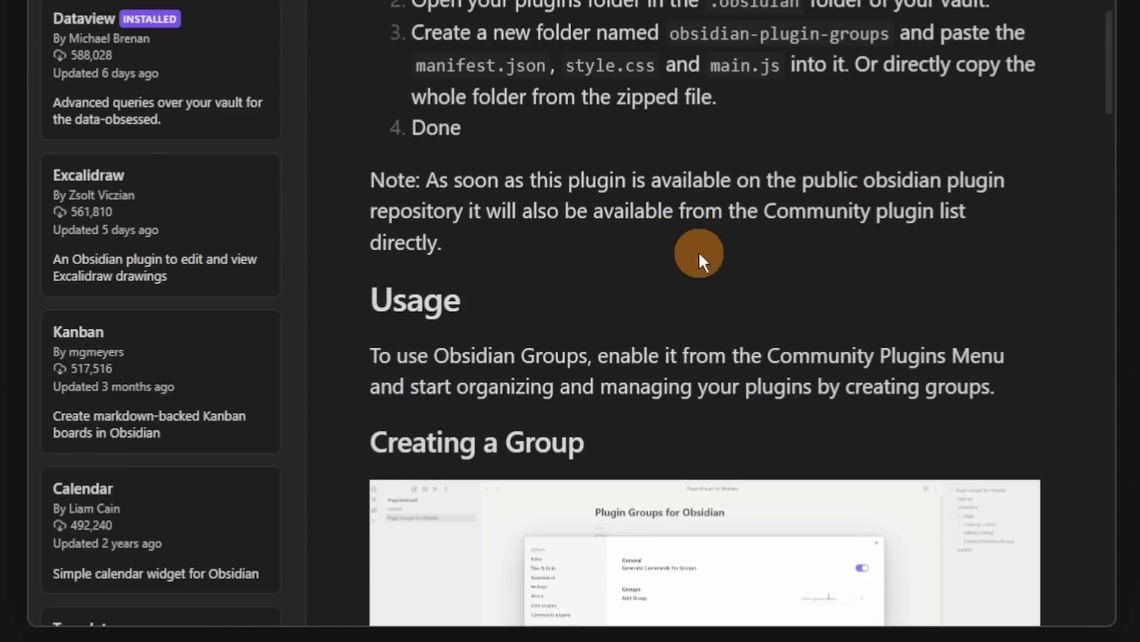
pyautogui.scroll(-8, 692, 255)
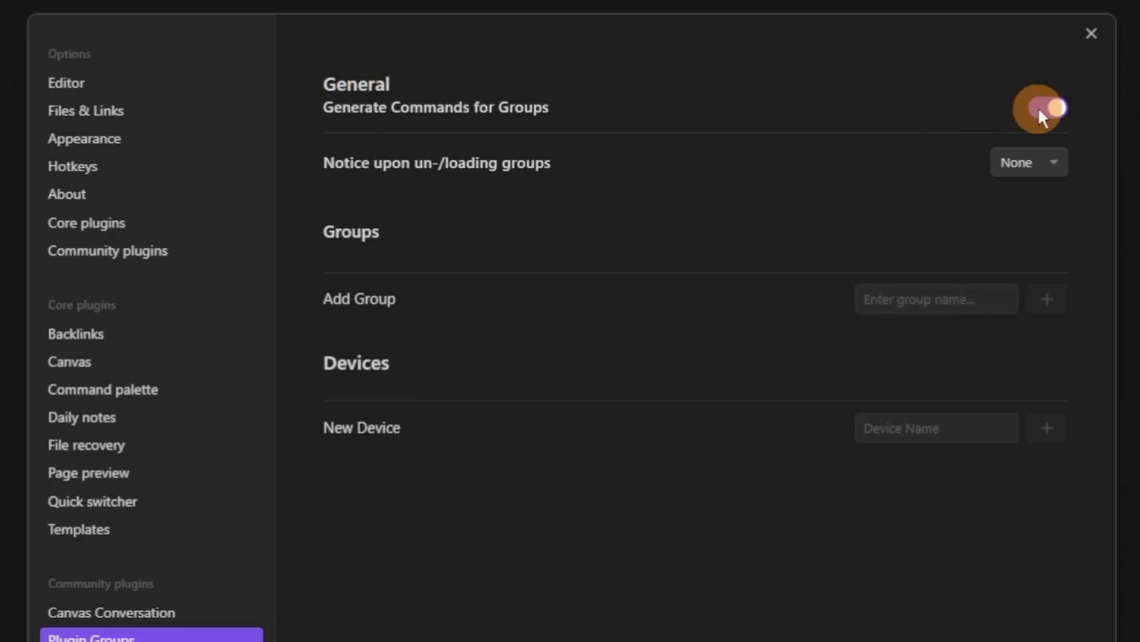
# Keep group load notices at None and create a new plugin group named 'test' with commands off
pyautogui.click(1029, 161)
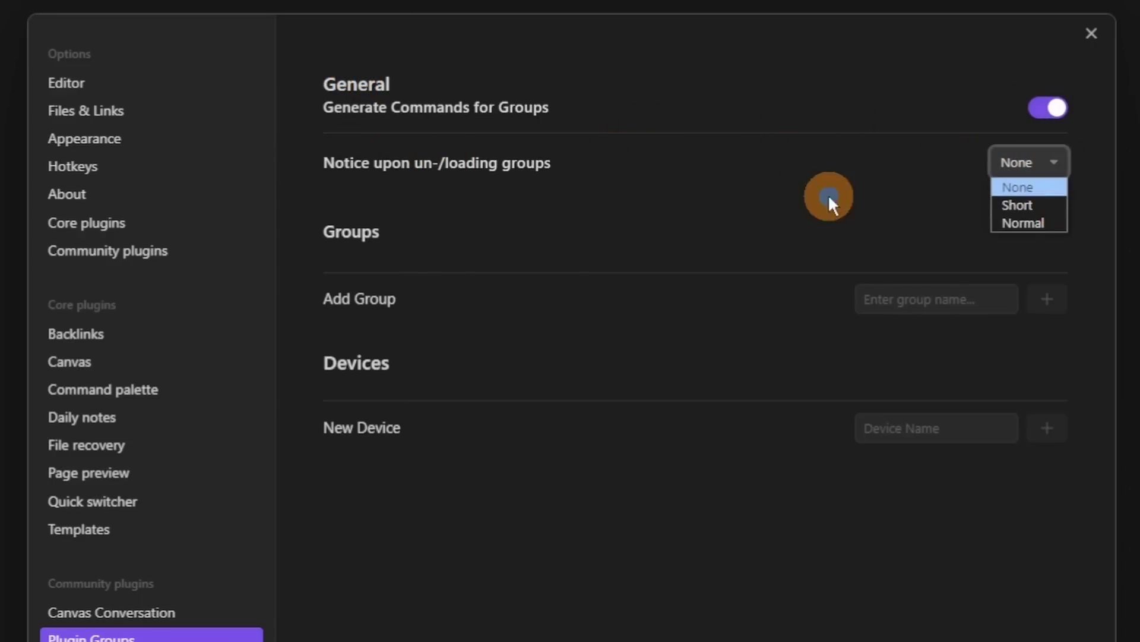
pyautogui.click(365, 252)
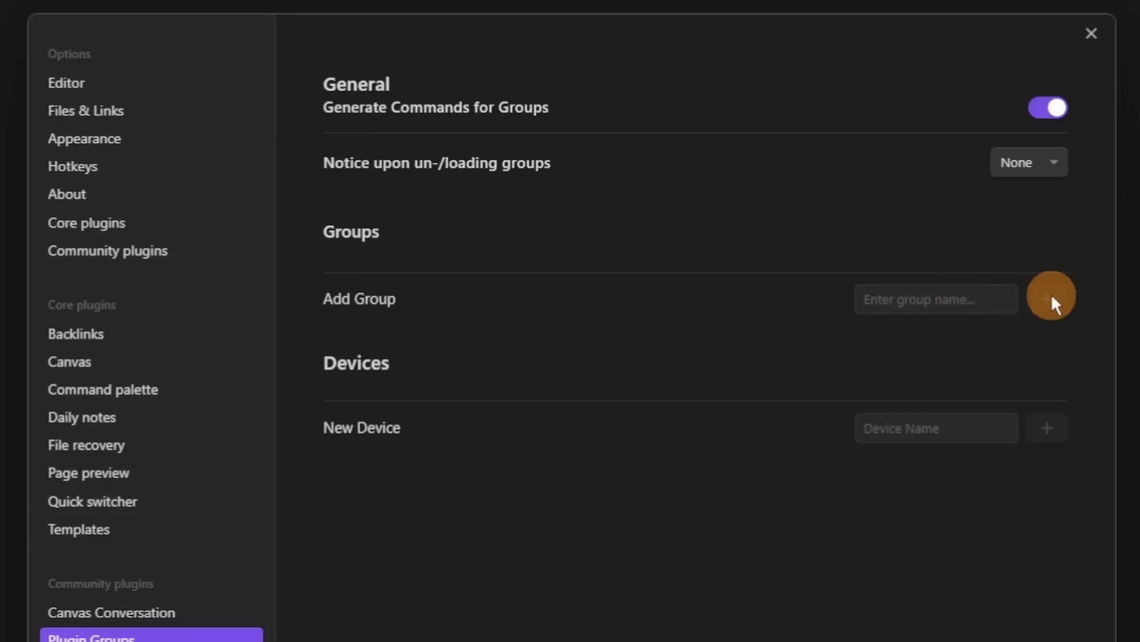
pyautogui.click(968, 302)
pyautogui.write('test')
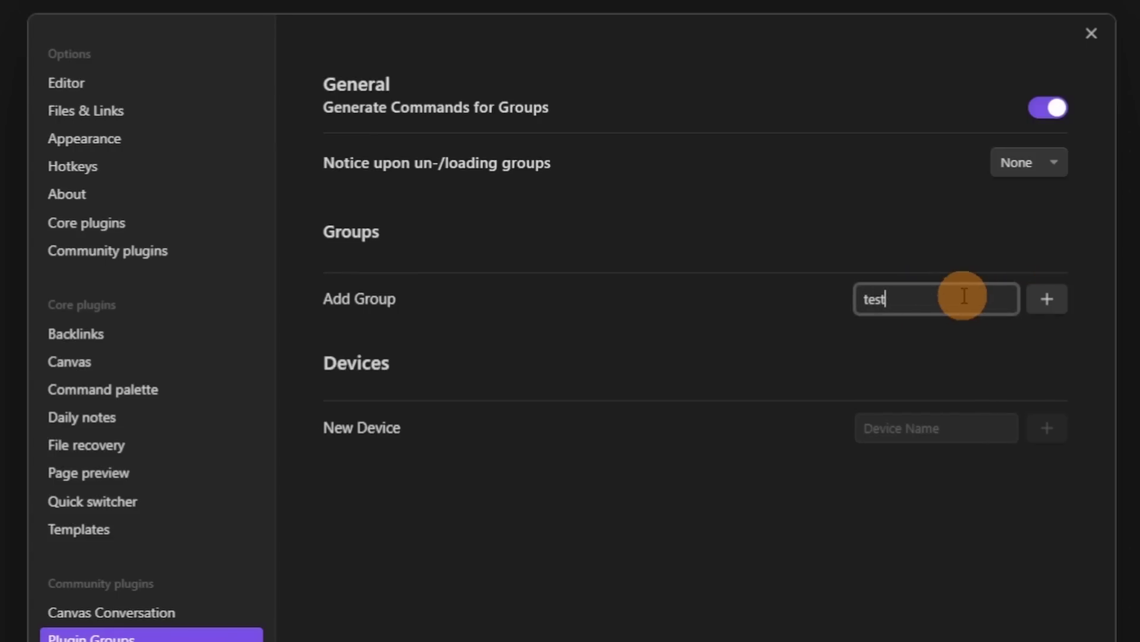
pyautogui.press('Return')
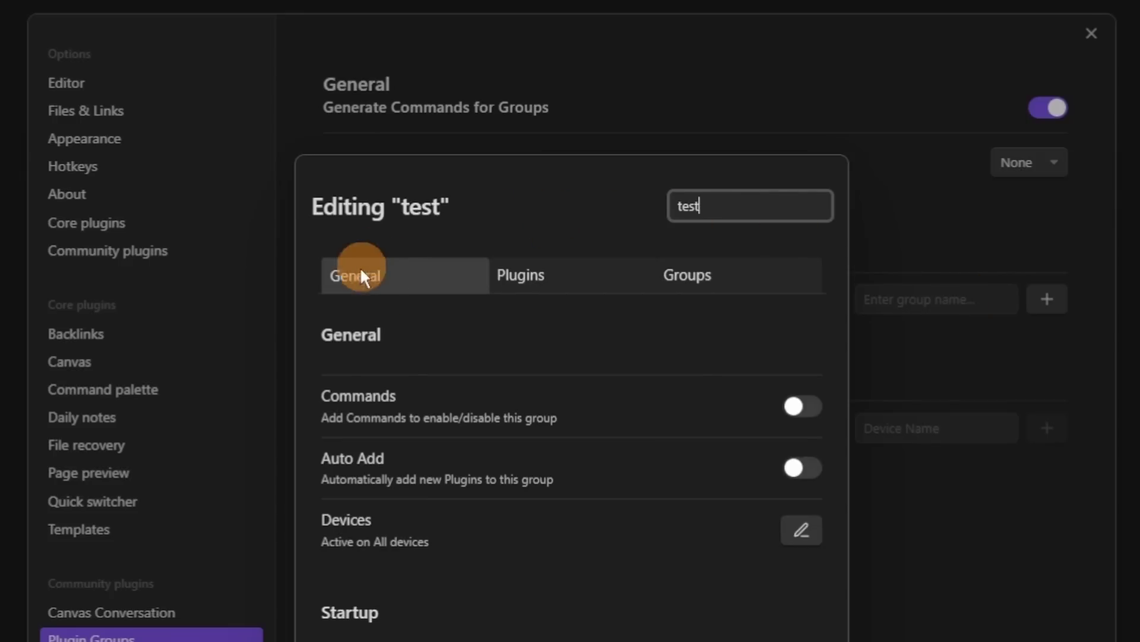
pyautogui.click(800, 406)
pyautogui.click(800, 408)
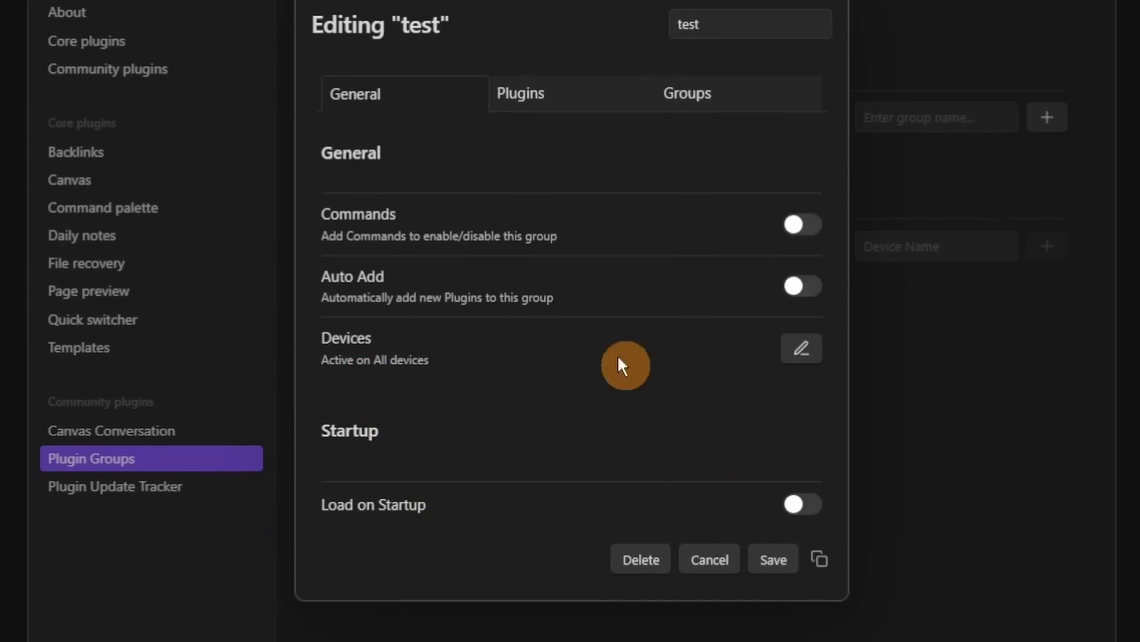
# Search 'plug', add Plugin Update Tracker to the test group, and save it
pyautogui.click(554, 99)
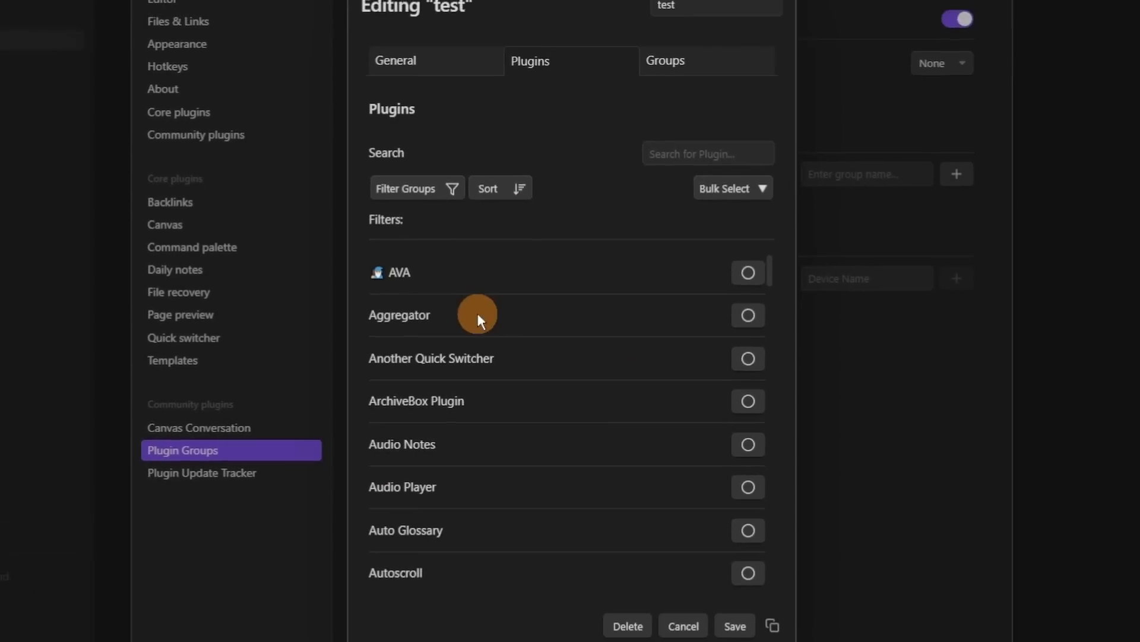
pyautogui.scroll(-7, 517, 372)
pyautogui.scroll(6, 524, 372)
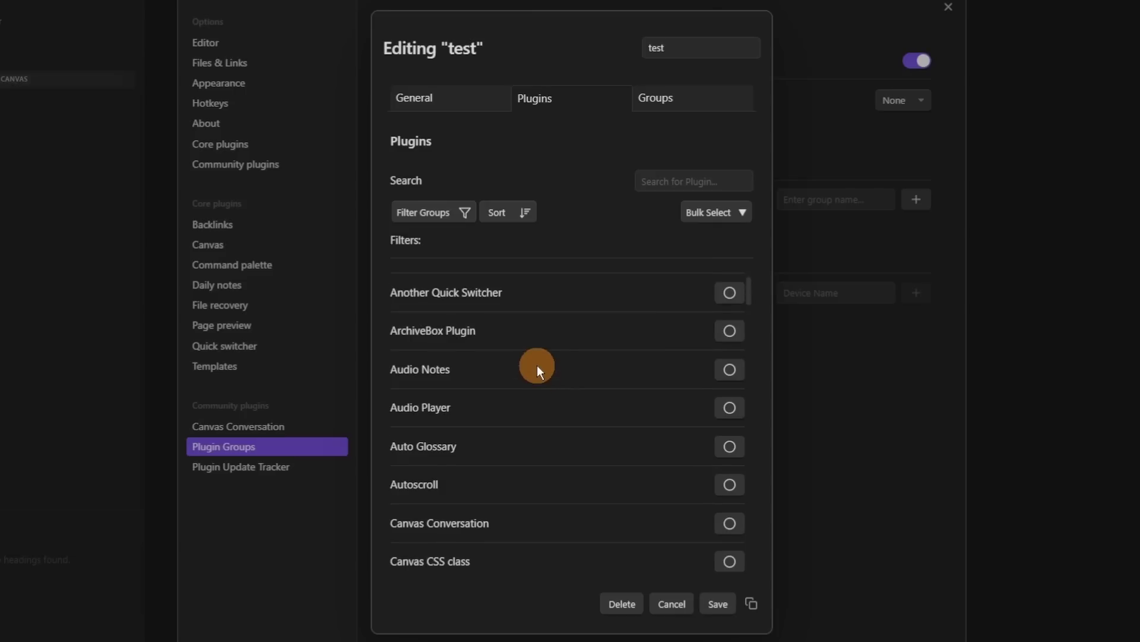
pyautogui.scroll(2, 523, 332)
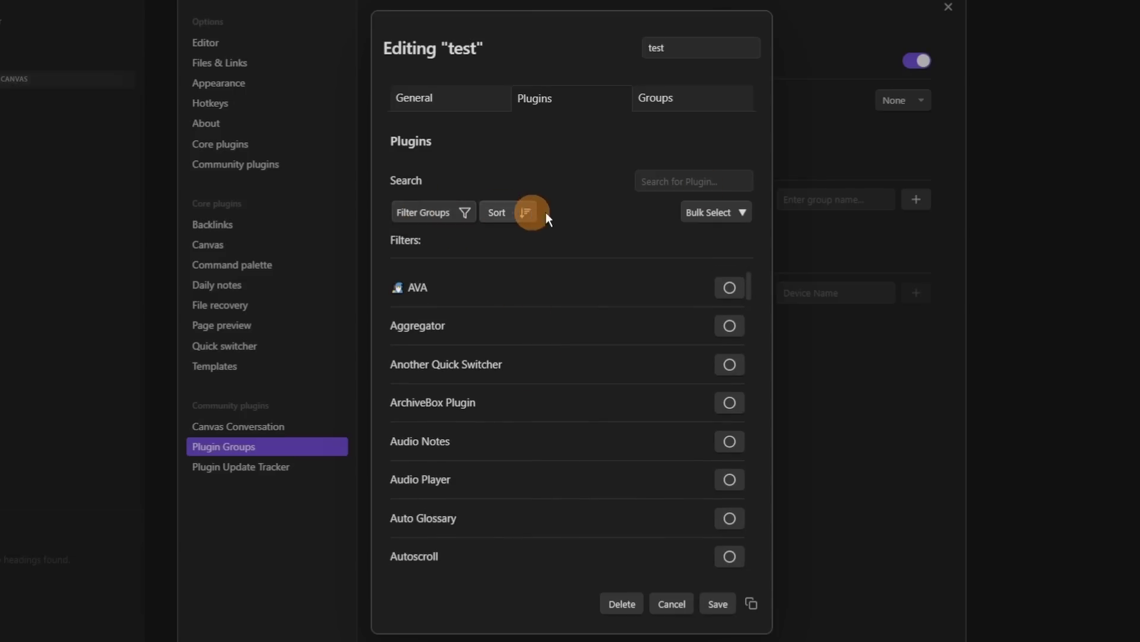
pyautogui.click(687, 184)
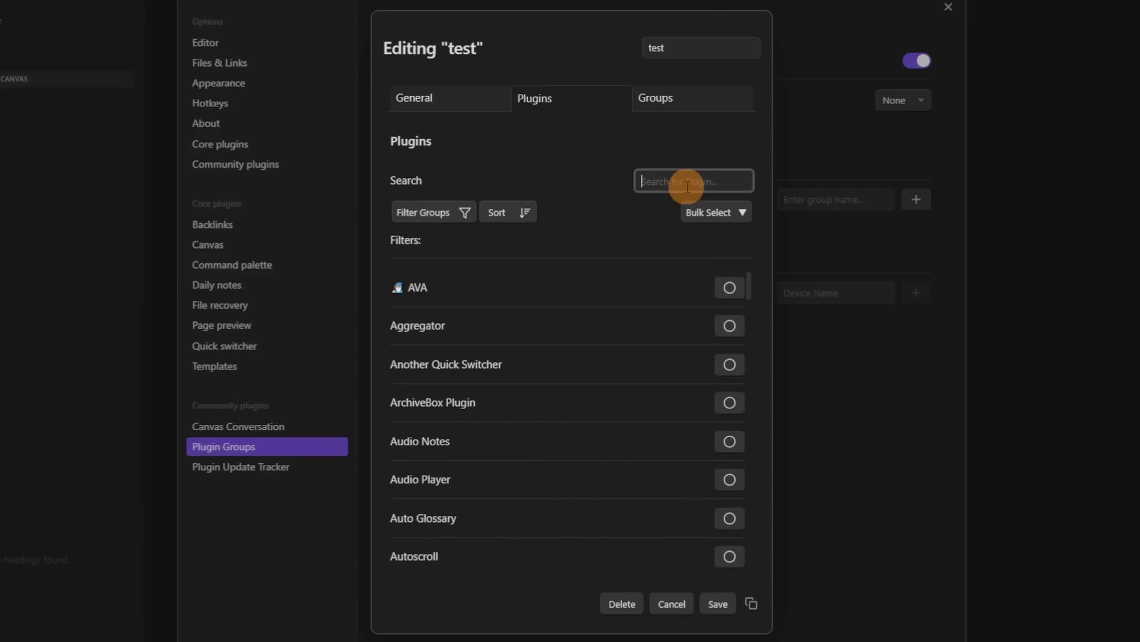
pyautogui.write('plug')
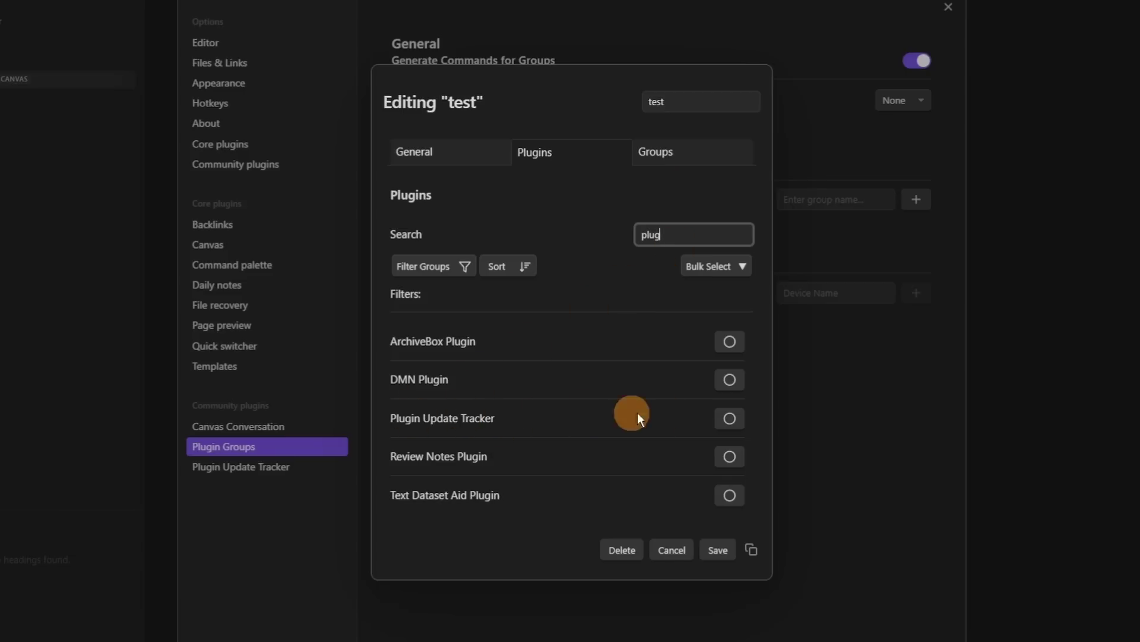
pyautogui.click(729, 417)
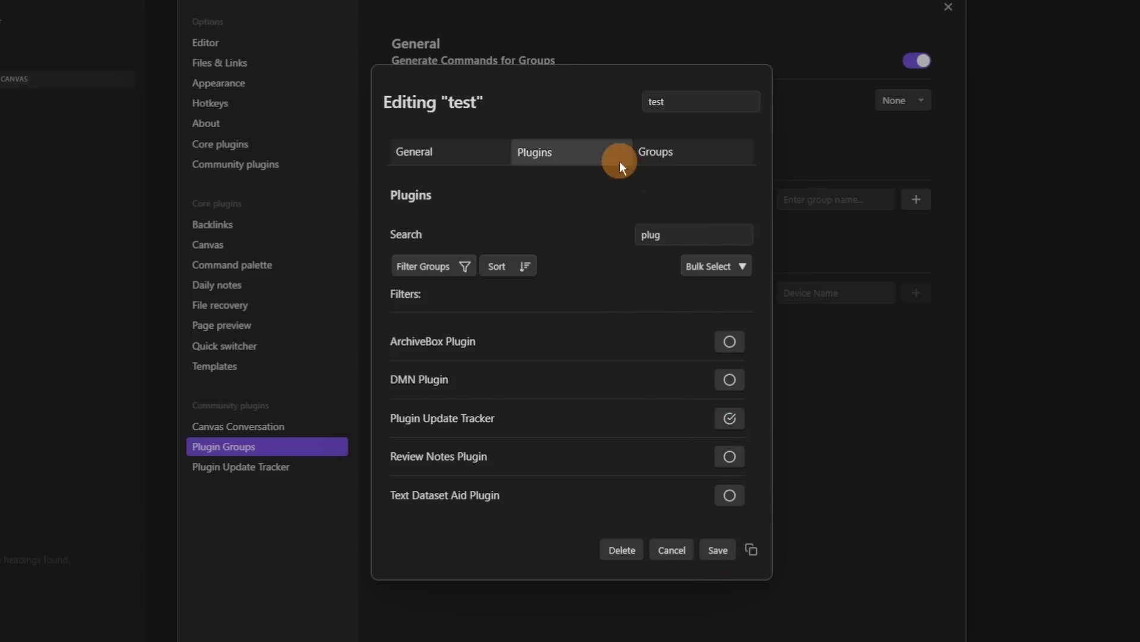
pyautogui.click(678, 152)
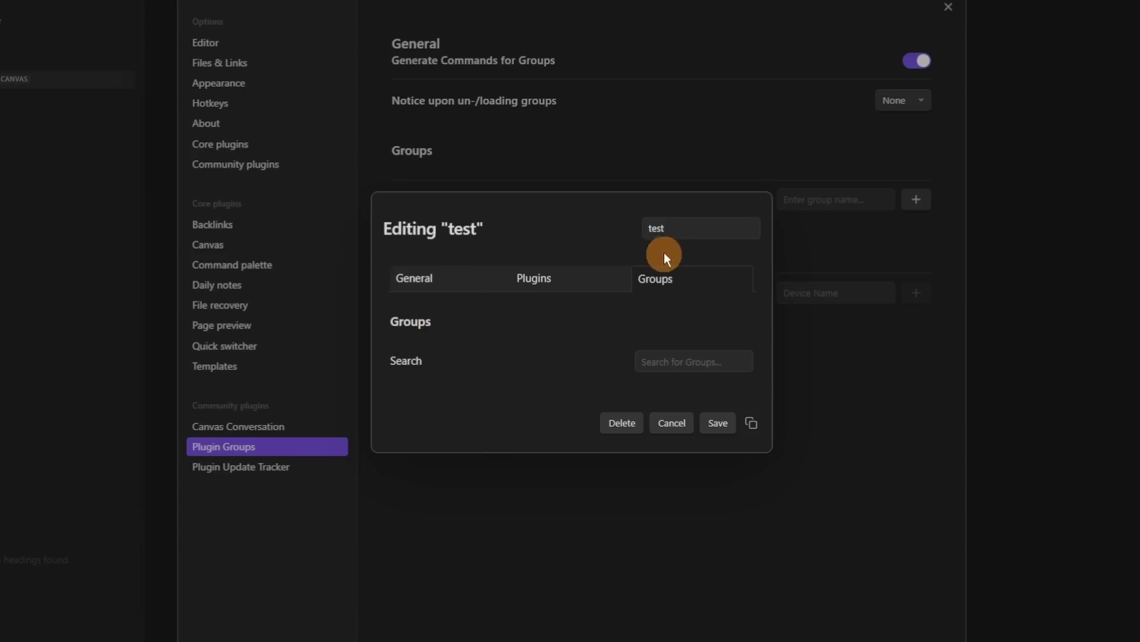
pyautogui.click(725, 423)
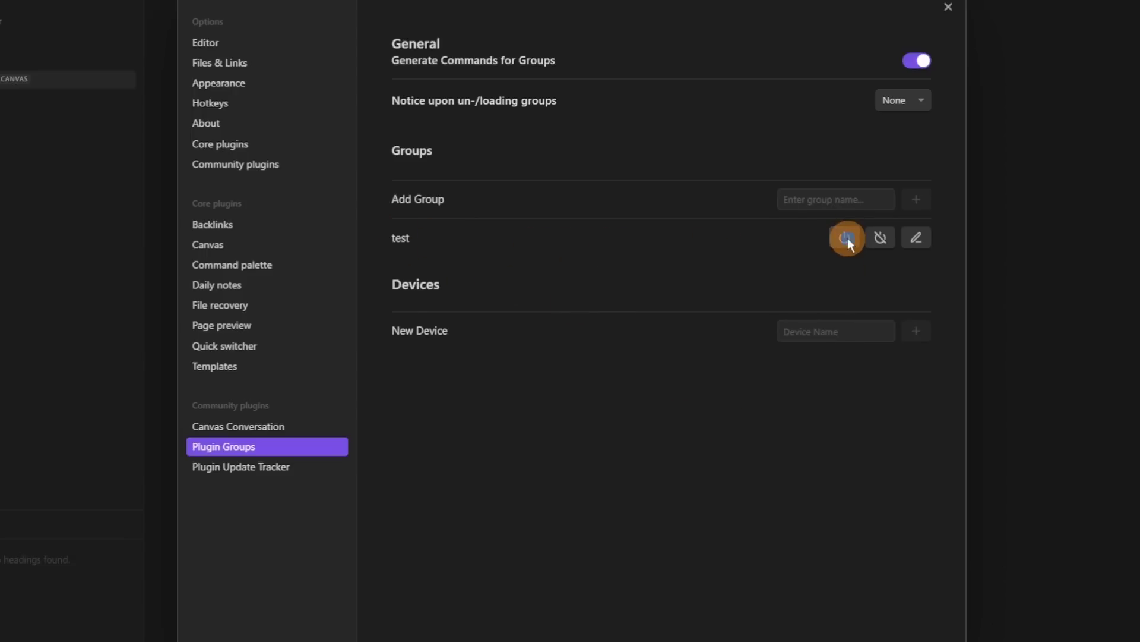
# Unload the test group's plugins and browse the IVRE project website at ivre.rocks
pyautogui.click(877, 238)
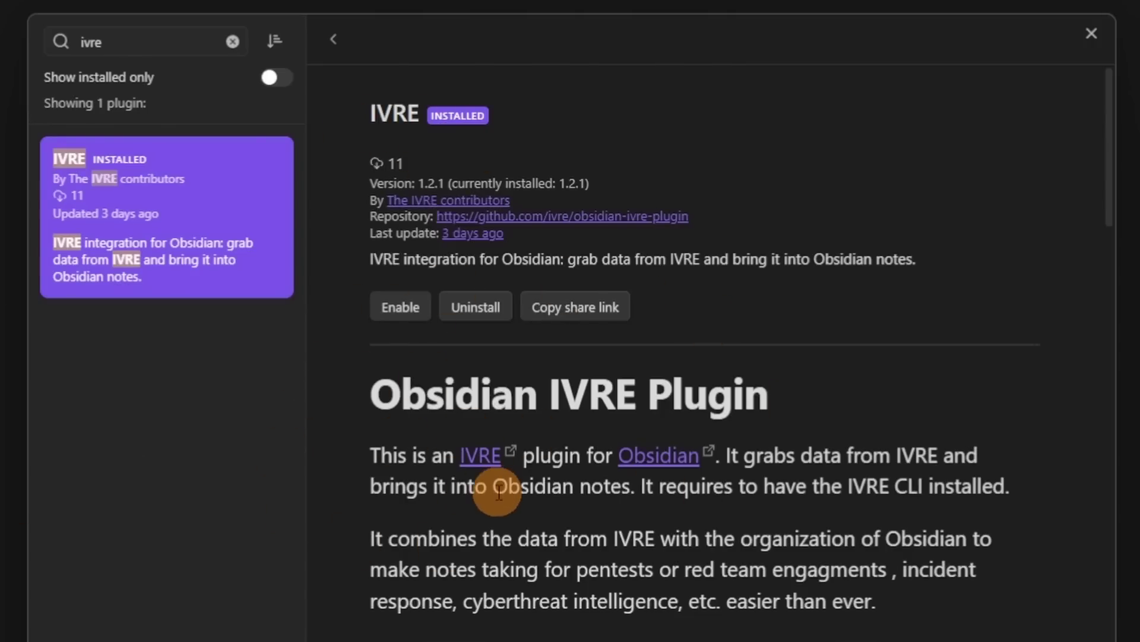
pyautogui.click(480, 455)
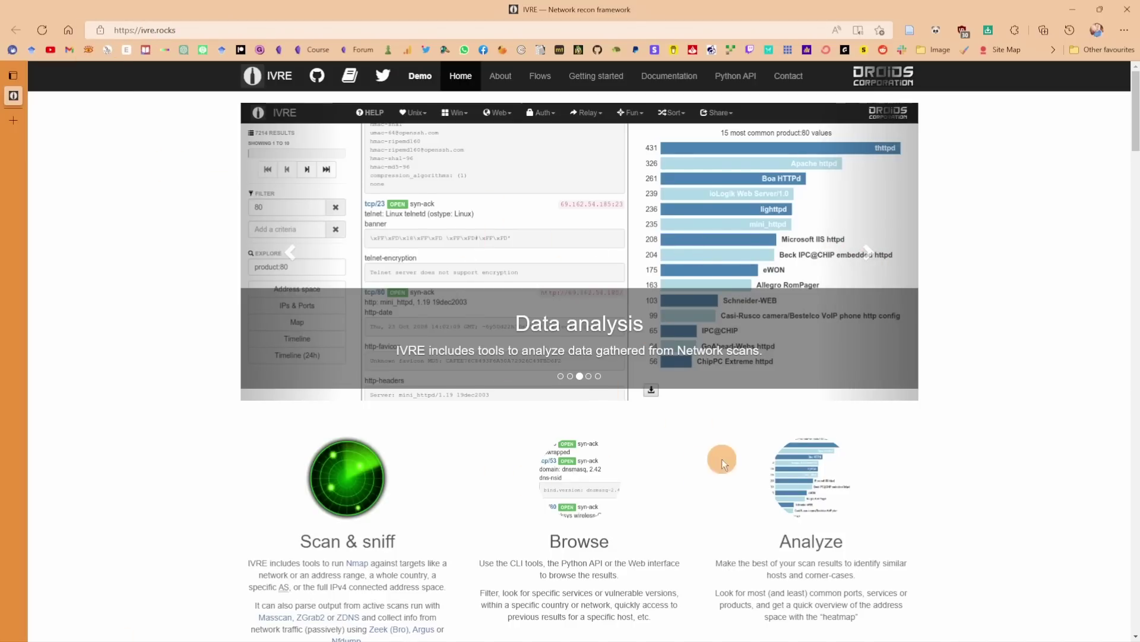
pyautogui.scroll(-10, 723, 451)
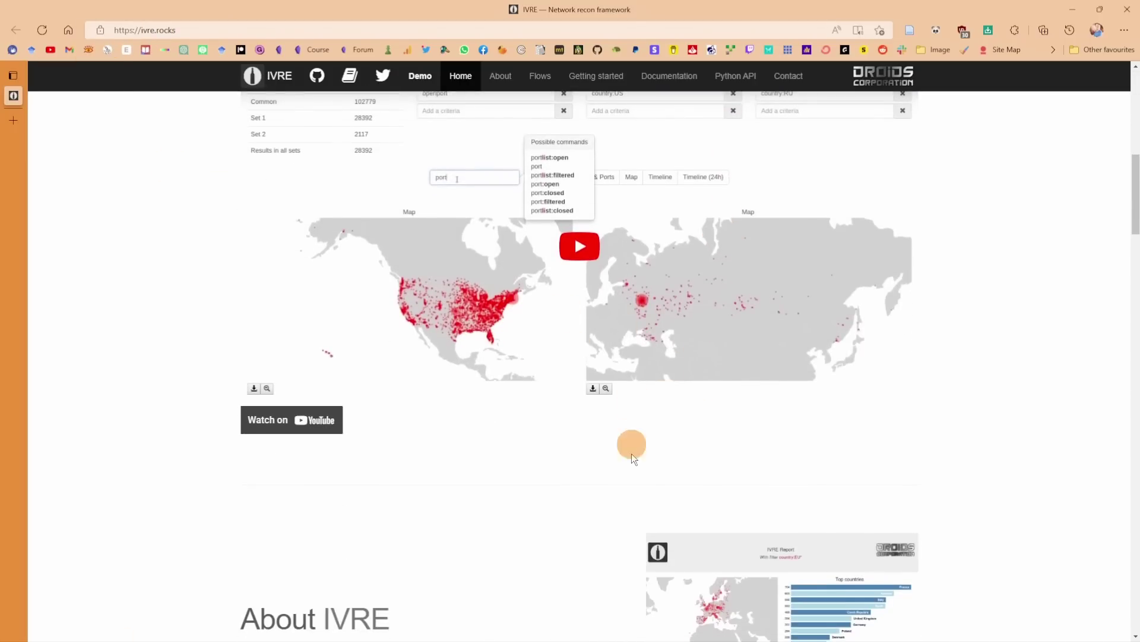
pyautogui.scroll(-6, 632, 454)
pyautogui.scroll(-6, 626, 437)
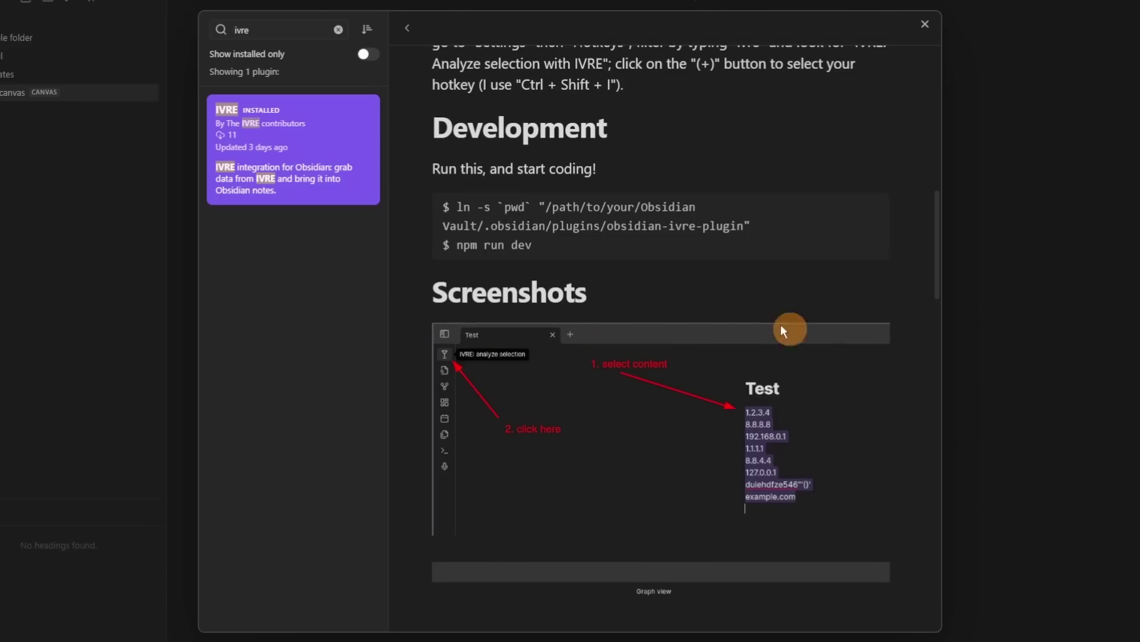
# Scroll down through the Image Caption plugin's details page
pyautogui.scroll(-8, 682, 471)
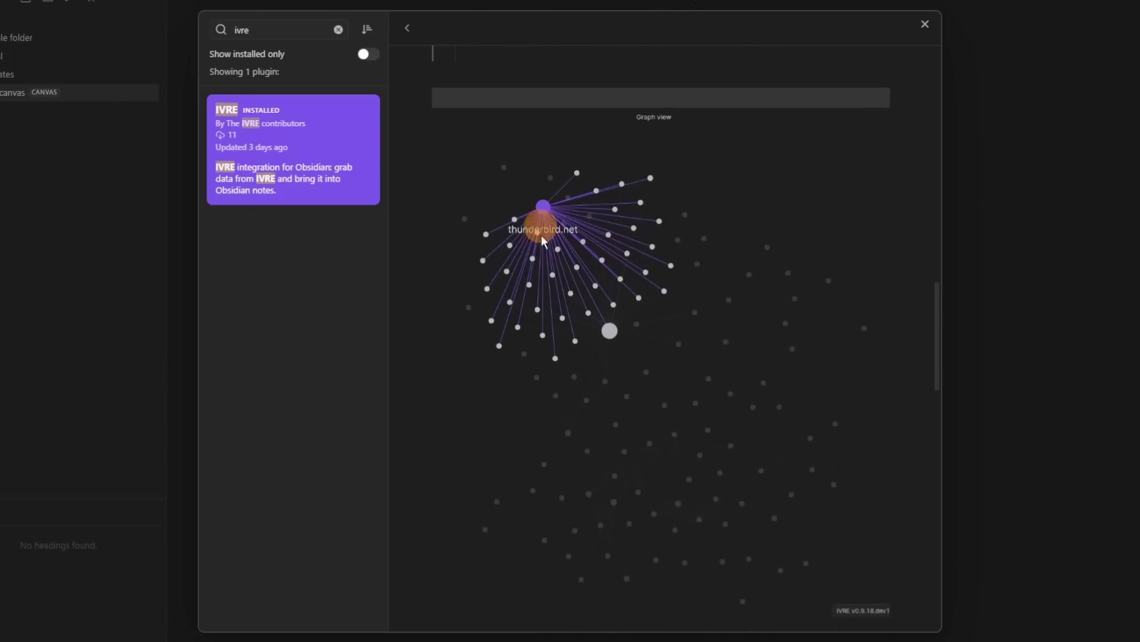
pyautogui.scroll(-7, 664, 365)
pyautogui.scroll(-2, 665, 365)
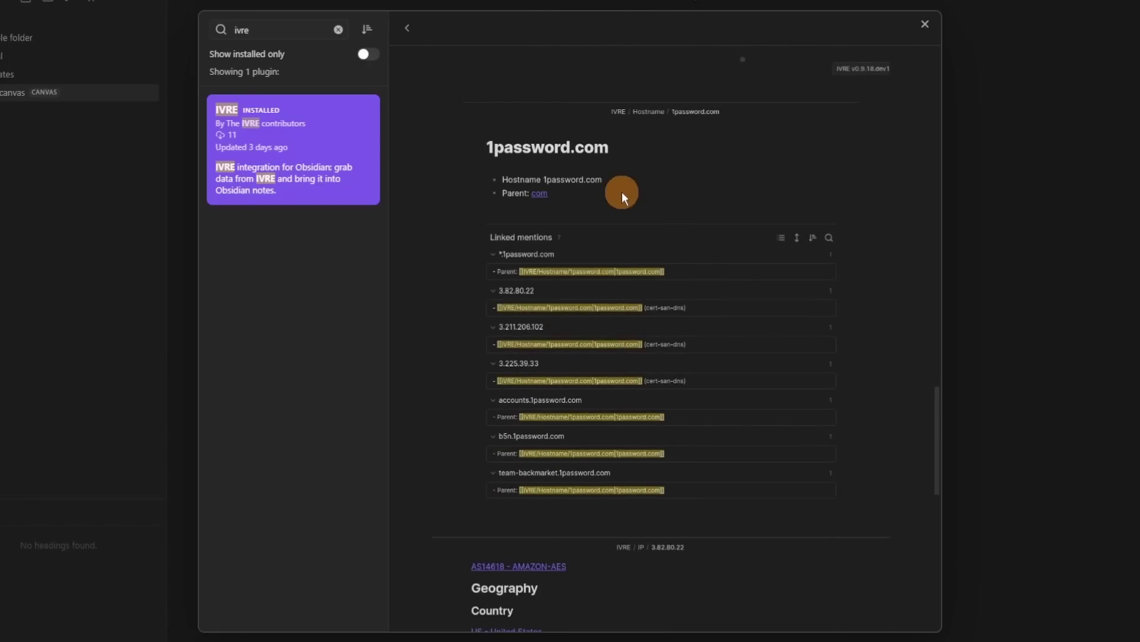
pyautogui.scroll(-7, 612, 204)
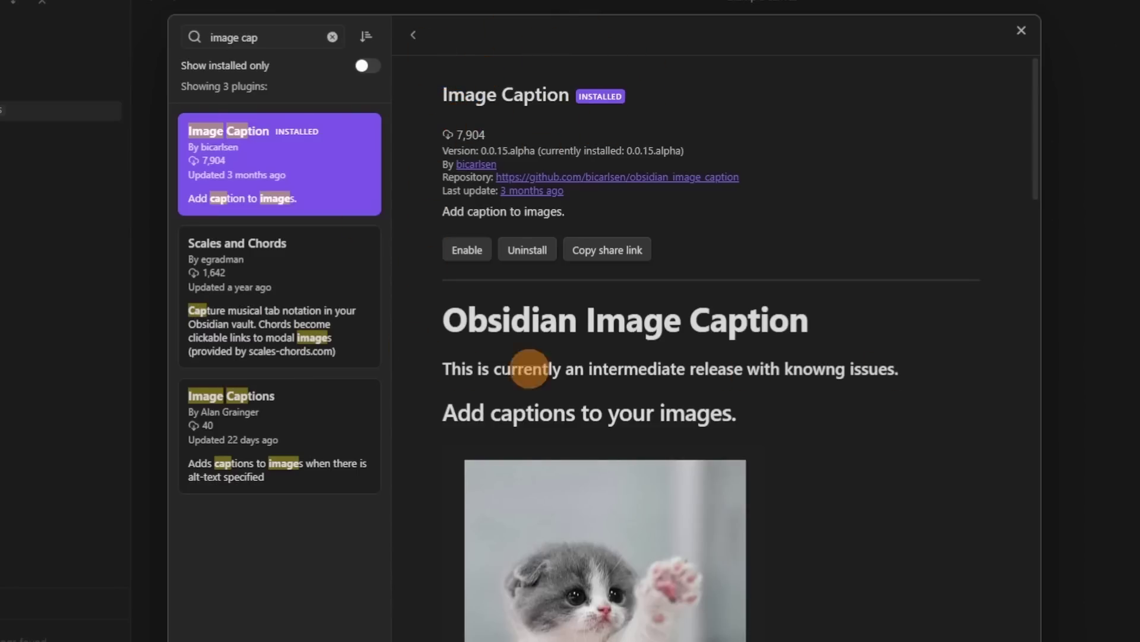
# Read through the Image Caption README, highlighting its caption and 50x50 size embed examples
pyautogui.scroll(-4, 529, 560)
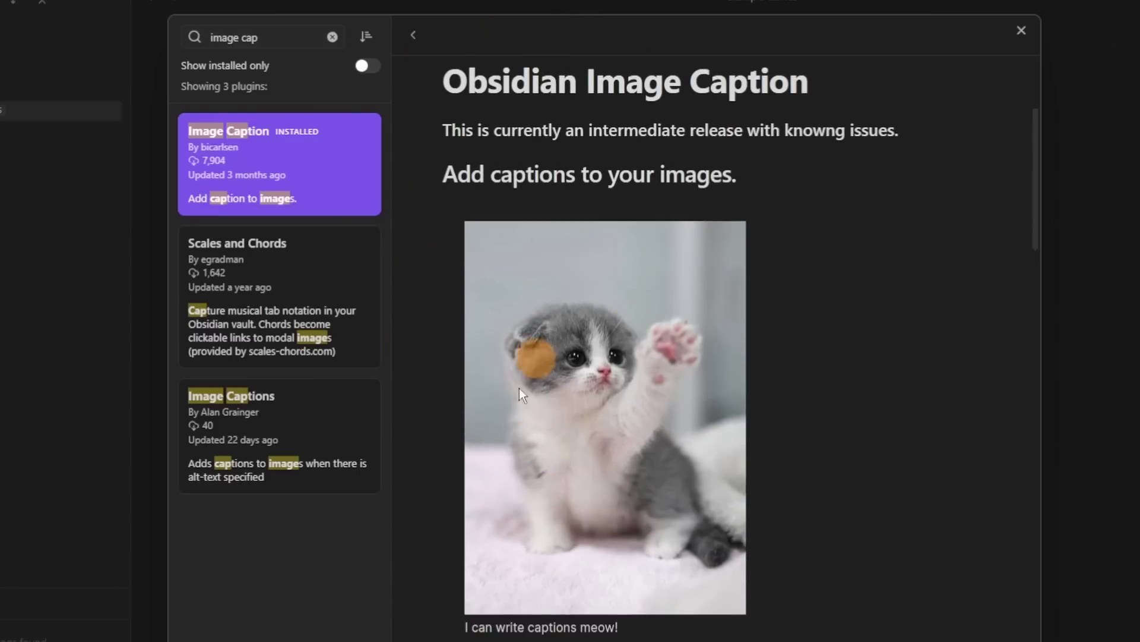
pyautogui.scroll(-12, 772, 514)
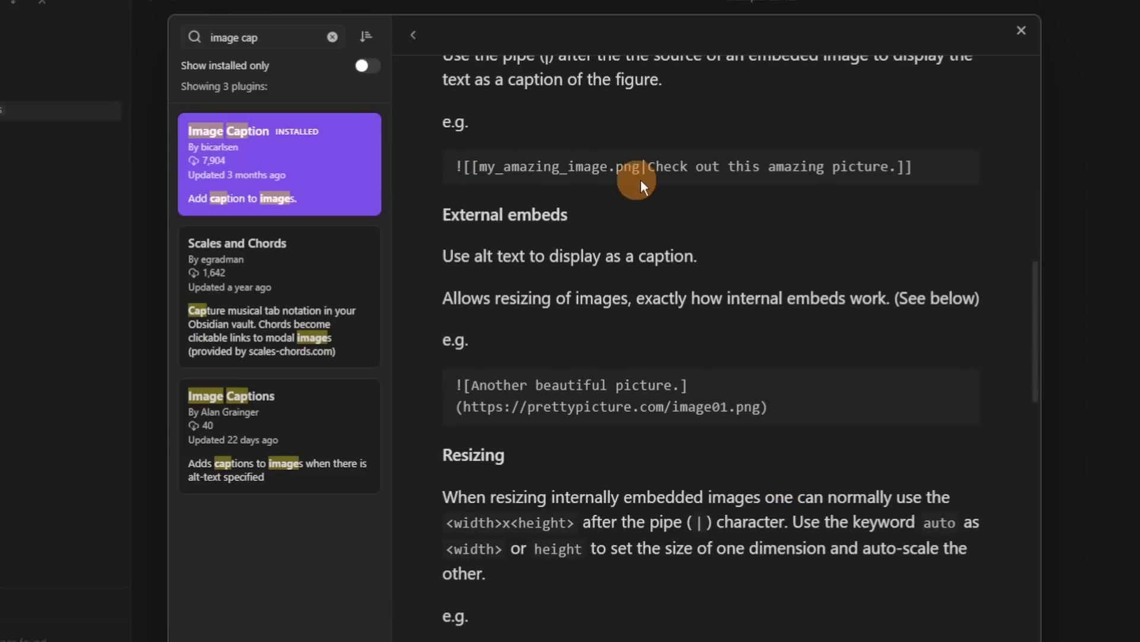
pyautogui.moveTo(649, 167); pyautogui.dragTo(902, 168)
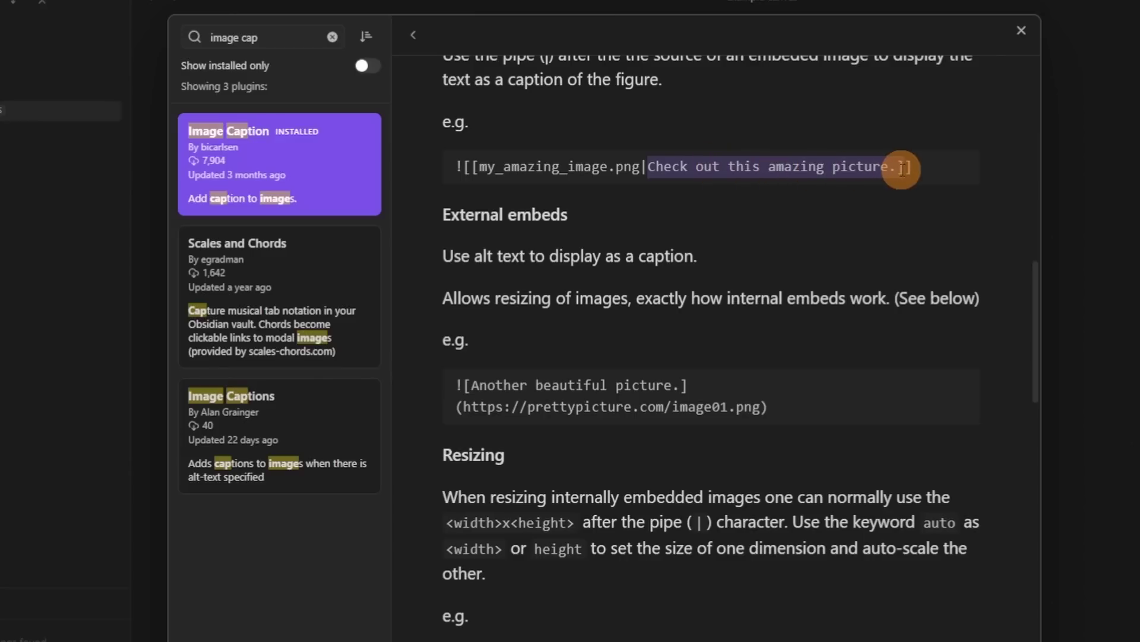
pyautogui.click(867, 260)
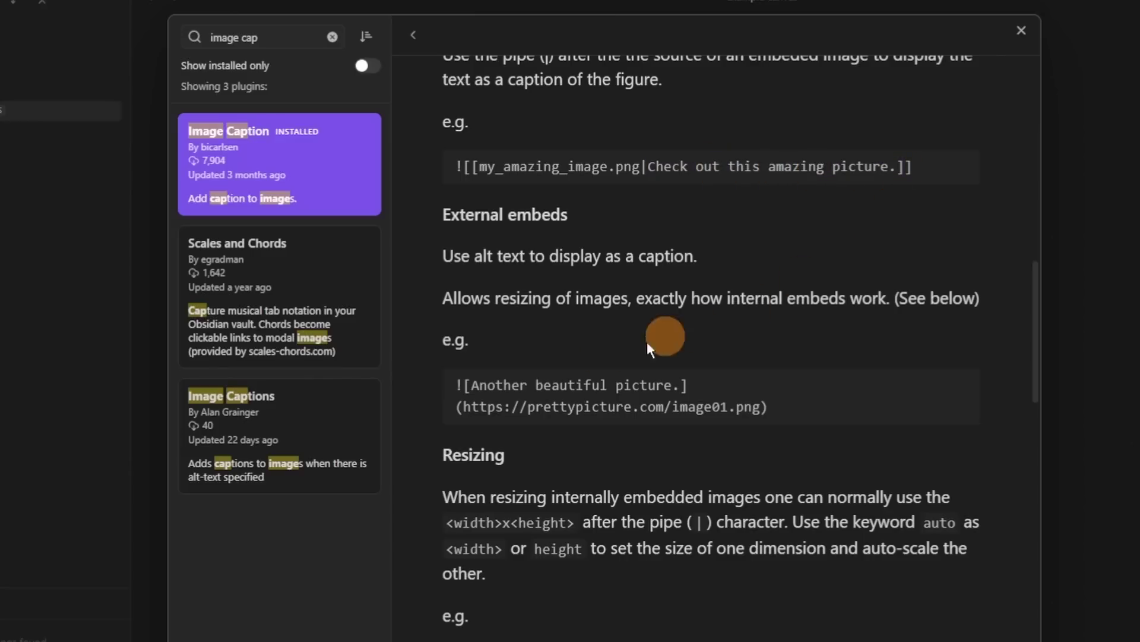
pyautogui.scroll(-10, 576, 451)
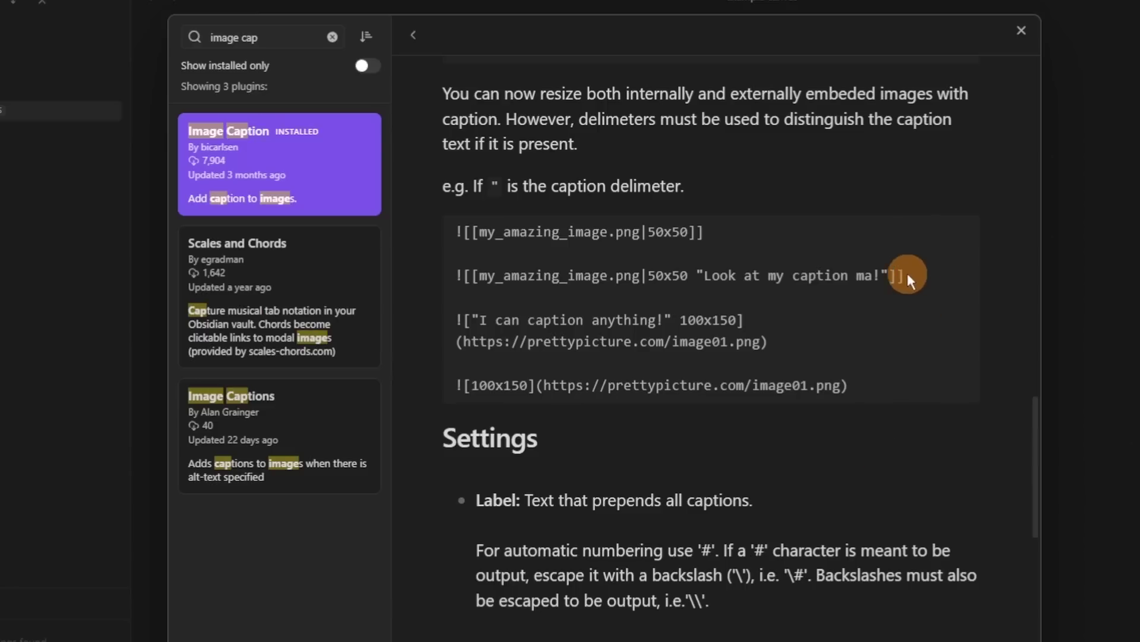
pyautogui.moveTo(880, 275); pyautogui.dragTo(641, 277)
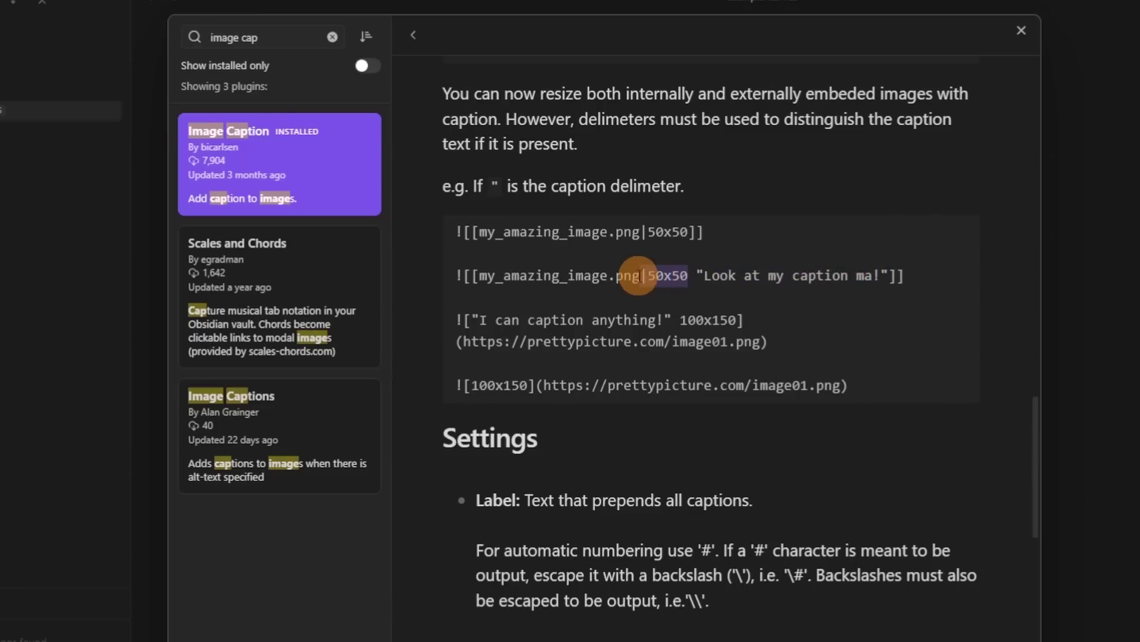
pyautogui.click(666, 352)
pyautogui.scroll(-10, 632, 443)
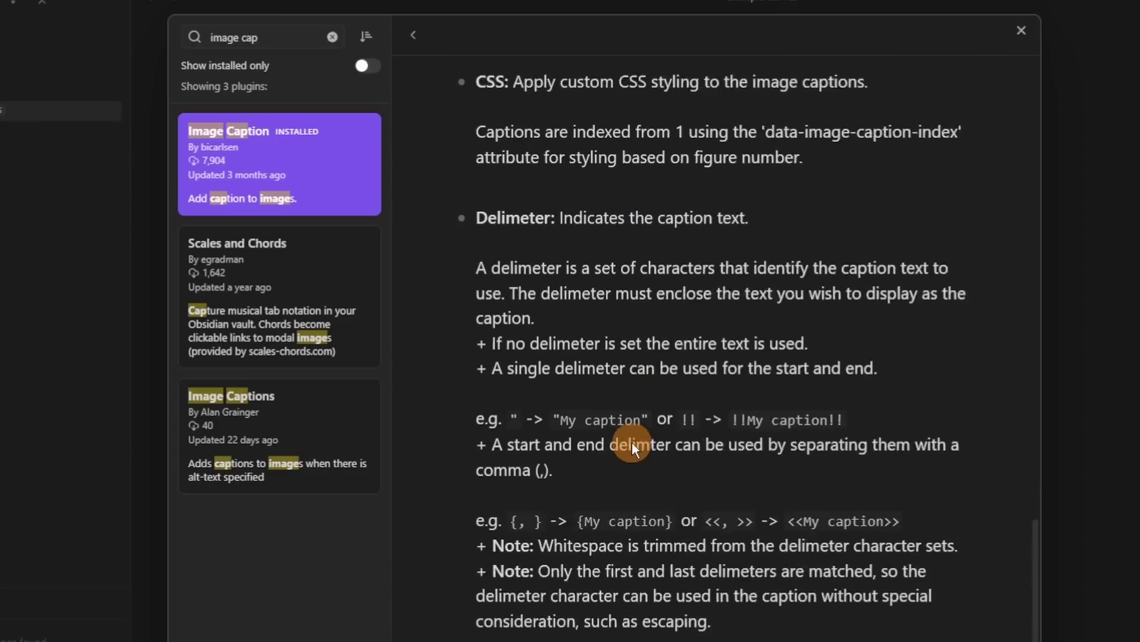
pyautogui.scroll(-1, 632, 443)
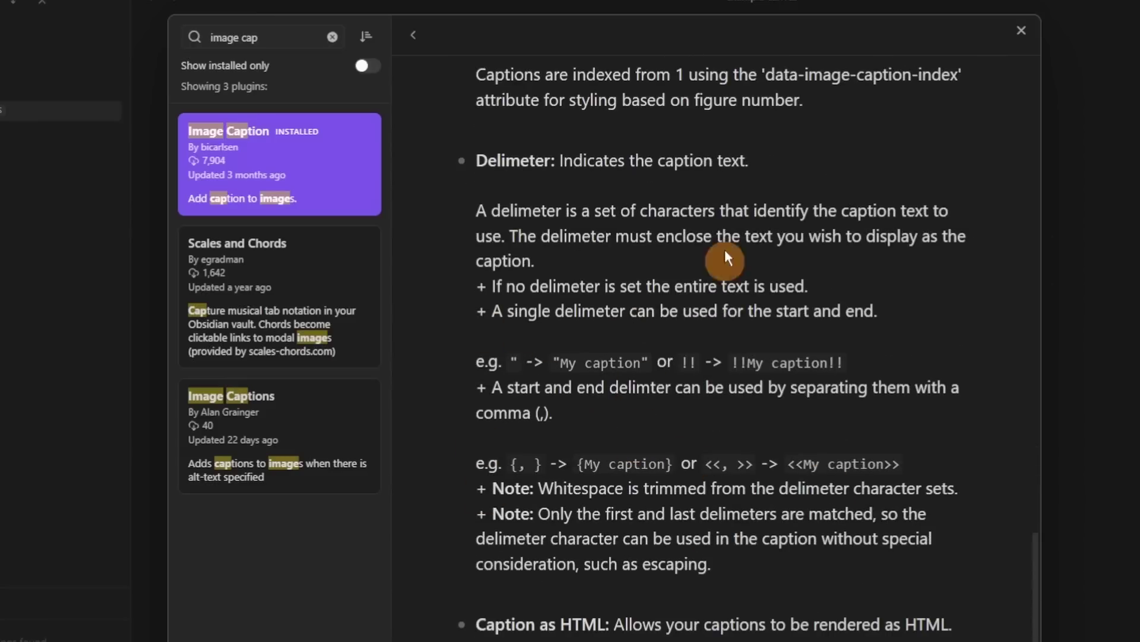
pyautogui.scroll(-1, 639, 469)
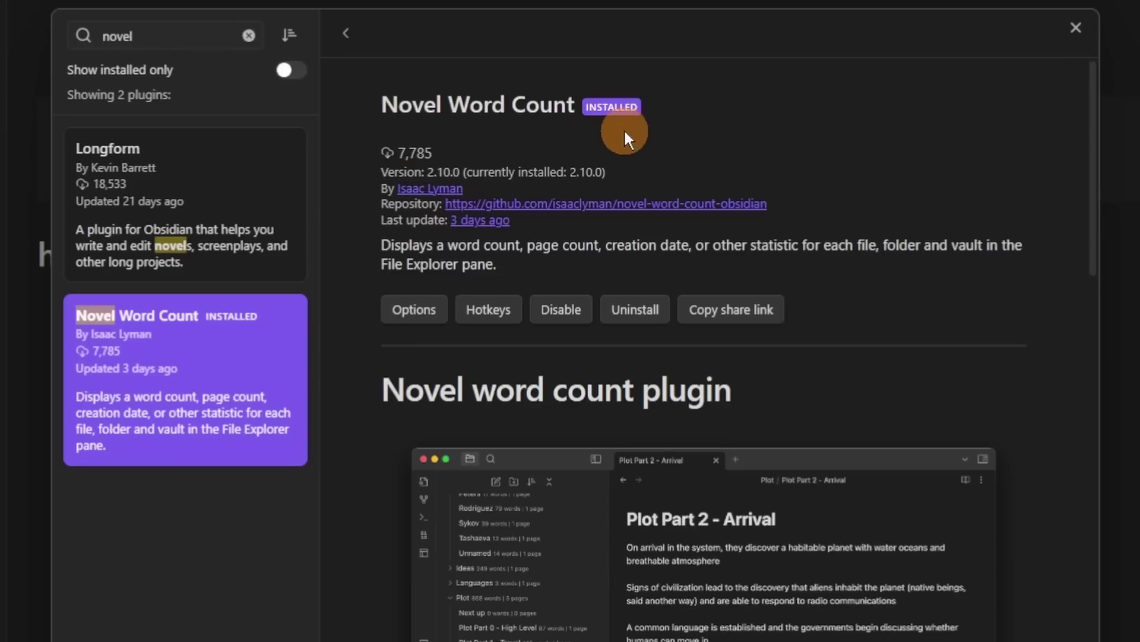
# Review Novel Word Count's data type and Alignment options, keeping Word Count, None and Inline
pyautogui.scroll(-10, 621, 572)
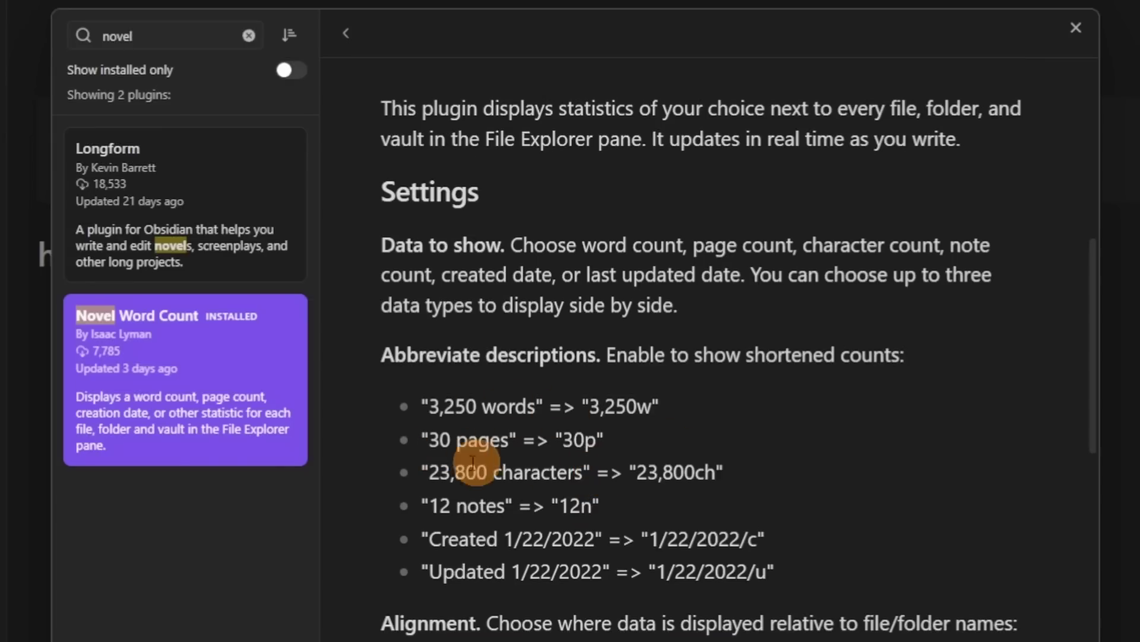
pyautogui.scroll(-8, 711, 621)
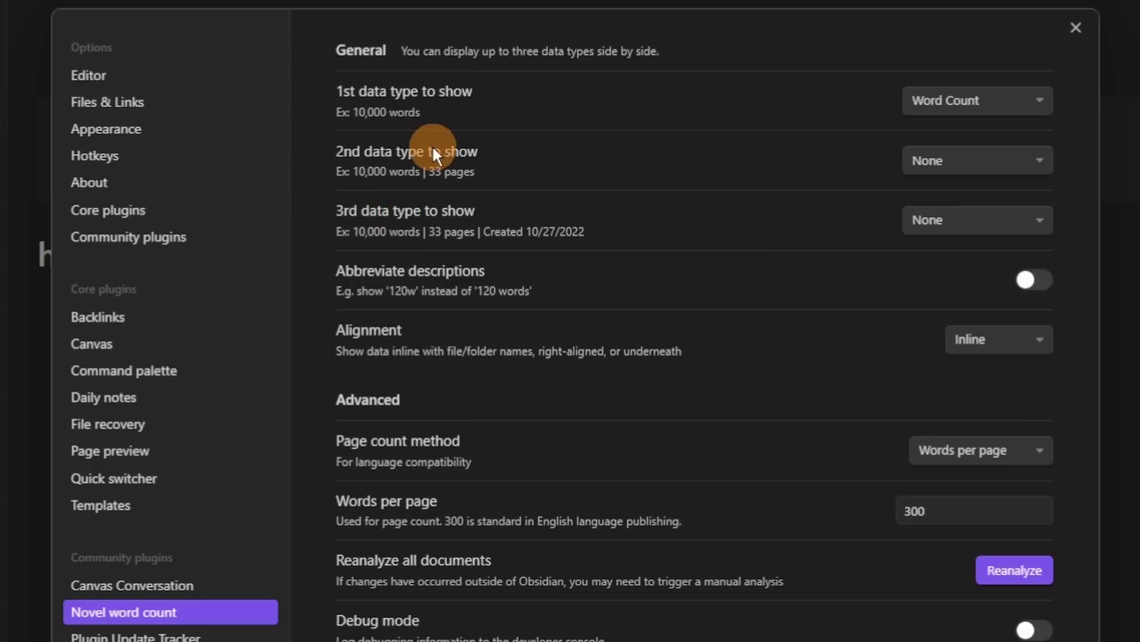
pyautogui.click(954, 100)
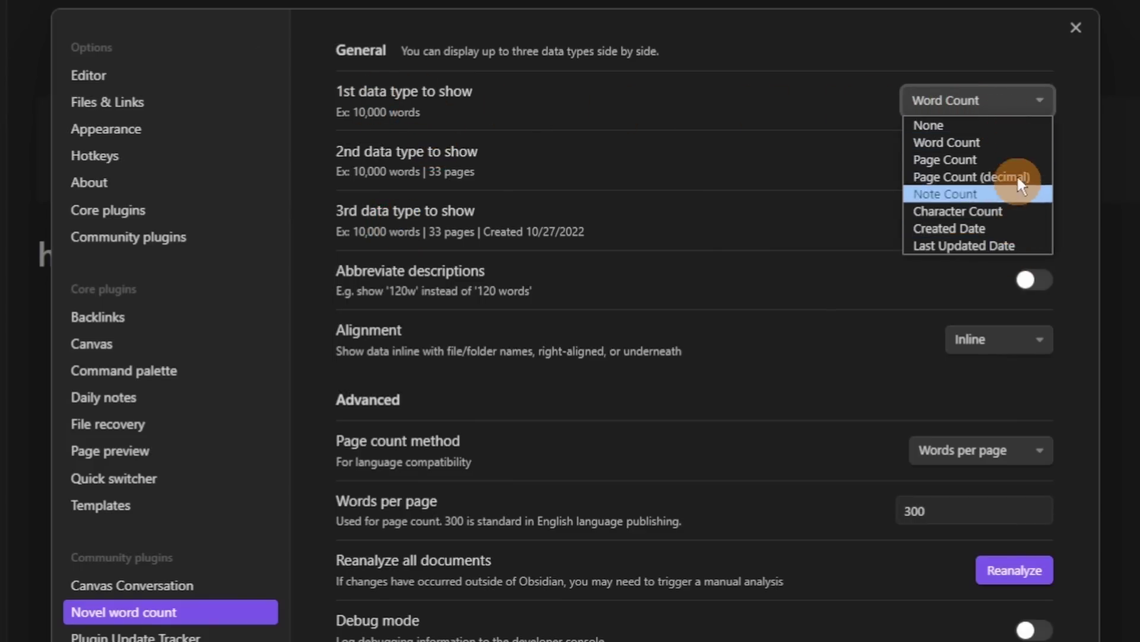
pyautogui.click(829, 83)
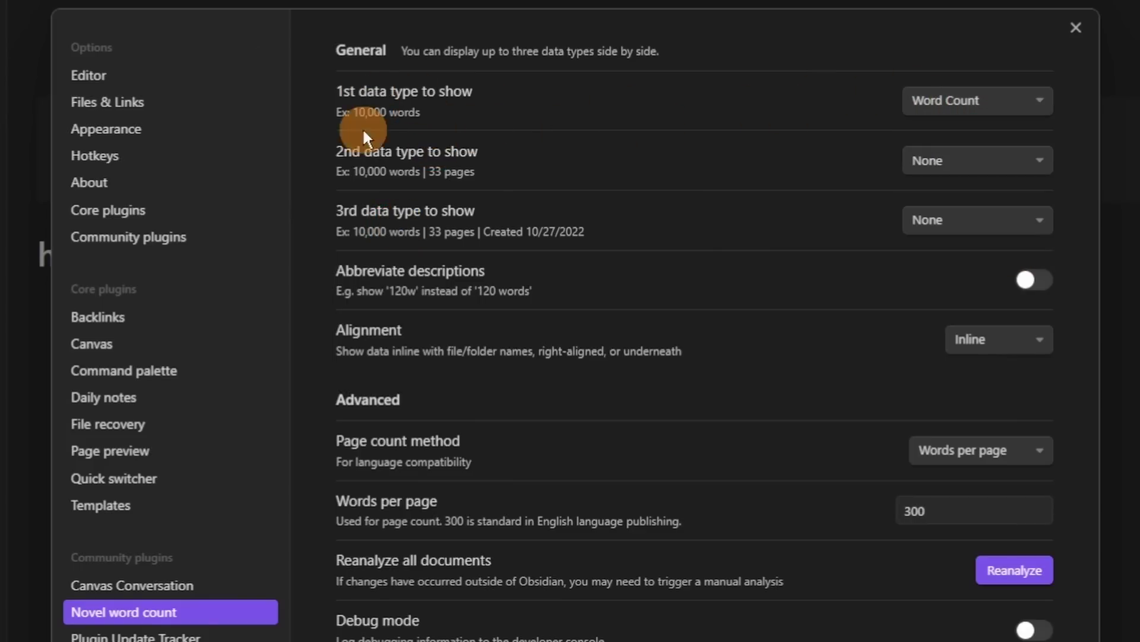
pyautogui.click(1017, 155)
pyautogui.click(835, 161)
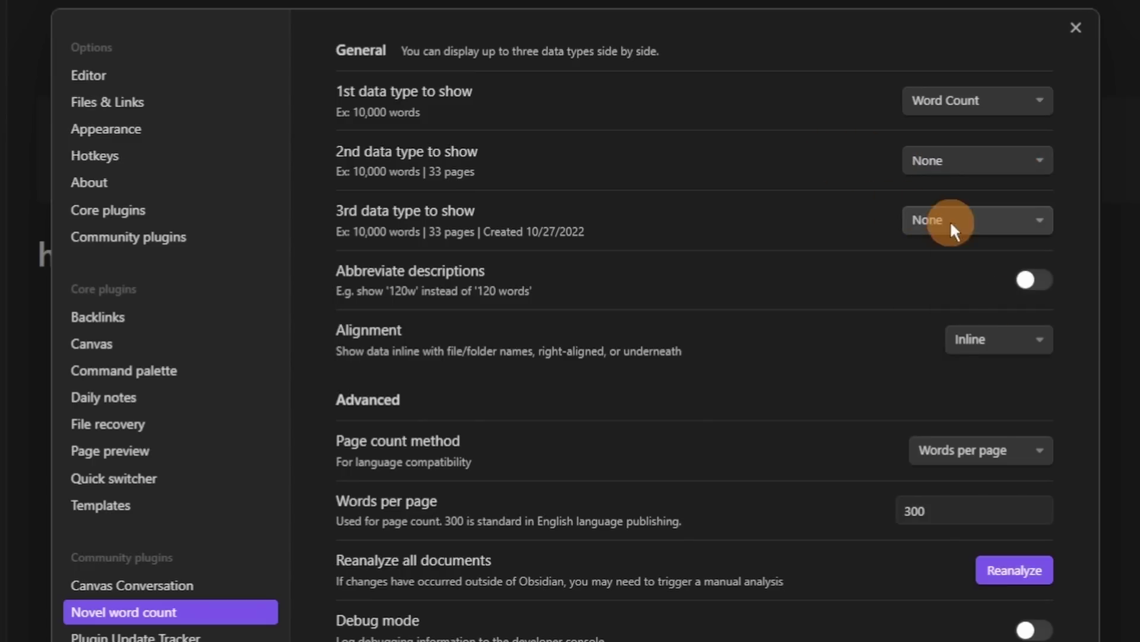
pyautogui.click(950, 221)
pyautogui.click(821, 199)
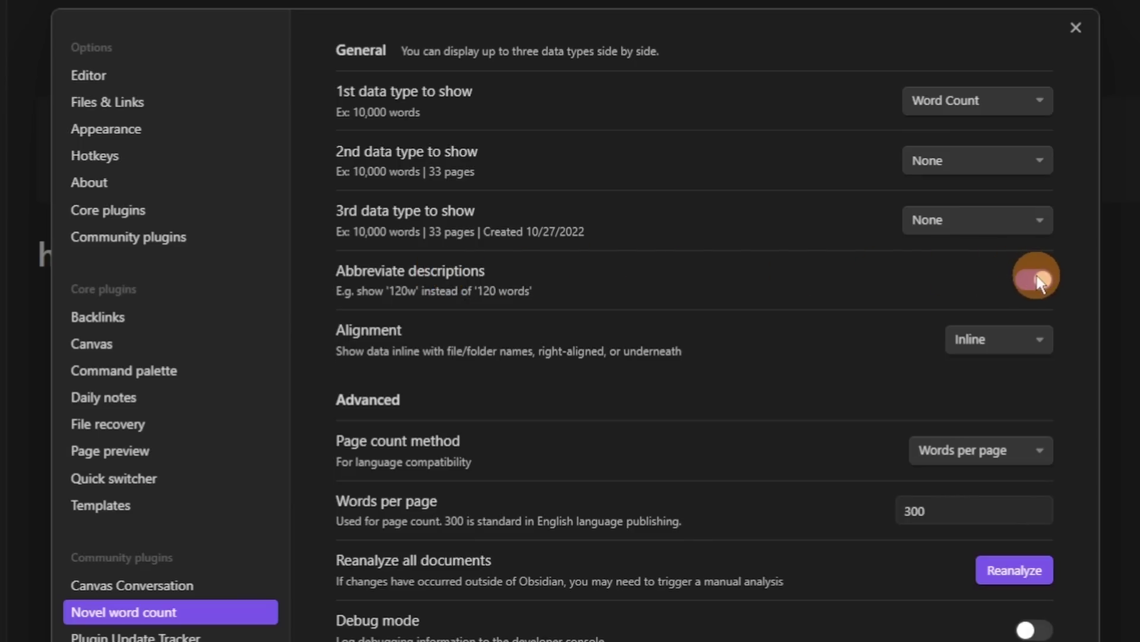
pyautogui.click(1000, 337)
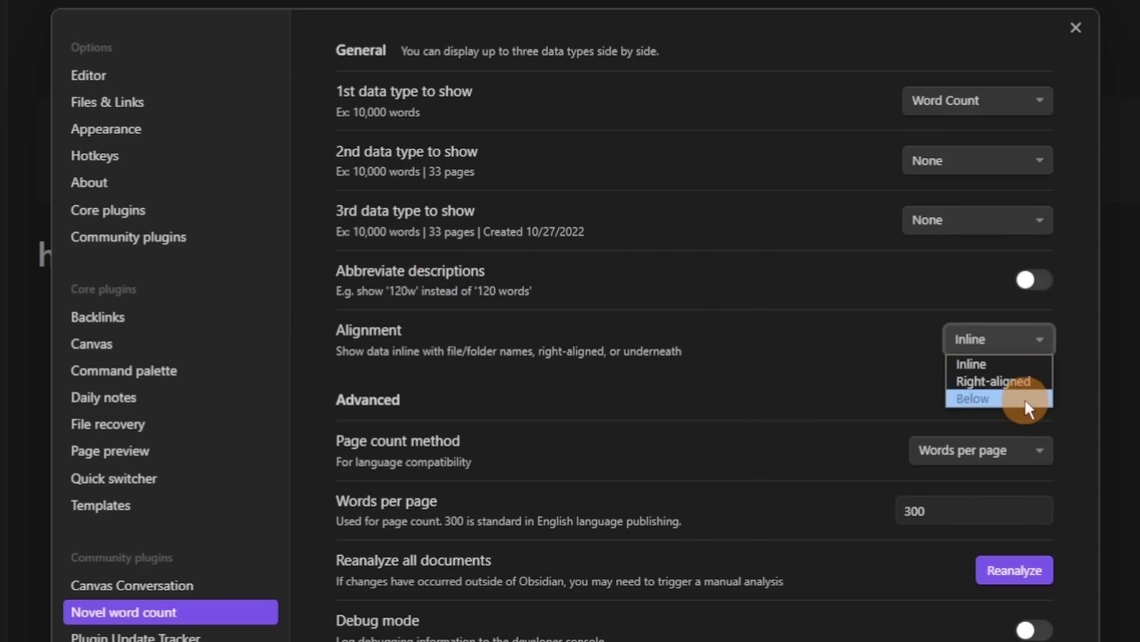
pyautogui.click(729, 366)
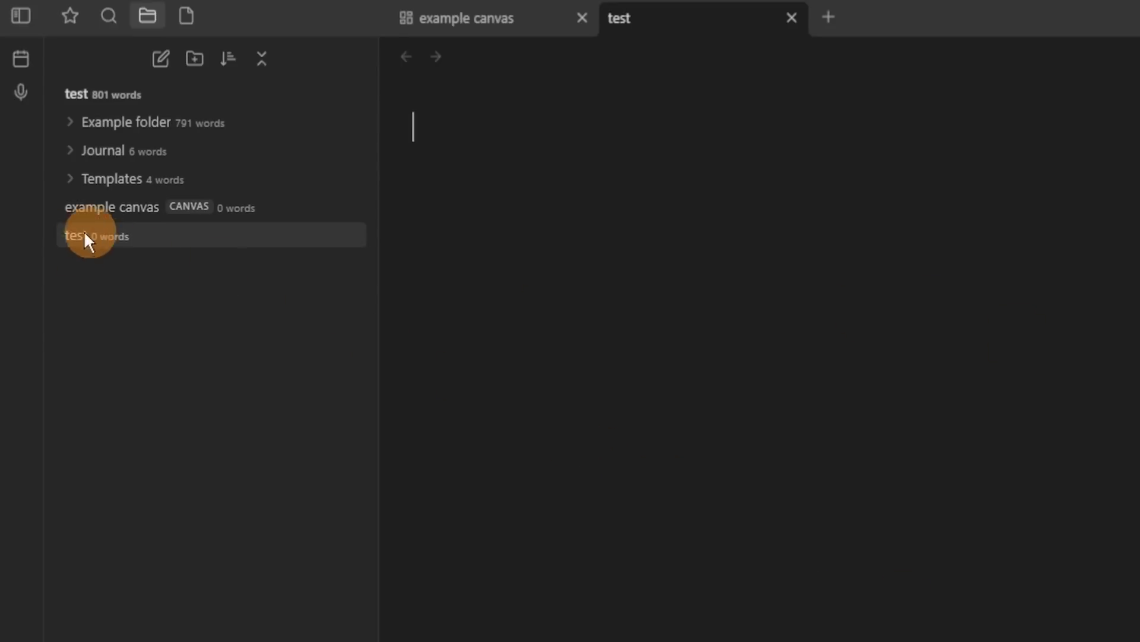
# Write 'hello' and 'are you ok' on two lines of the test note
pyautogui.write('hele')
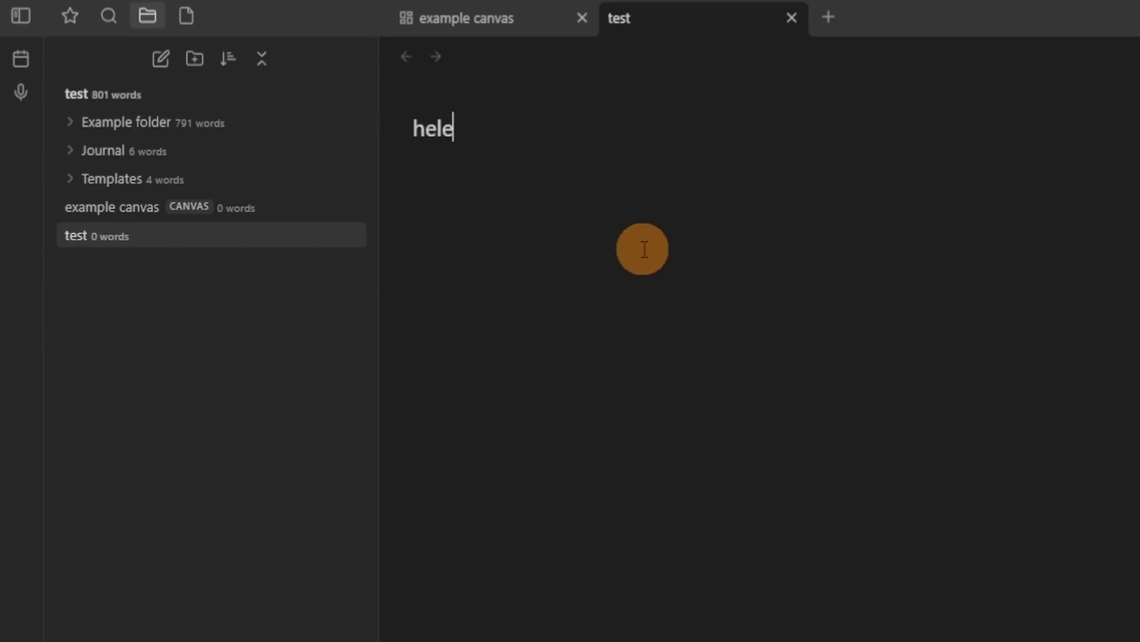
pyautogui.press('BackSpace')
pyautogui.write('lo')
pyautogui.press('Return')
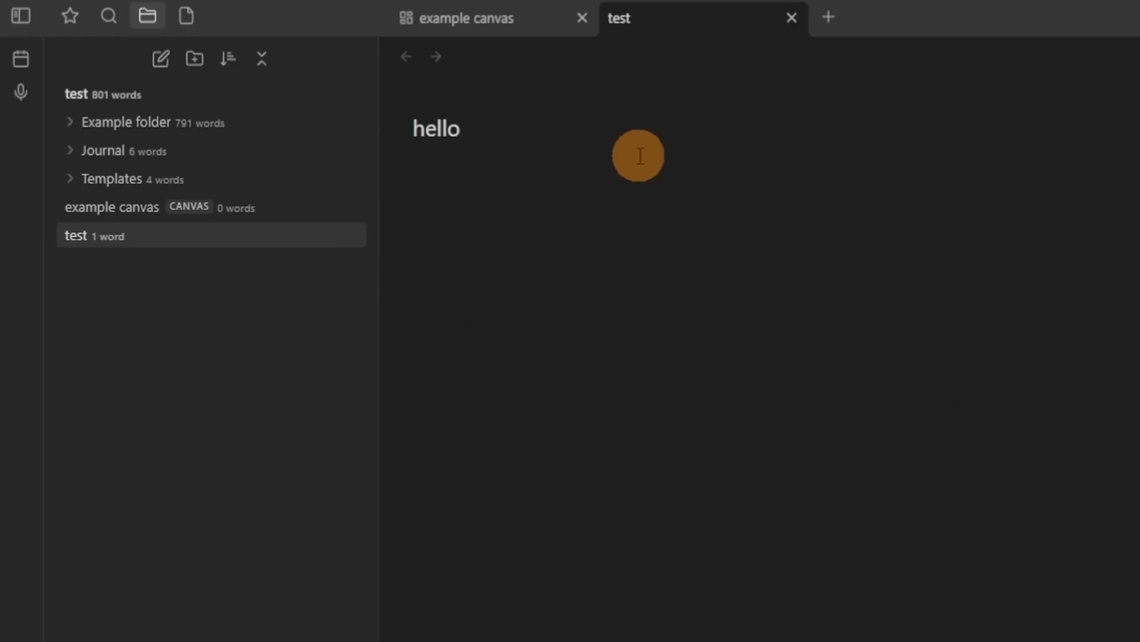
pyautogui.write('are you ok')
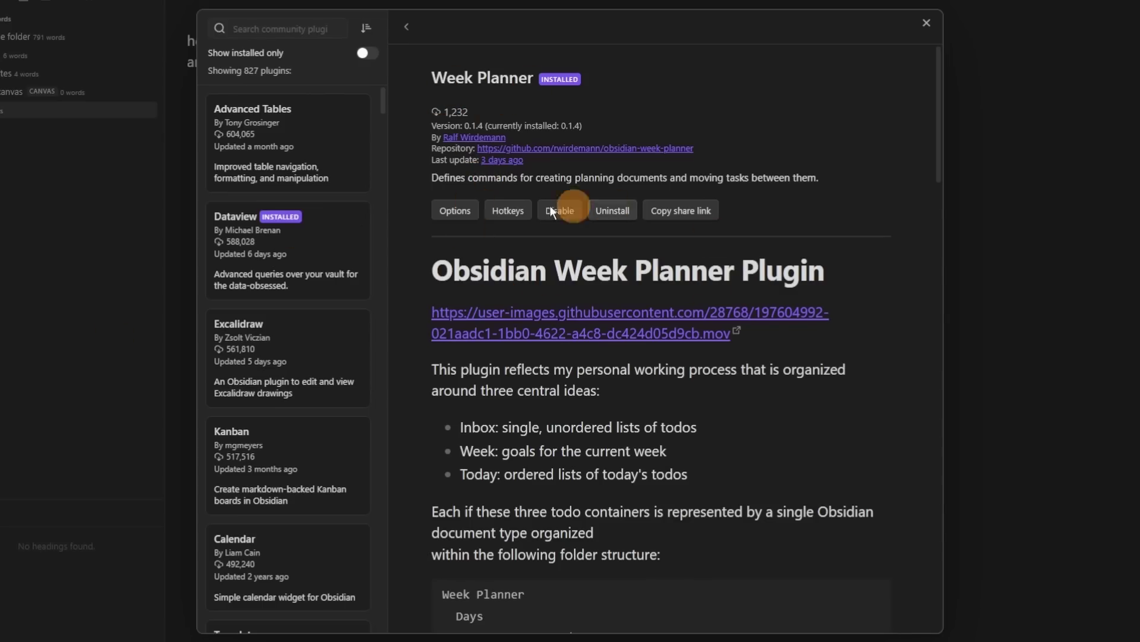
# Scroll down through the Week Planner README
pyautogui.scroll(-4, 623, 411)
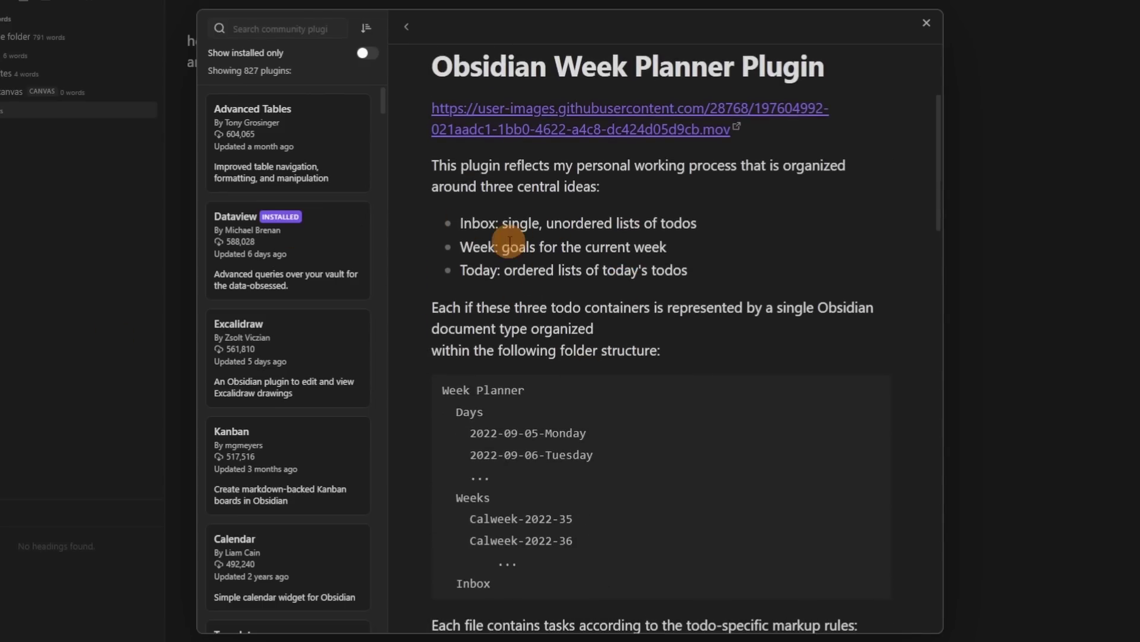
pyautogui.scroll(-3, 674, 394)
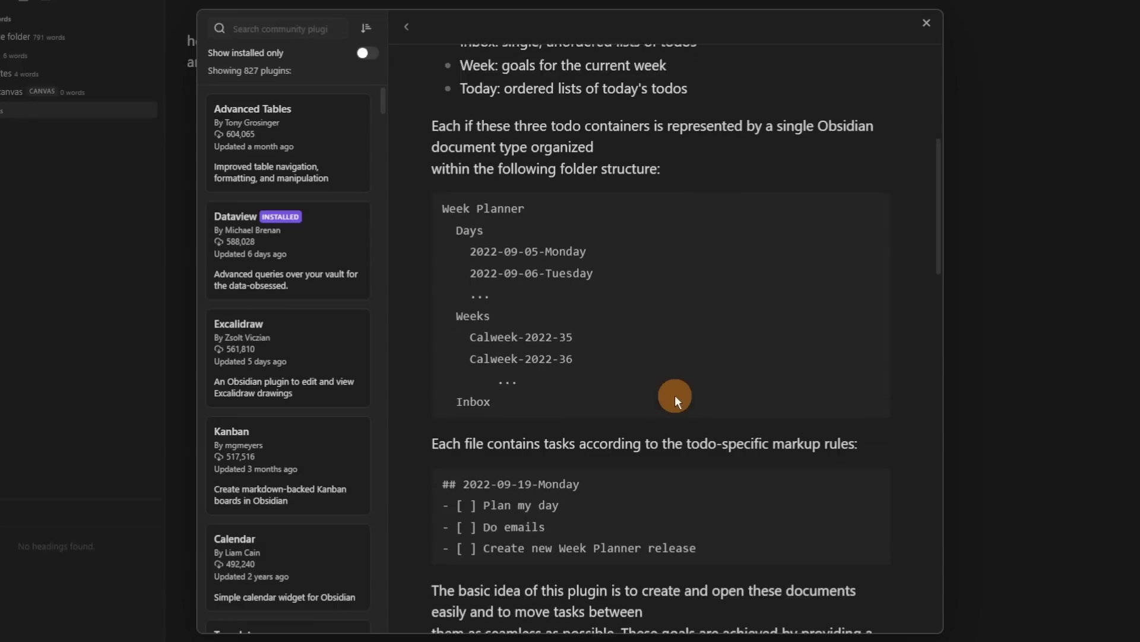
pyautogui.scroll(-1, 674, 395)
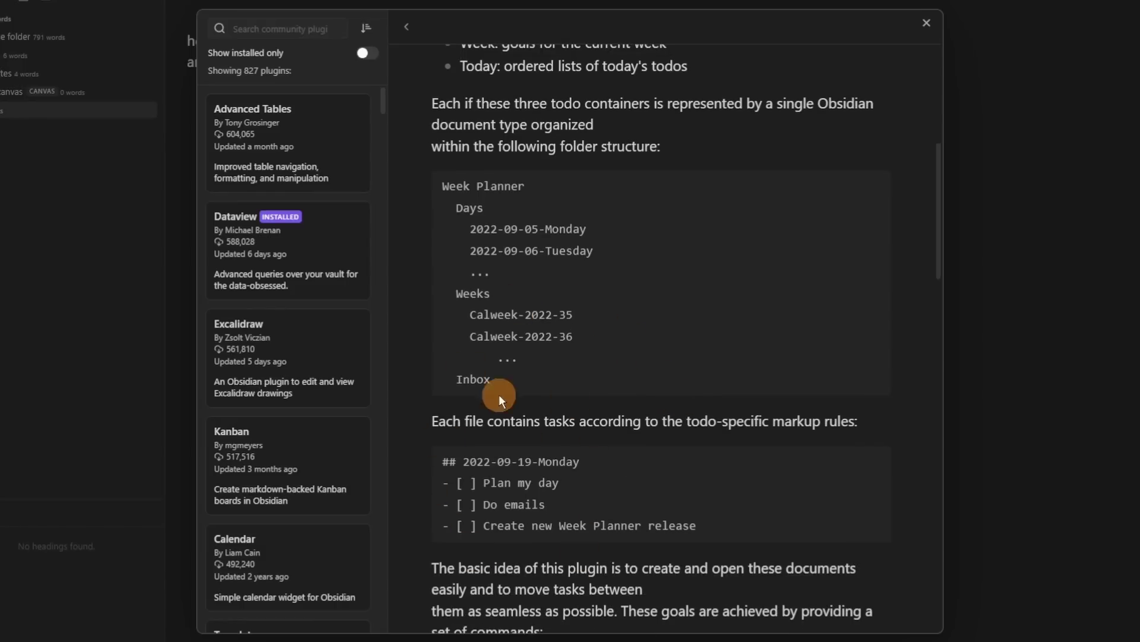
pyautogui.scroll(-9, 680, 525)
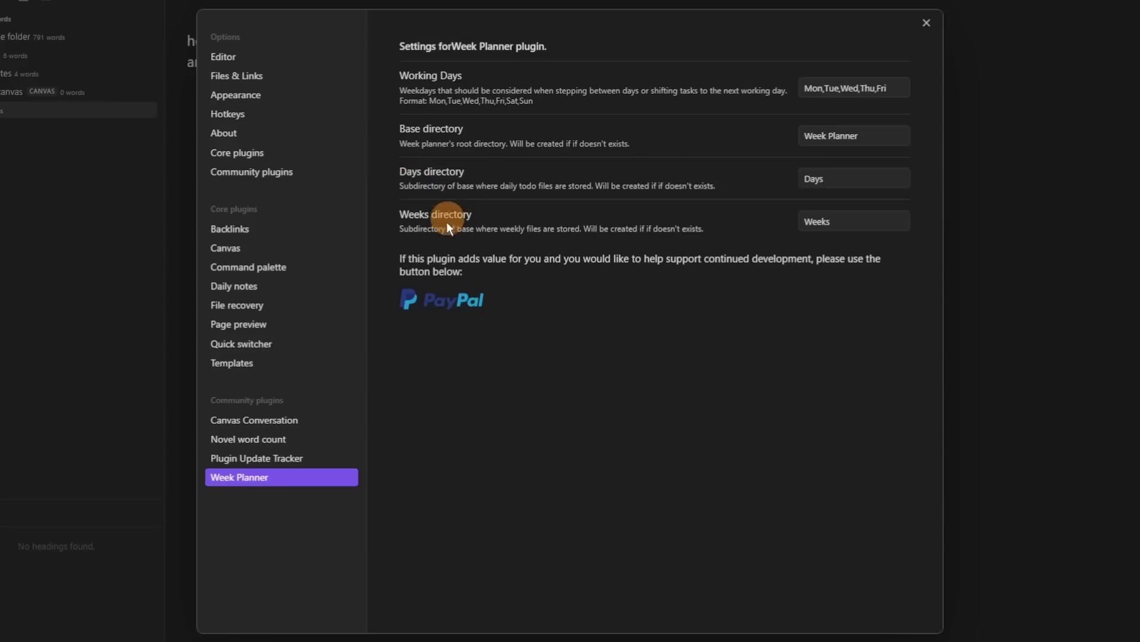
# Add a todo with 'Week Planner: Add Todo' and open the new Inbox note in Week Planner
pyautogui.press('Escape')
pyautogui.hotkey('ctrl', 'p')
pyautogui.write('w')
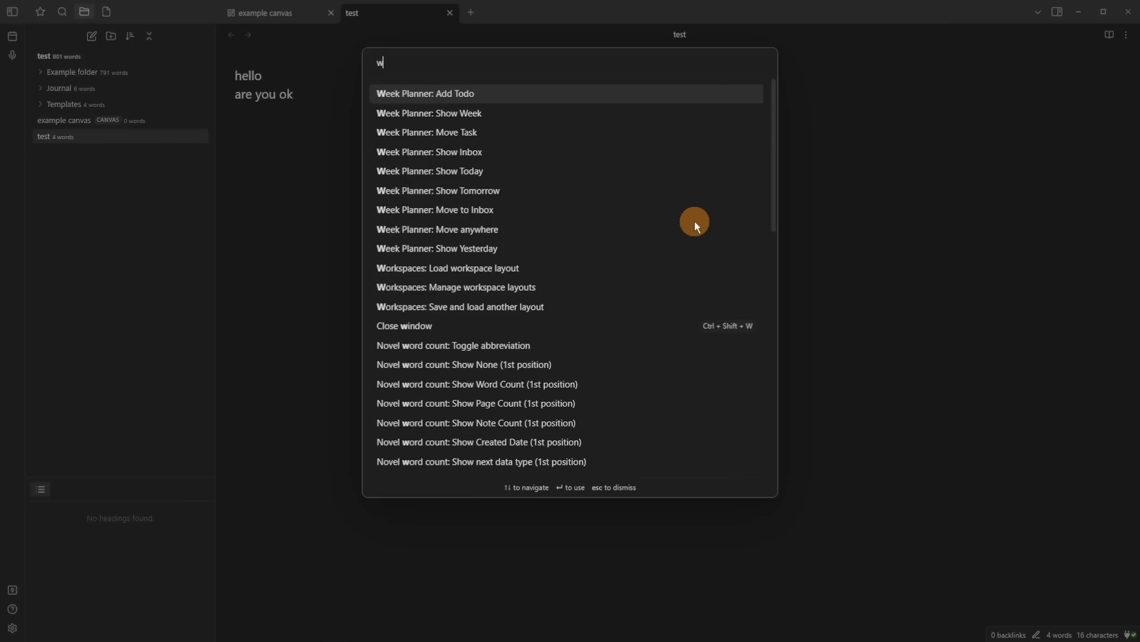
pyautogui.write('eekly')
pyautogui.press('BackSpace')
pyautogui.press('BackSpace')
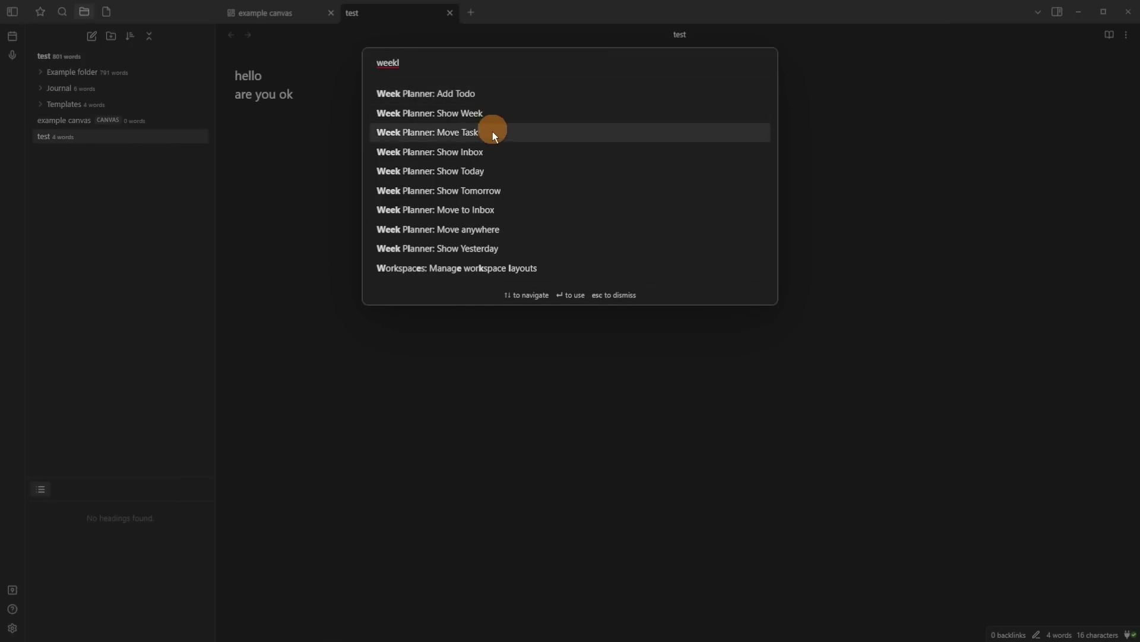
pyautogui.click(494, 92)
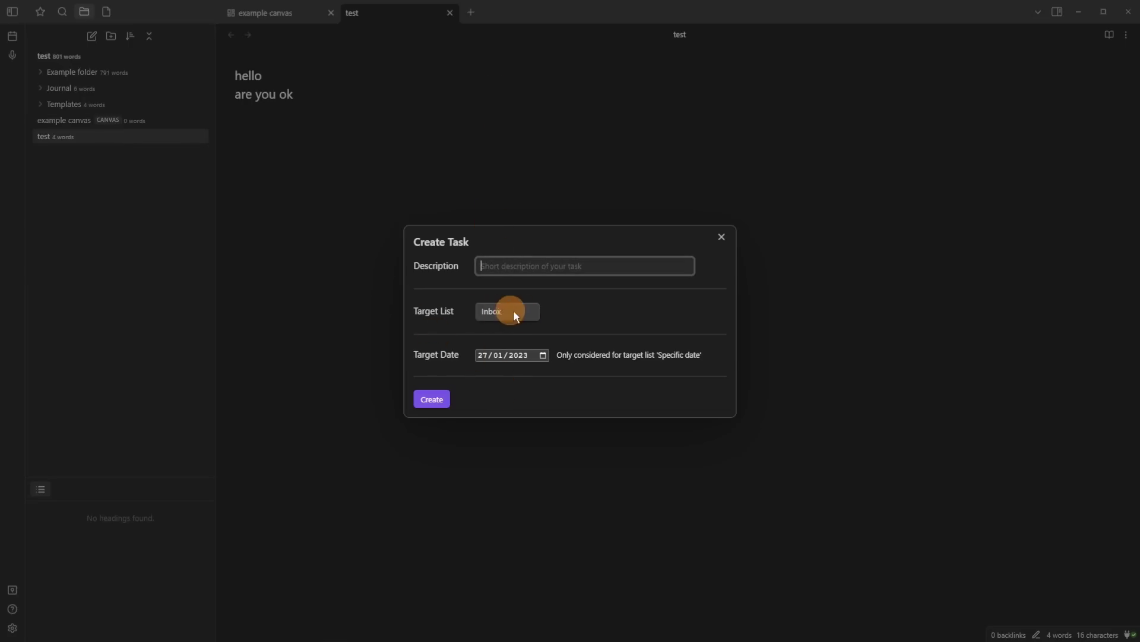
pyautogui.write('test')
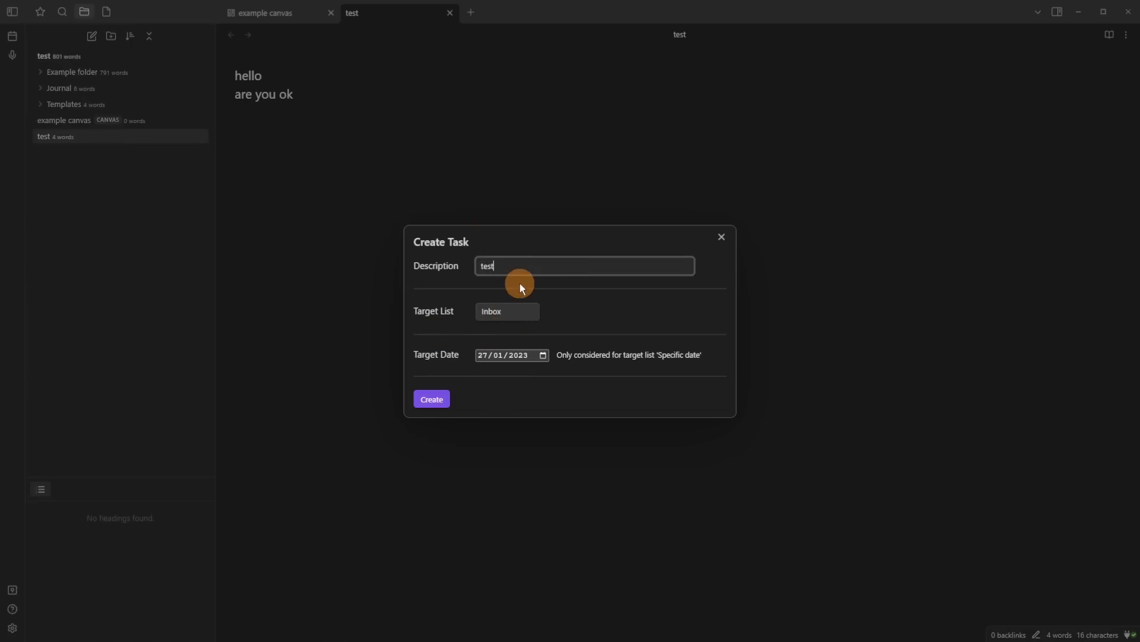
pyautogui.press('Return')
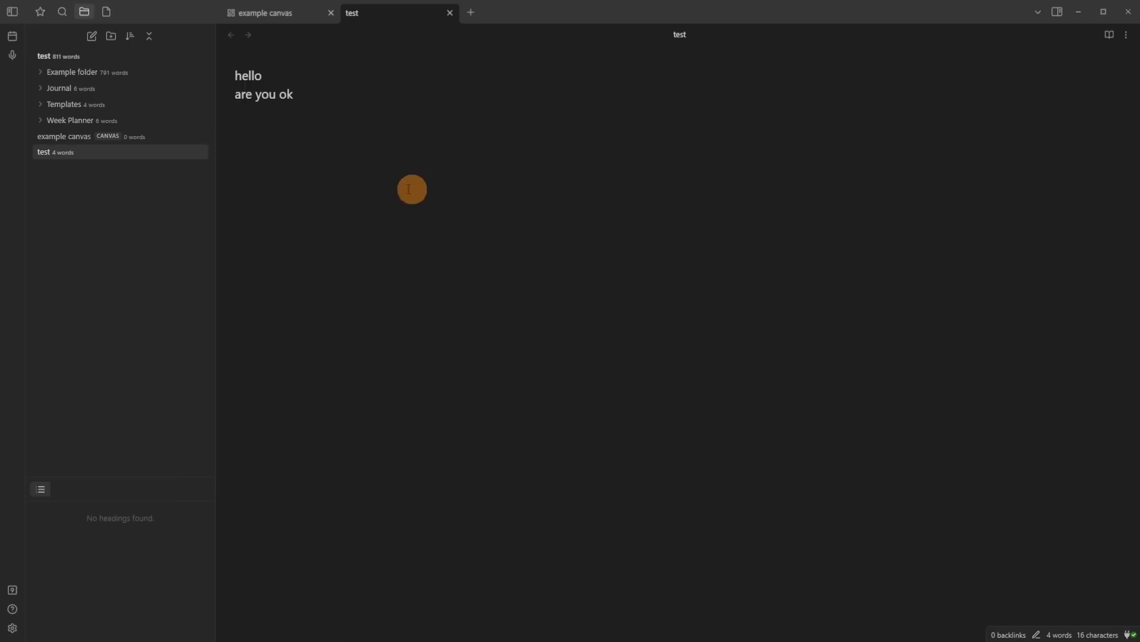
pyautogui.click(65, 122)
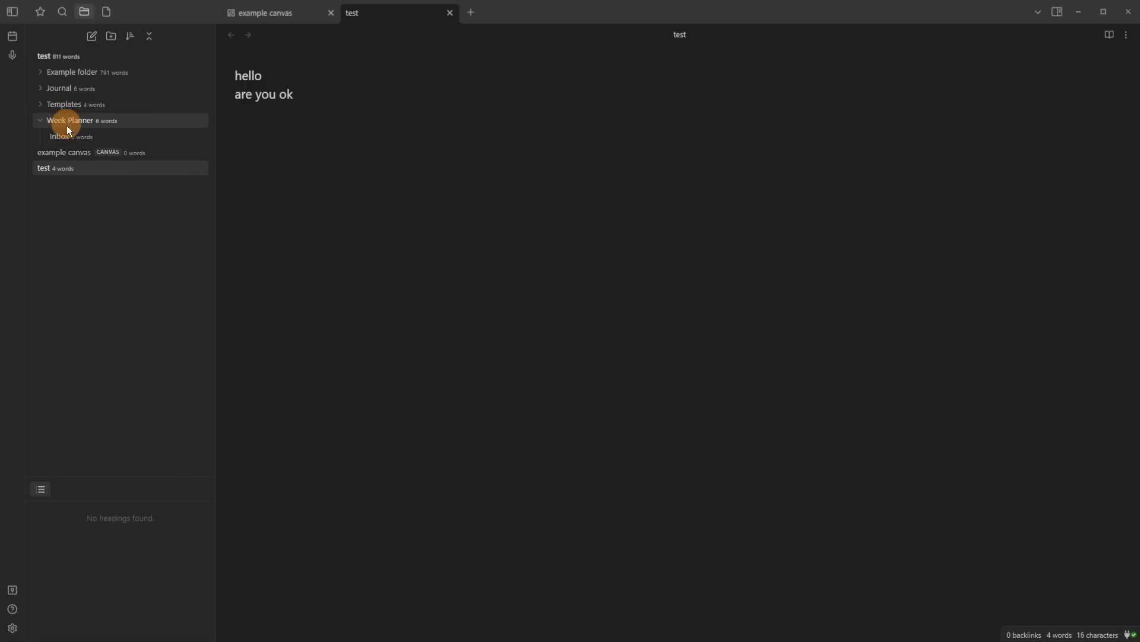
pyautogui.click(71, 136)
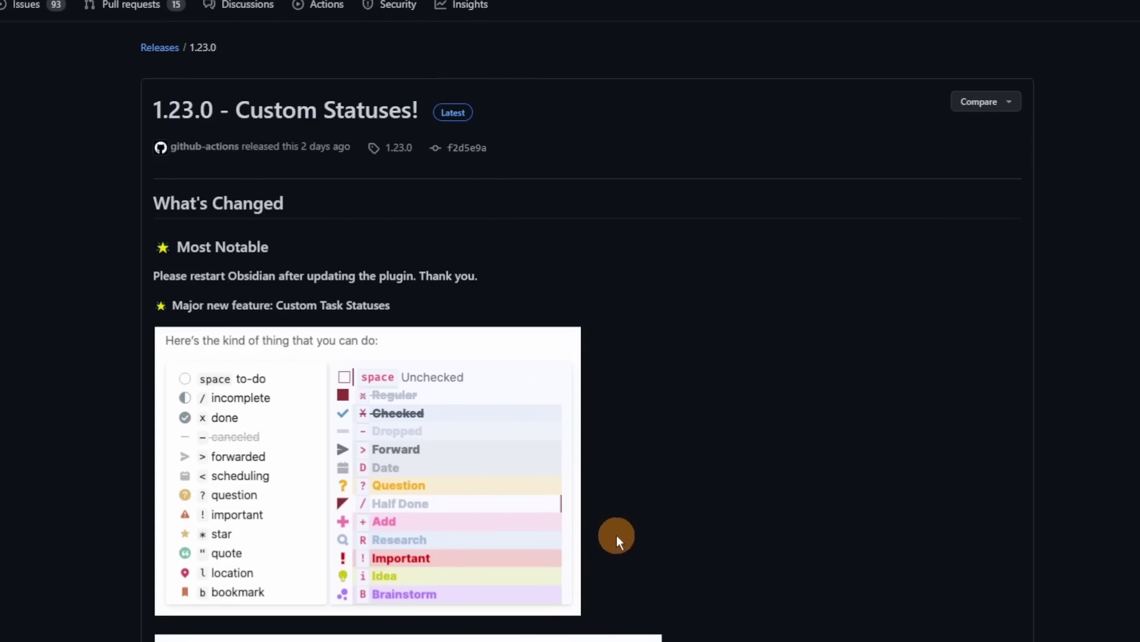
# Read through the release's Features, Fixes and Behind the scenes lists, then jump back to the Custom Statuses screenshot
pyautogui.scroll(-5, 617, 535)
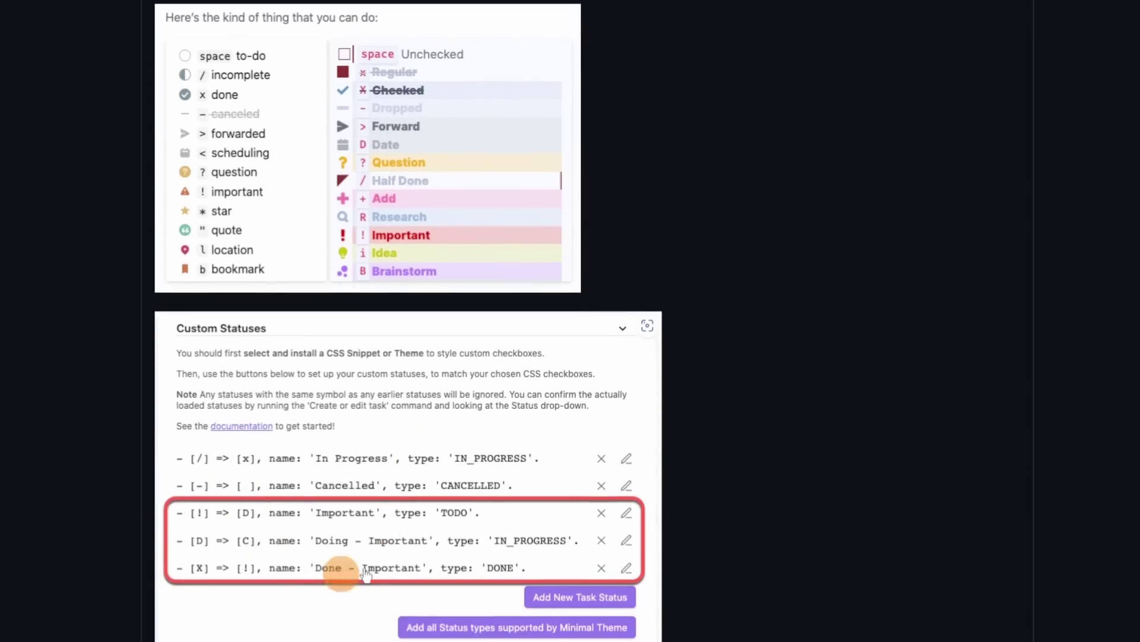
pyautogui.scroll(-8, 733, 416)
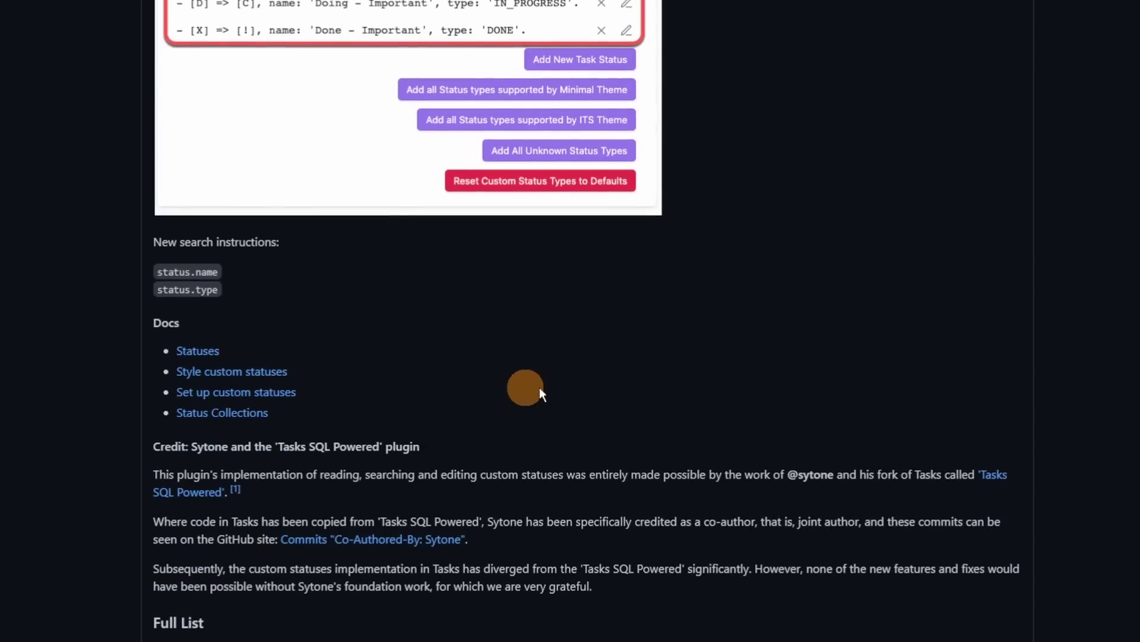
pyautogui.scroll(-7, 545, 386)
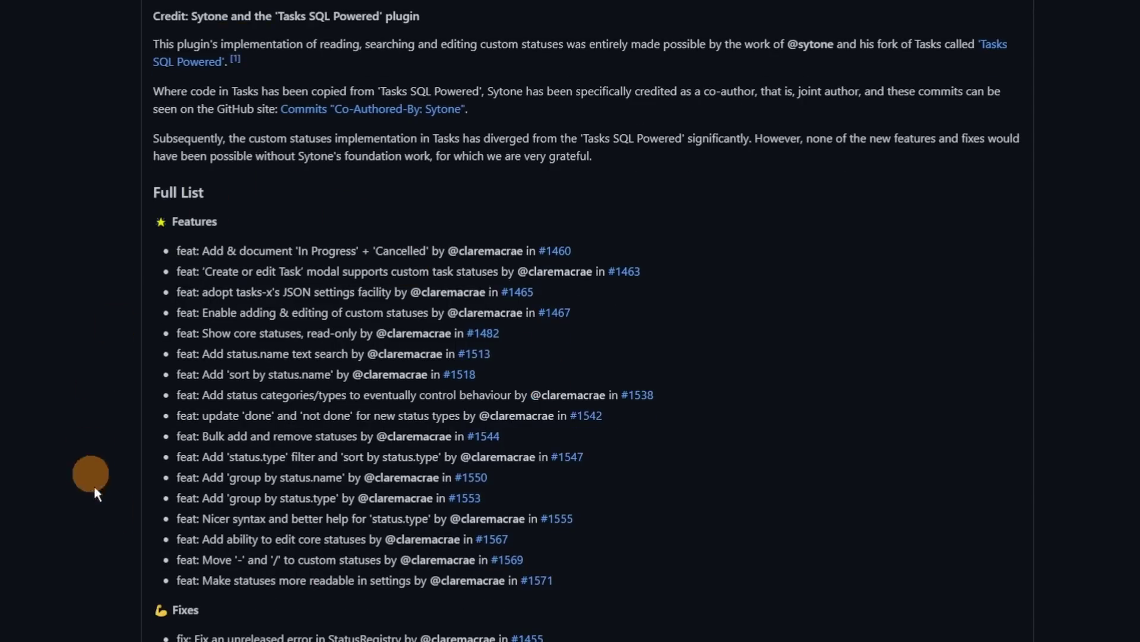
pyautogui.scroll(-10, 133, 354)
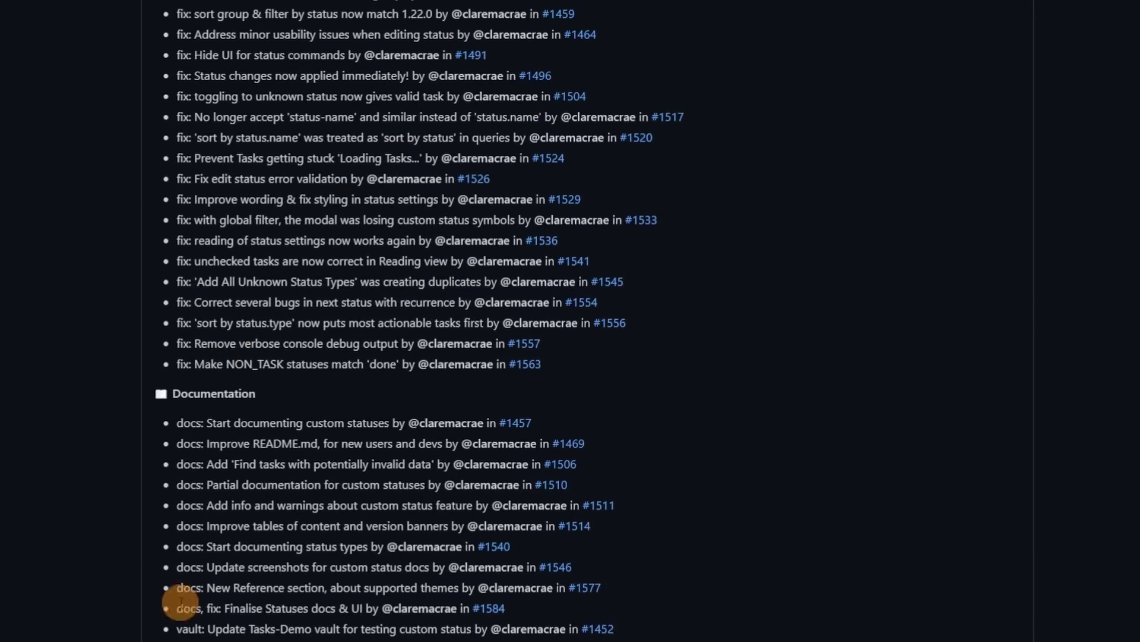
pyautogui.scroll(-7, 115, 420)
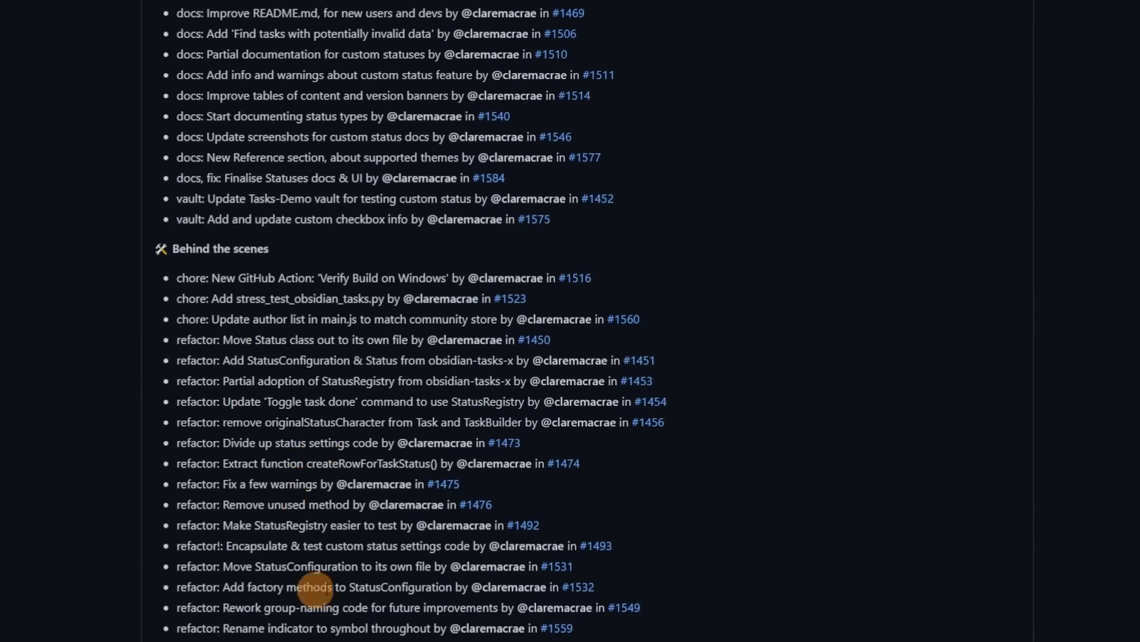
pyautogui.scroll(-5, 315, 590)
pyautogui.click(506, 385)
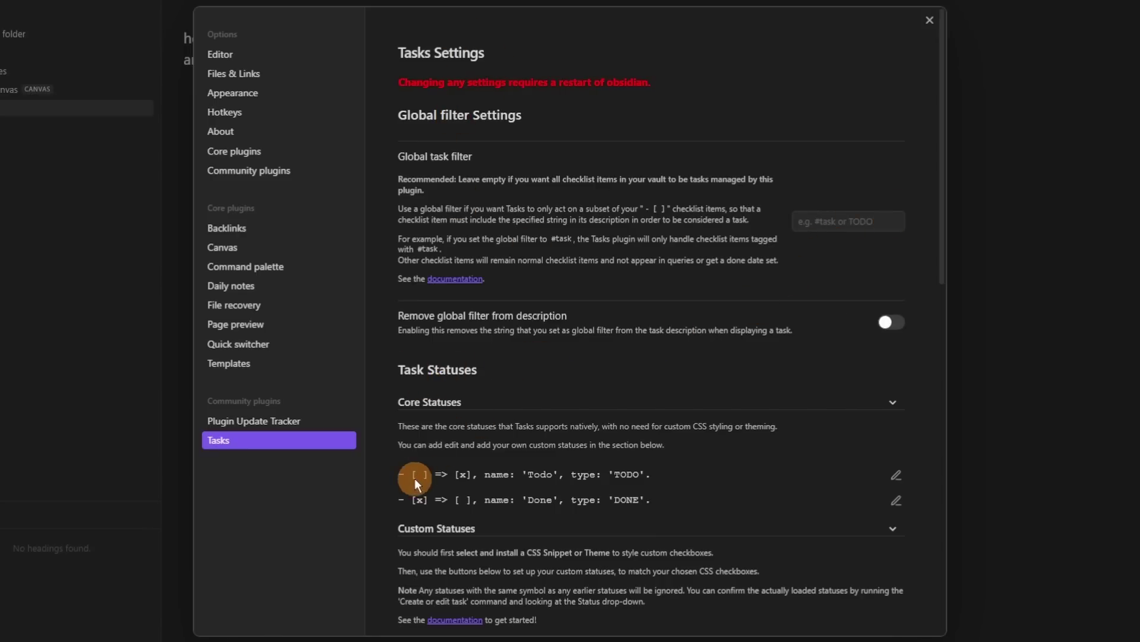
pyautogui.click(893, 471)
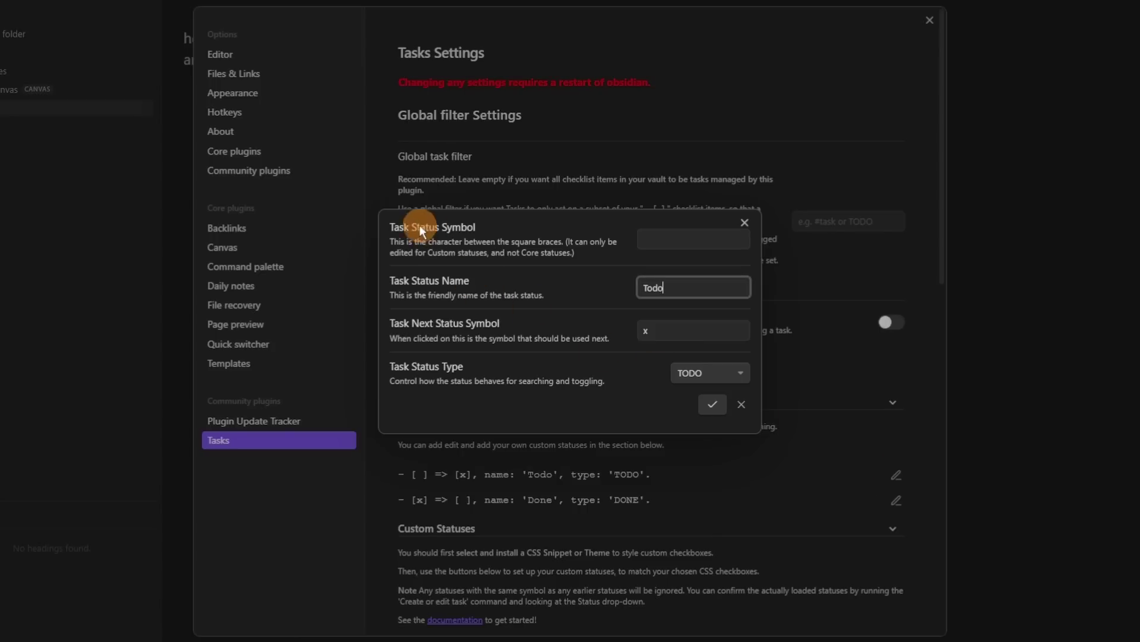
pyautogui.click(686, 241)
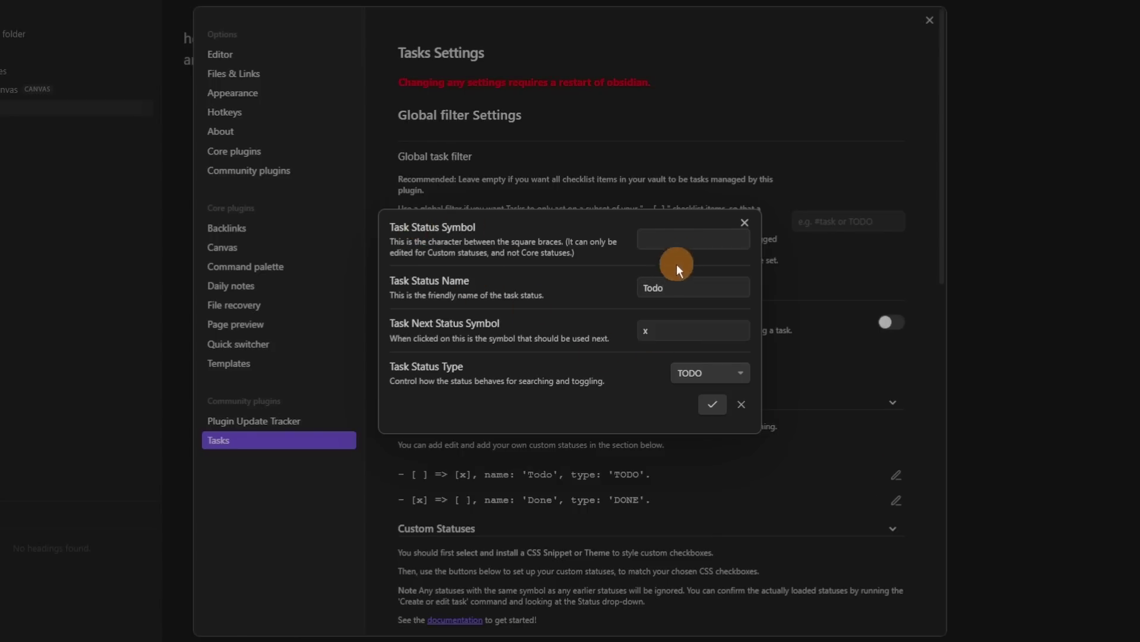
pyautogui.click(670, 296)
pyautogui.click(668, 331)
pyautogui.click(706, 373)
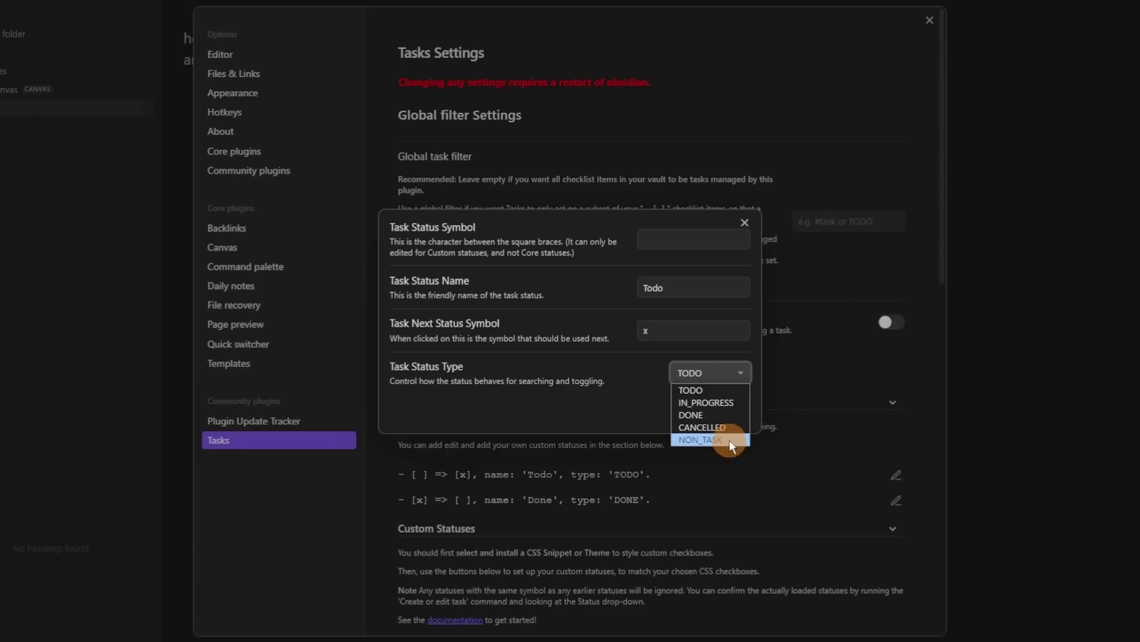
pyautogui.click(623, 404)
pyautogui.click(711, 408)
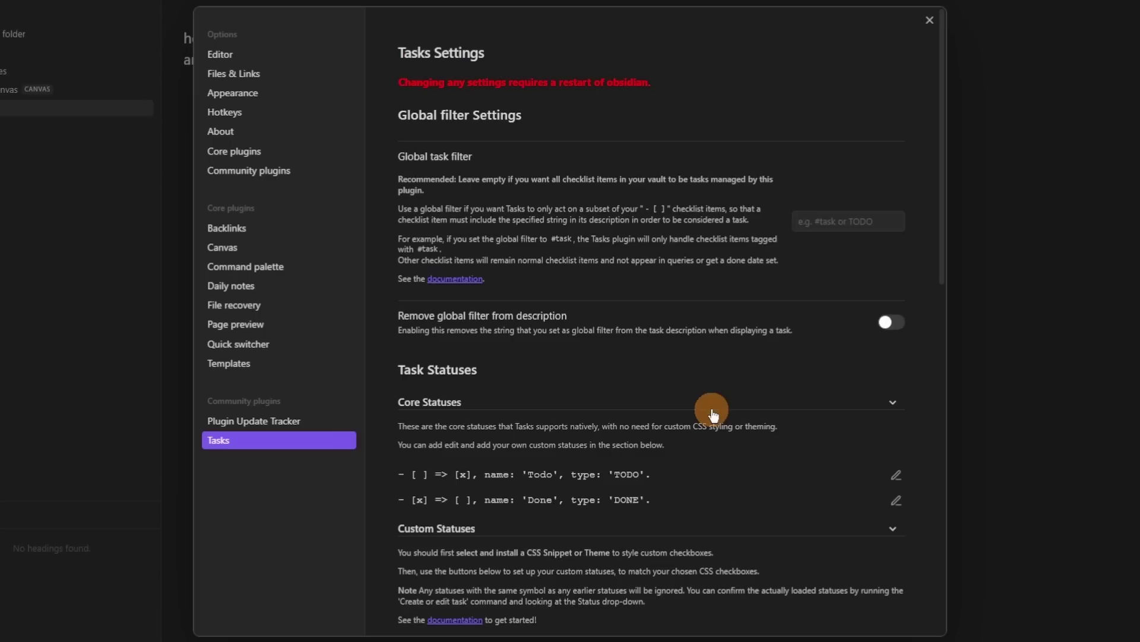
pyautogui.scroll(-4, 714, 414)
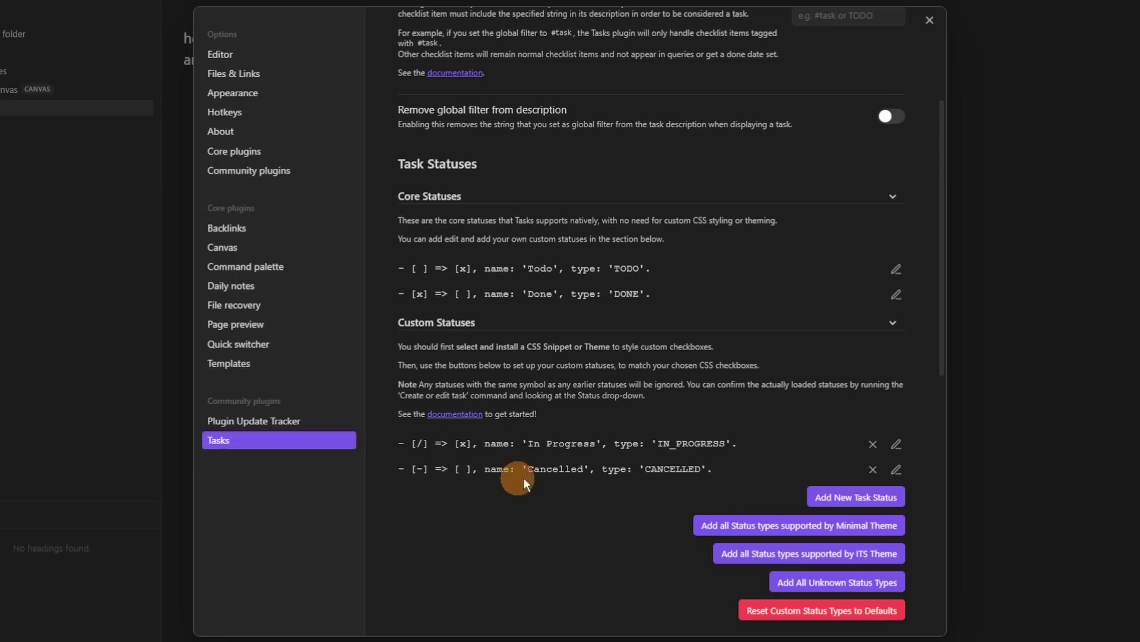
pyautogui.scroll(-3, 776, 422)
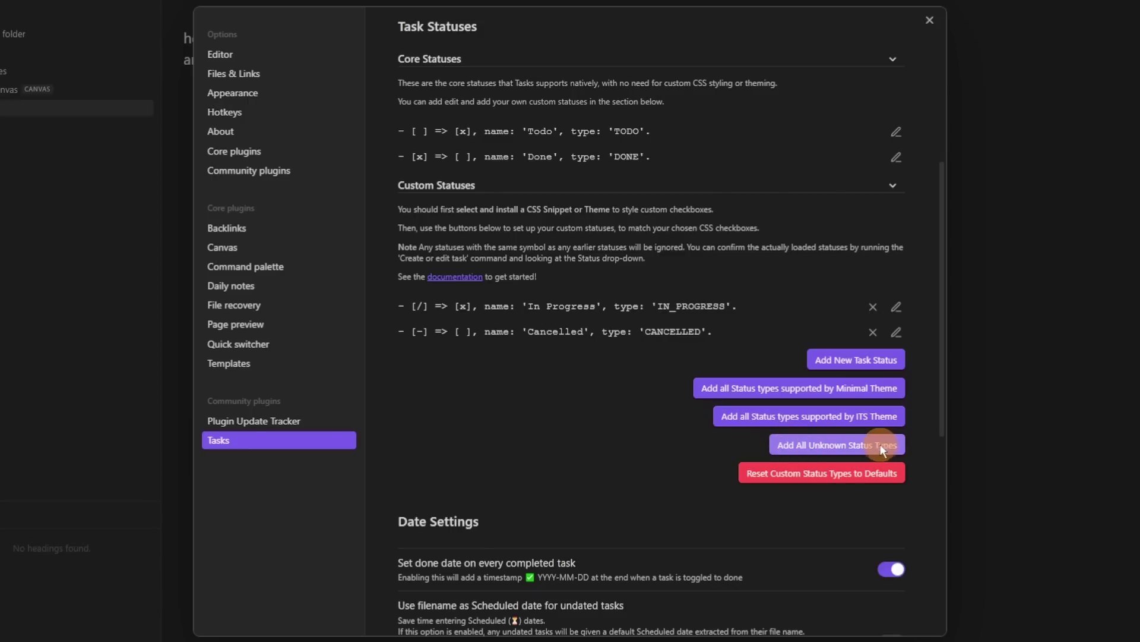
pyautogui.click(843, 419)
pyautogui.scroll(-5, 598, 346)
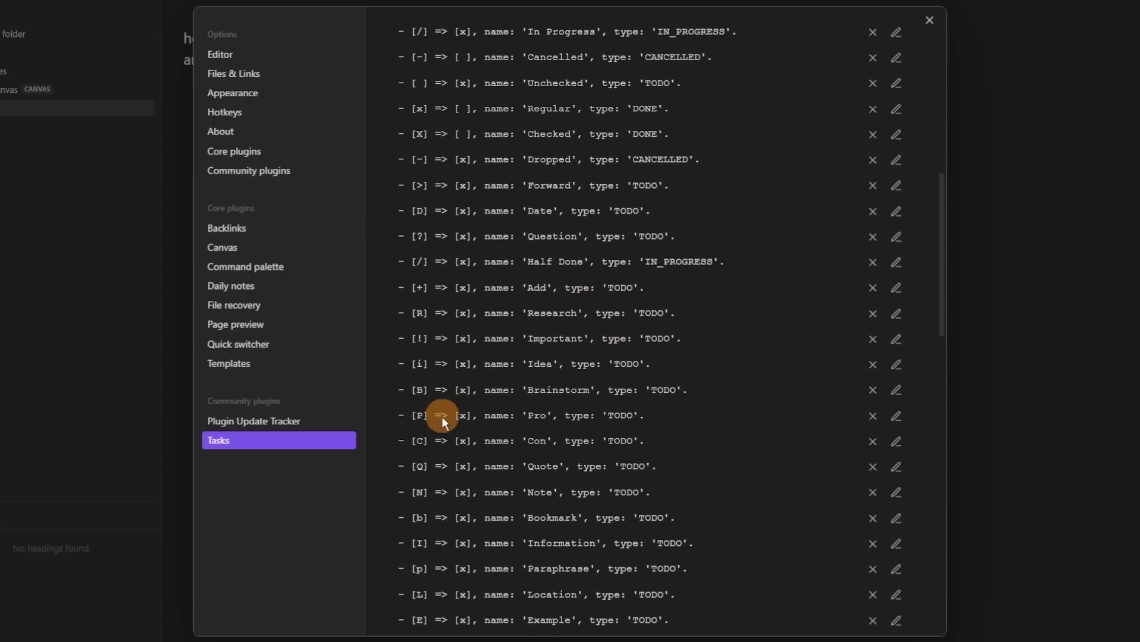
pyautogui.scroll(-8, 442, 416)
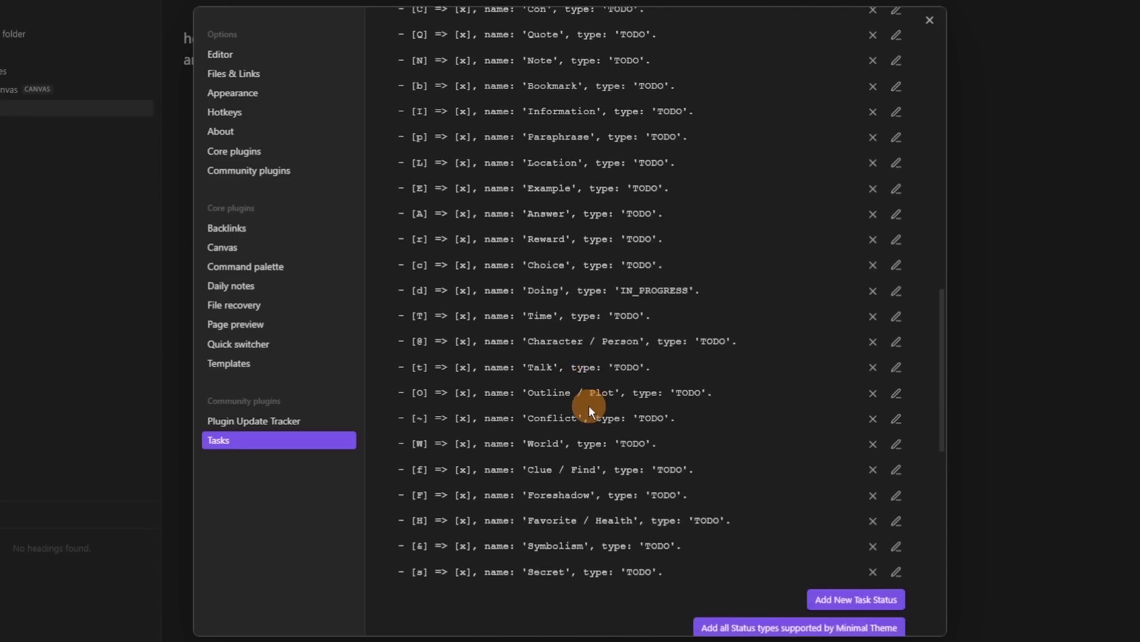
pyautogui.scroll(-2, 589, 410)
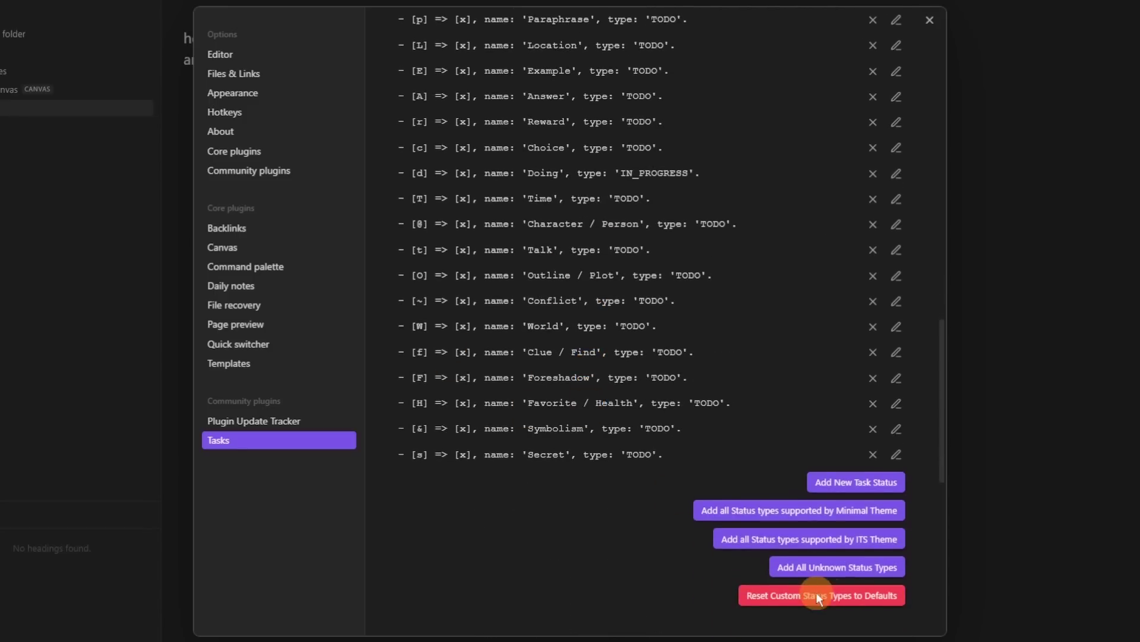
pyautogui.click(839, 594)
pyautogui.scroll(7, 662, 429)
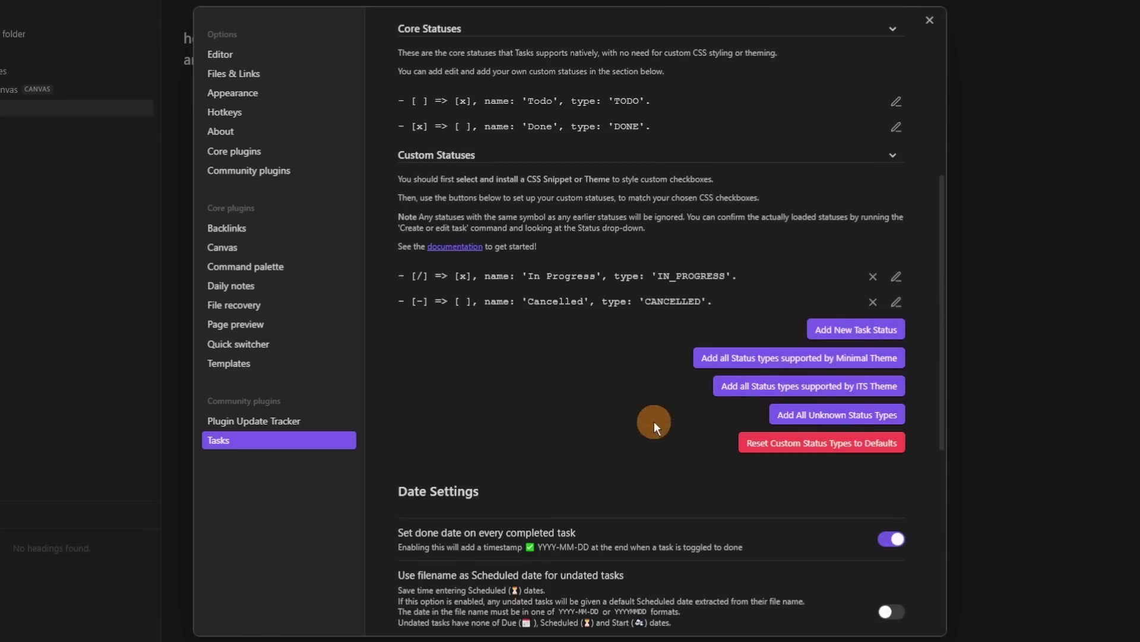
pyautogui.click(264, 96)
# Glance at the installed themes list, then view the Minimal theme's details among community themes
pyautogui.click(783, 155)
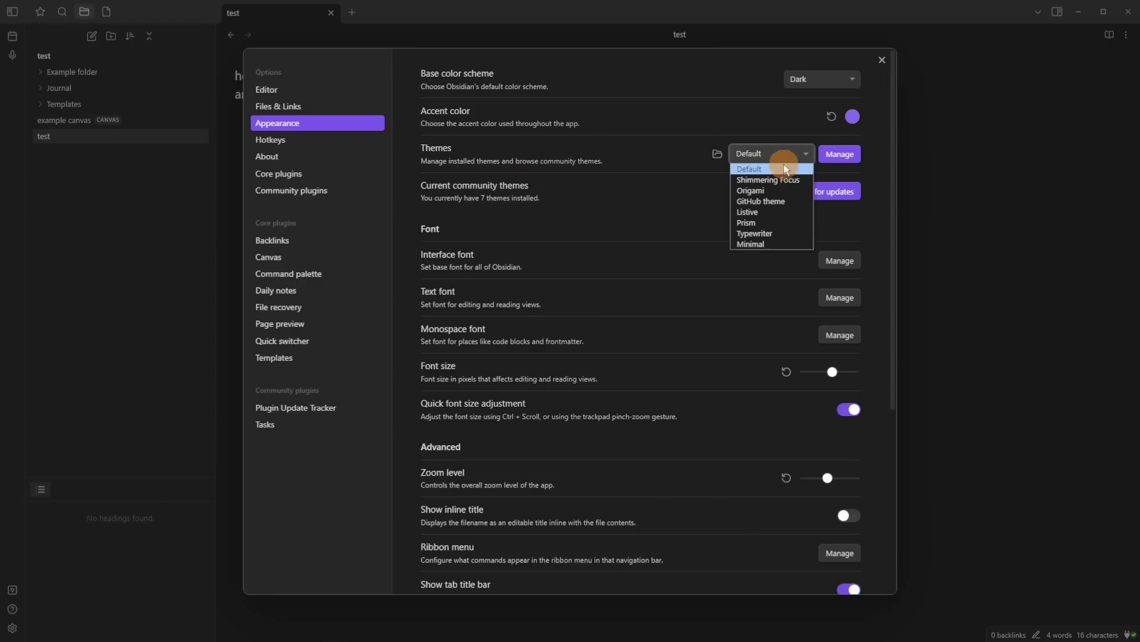
pyautogui.click(775, 137)
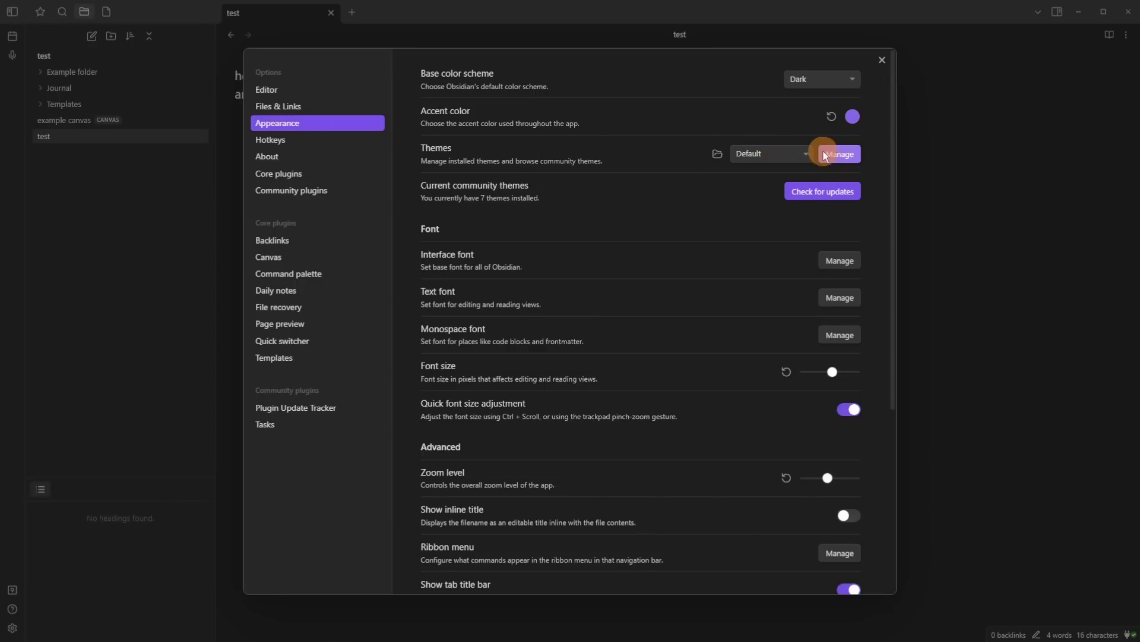
pyautogui.click(836, 155)
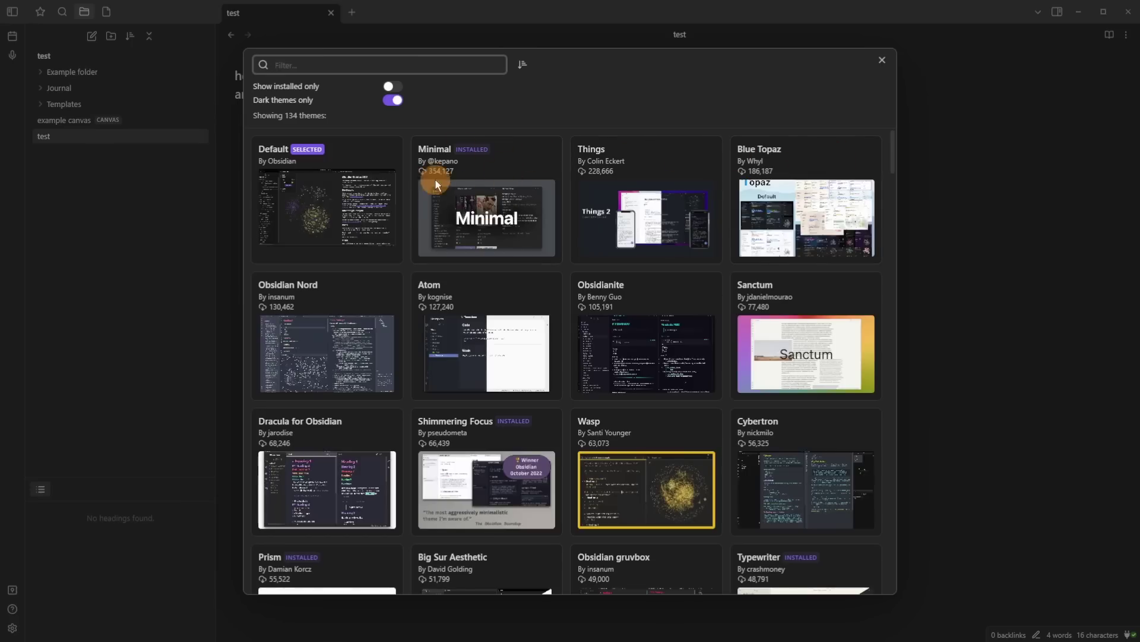
pyautogui.click(483, 187)
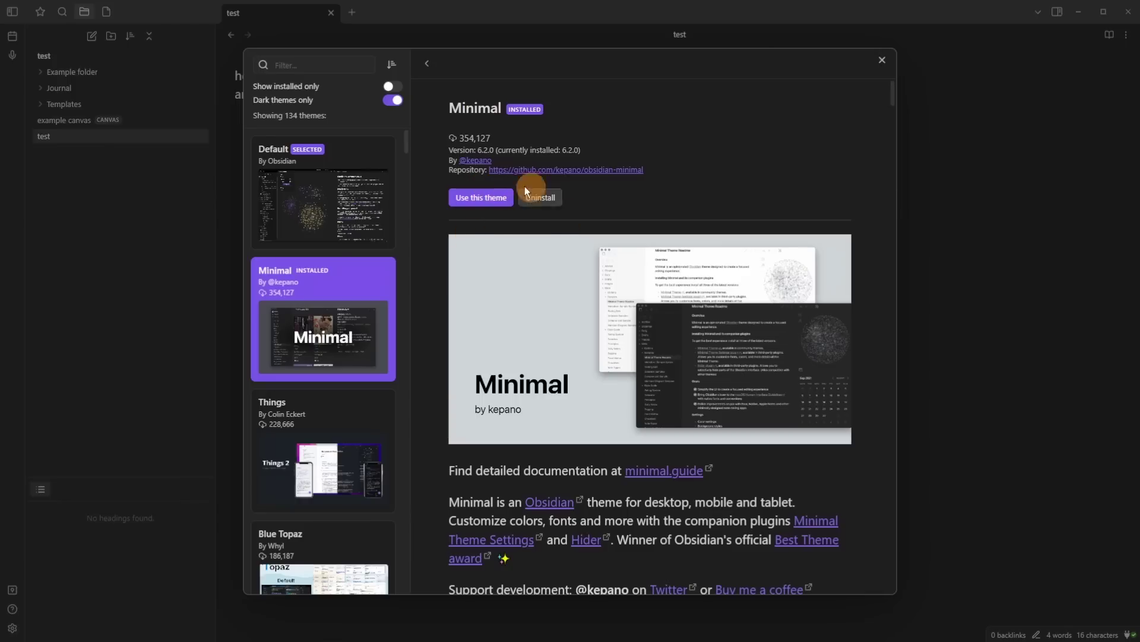
pyautogui.scroll(-6, 583, 318)
pyautogui.scroll(6, 583, 319)
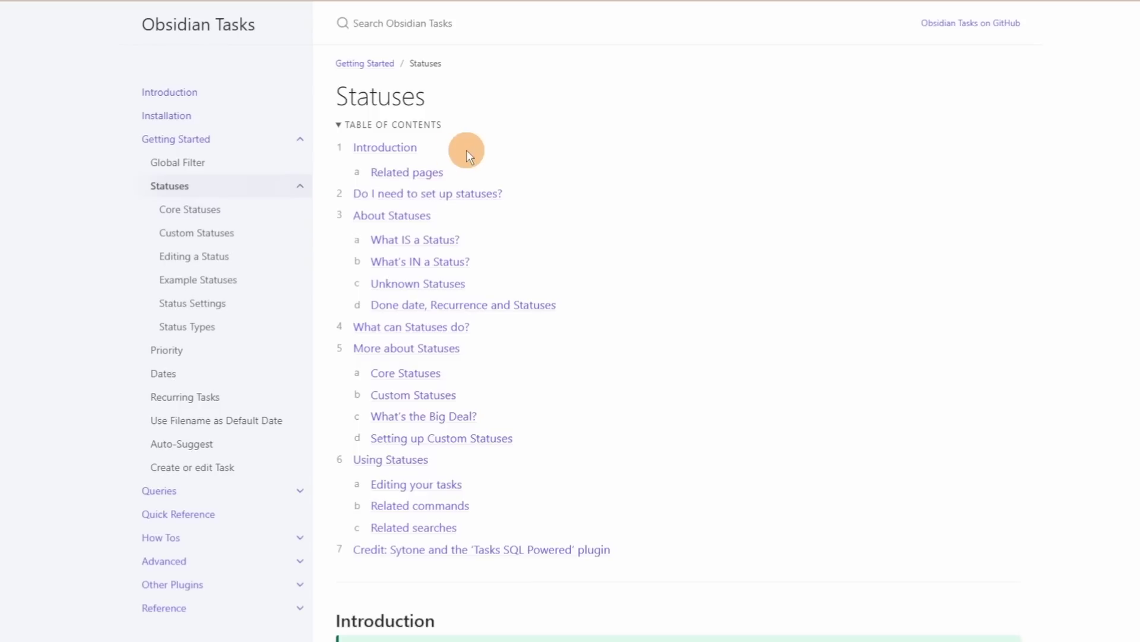
# Scroll down through the Statuses page of the Tasks documentation
pyautogui.scroll(-1, 467, 153)
pyautogui.scroll(-10, 466, 153)
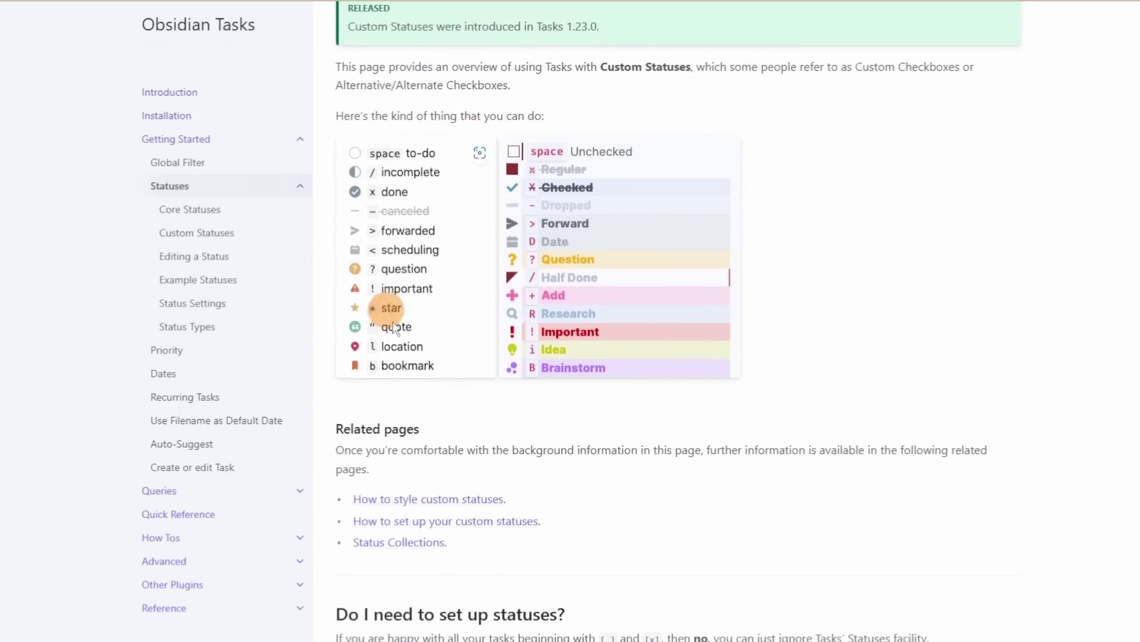
pyautogui.scroll(-4, 596, 345)
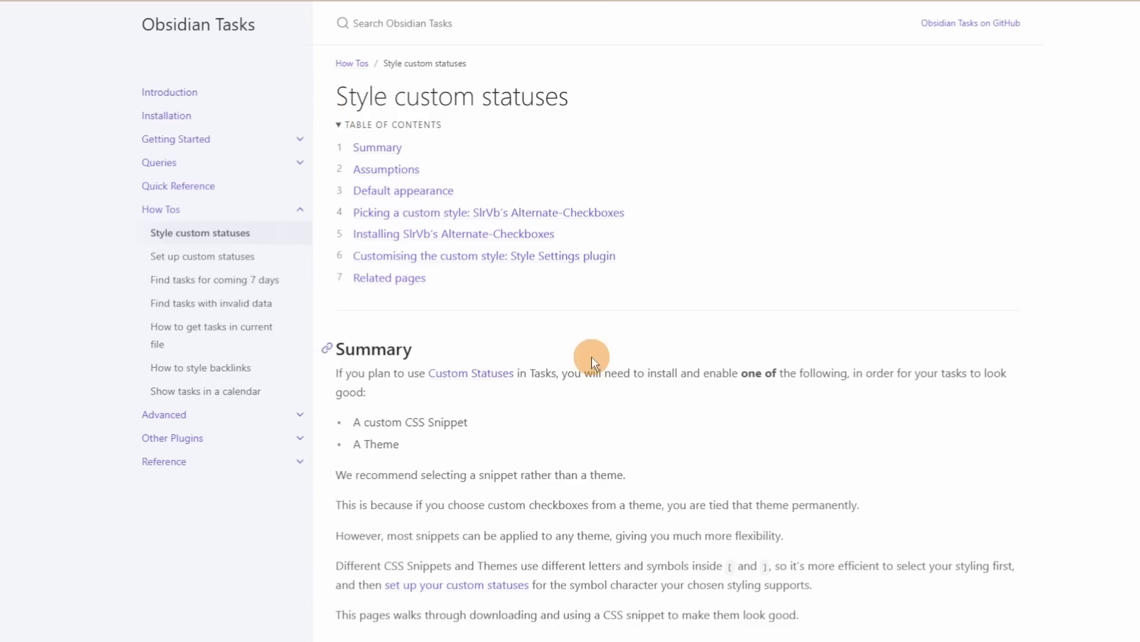
pyautogui.scroll(-10, 591, 357)
pyautogui.scroll(-1, 592, 357)
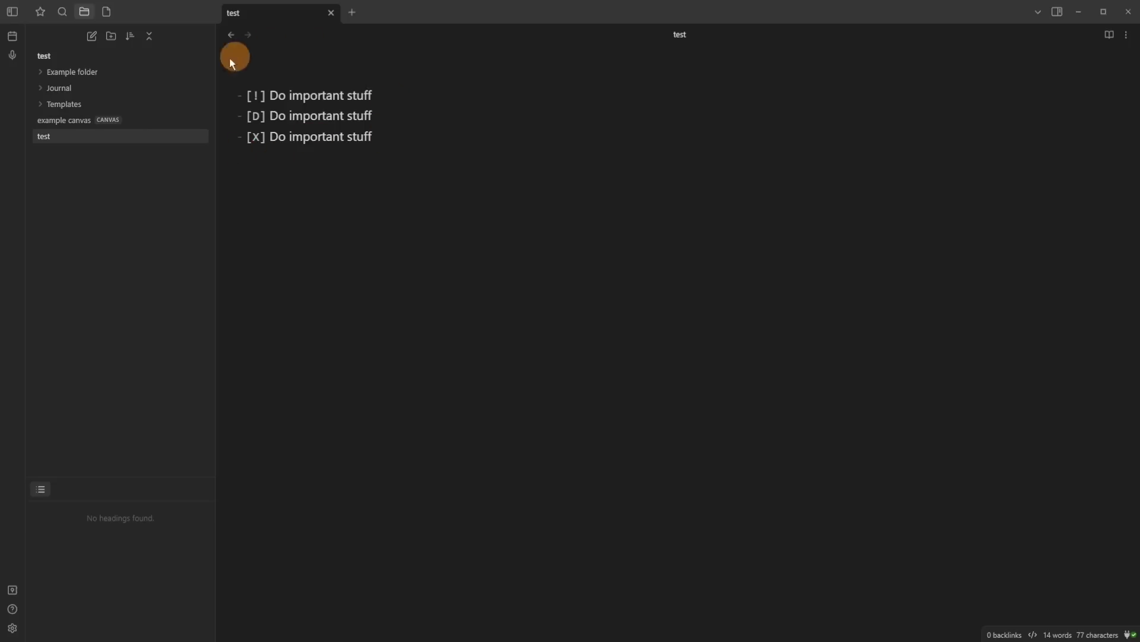
# In Reading view, tick and untick the first two tasks, then return the note to editing mode
pyautogui.click(1126, 34)
pyautogui.click(1089, 120)
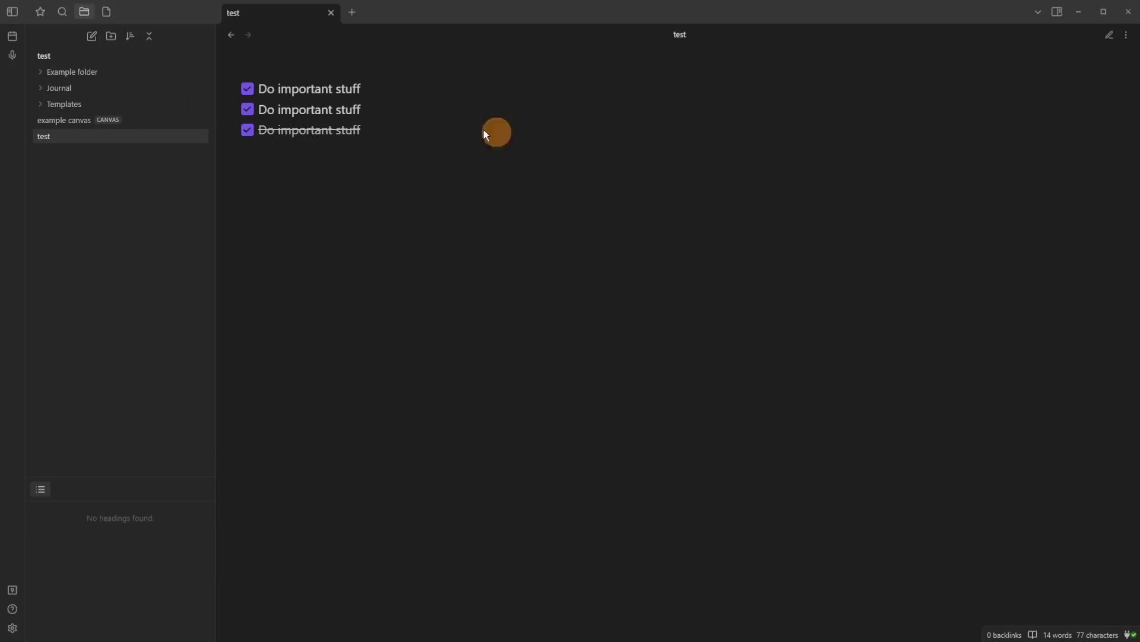
pyautogui.click(247, 89)
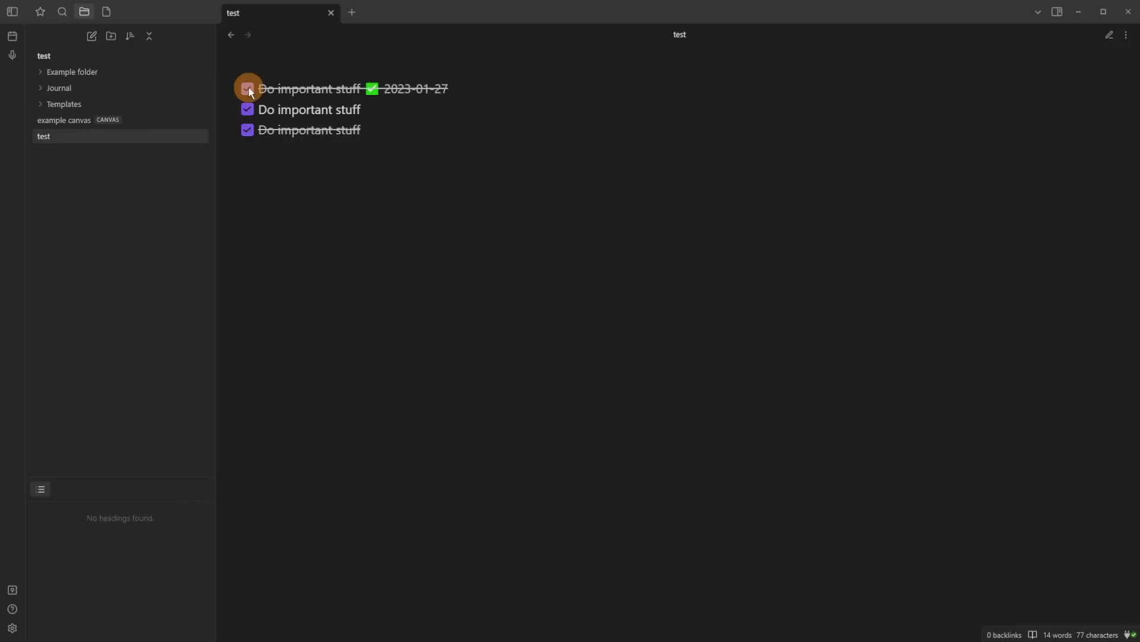
pyautogui.click(248, 90)
pyautogui.click(248, 111)
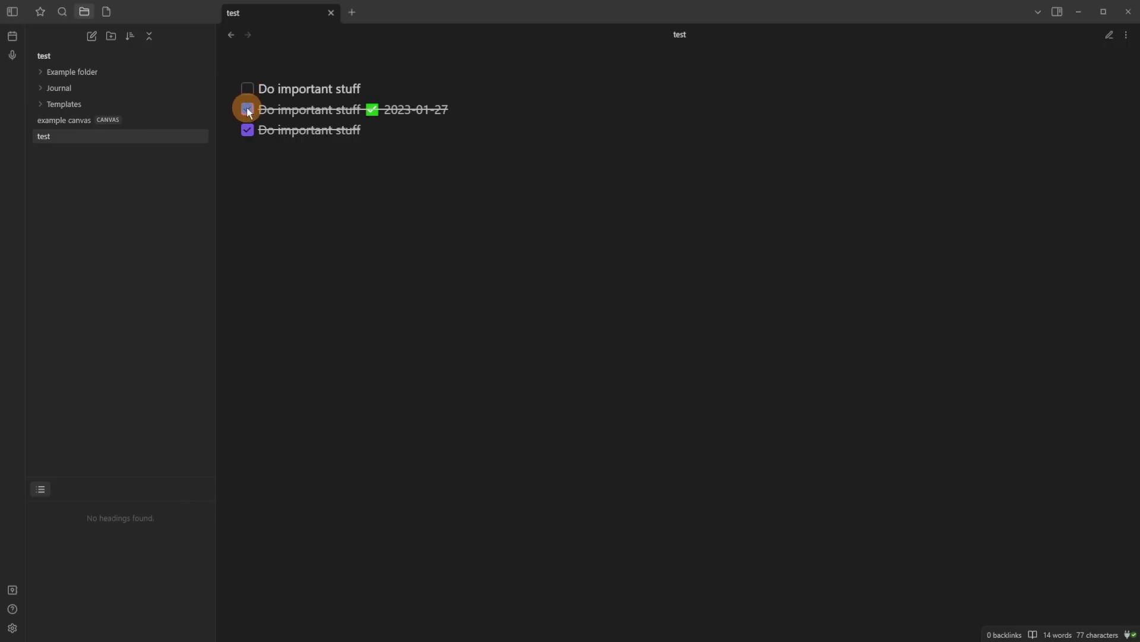
pyautogui.click(247, 110)
pyautogui.click(247, 110)
pyautogui.click(248, 109)
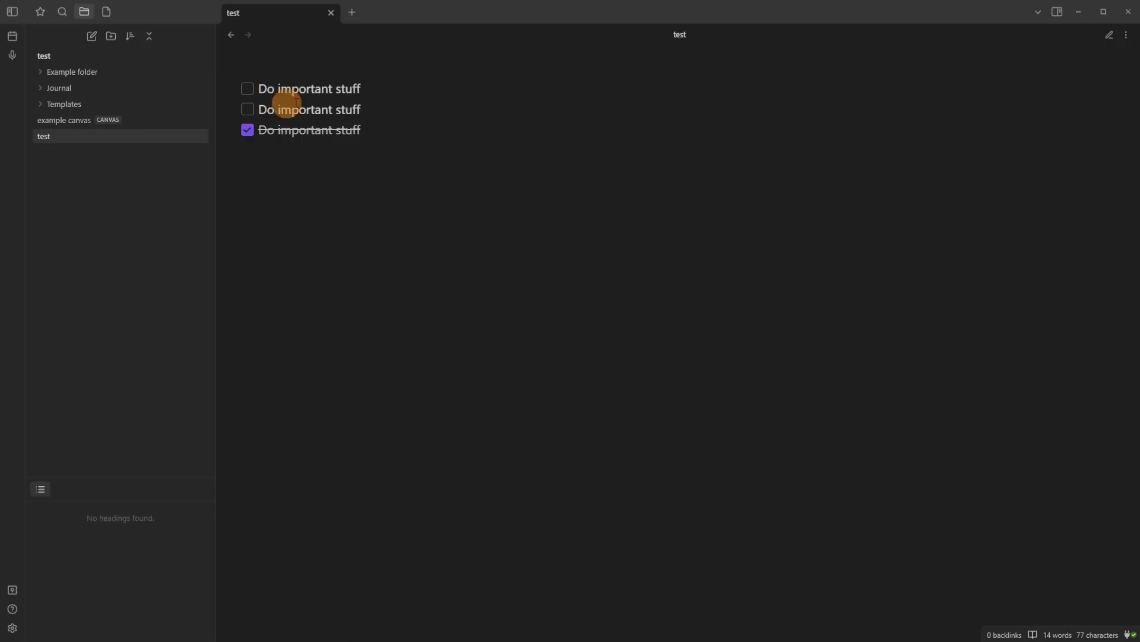
pyautogui.click(1127, 35)
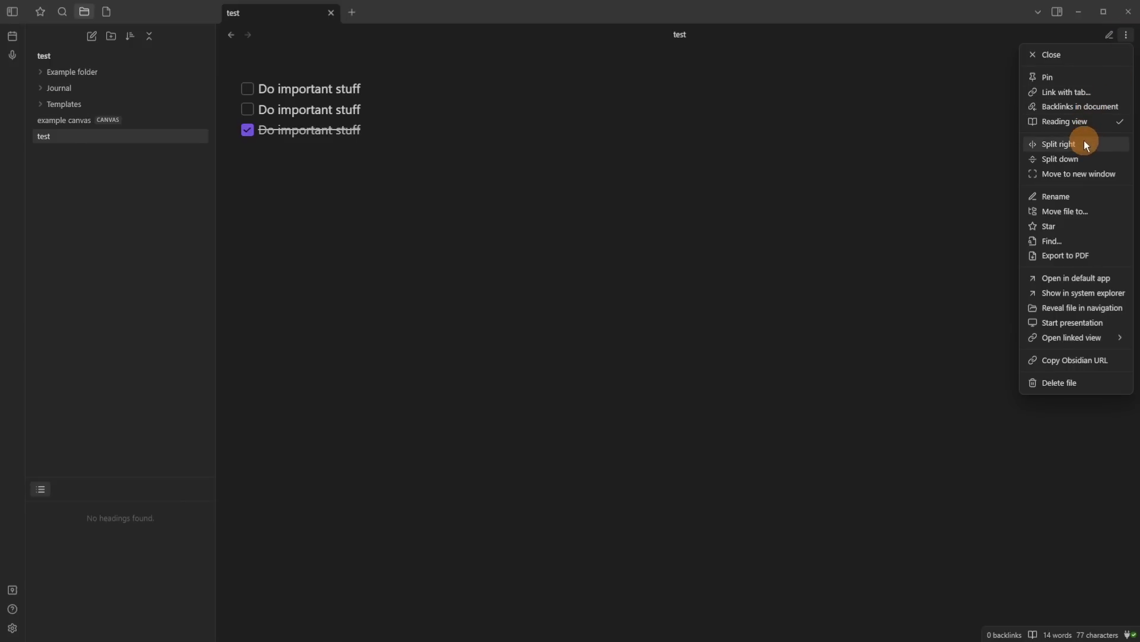
pyautogui.click(1080, 121)
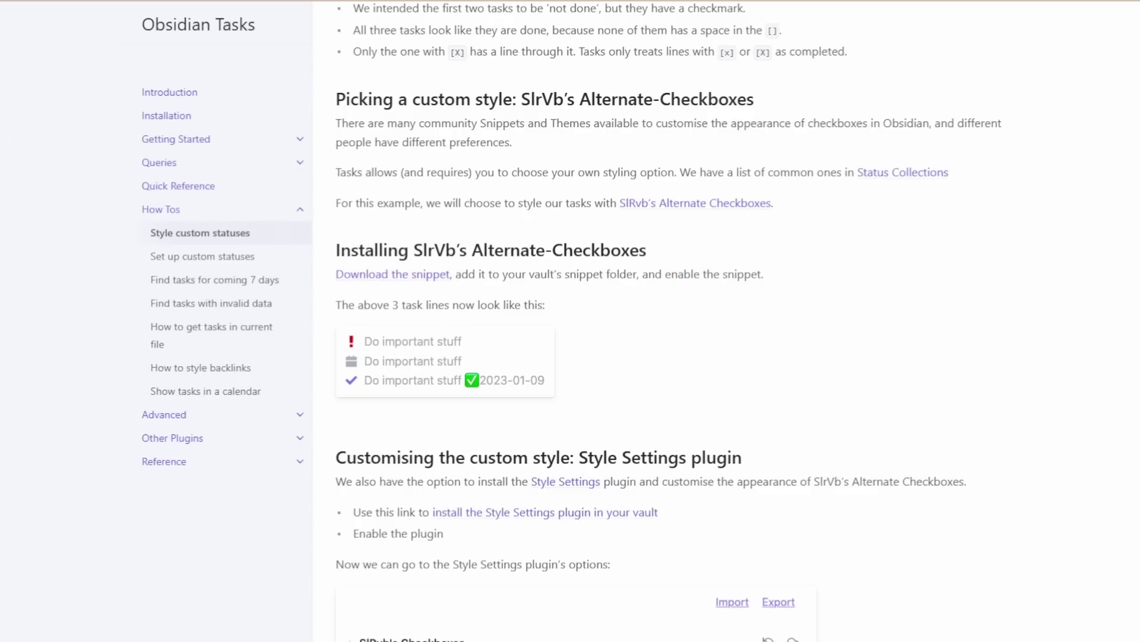
# Open the Alternate Checkboxes guide linked under 'Picking a custom style'
pyautogui.click(62, 240)
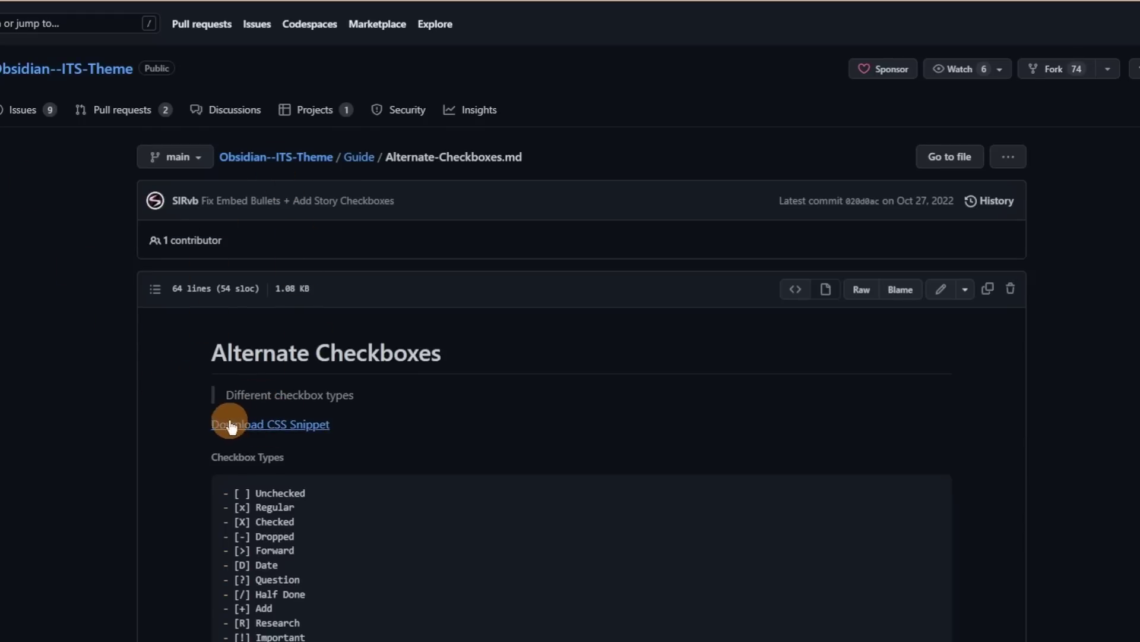
# Open the S - Checkboxes.css snippet file on GitHub and skim its contents
pyautogui.click(273, 423)
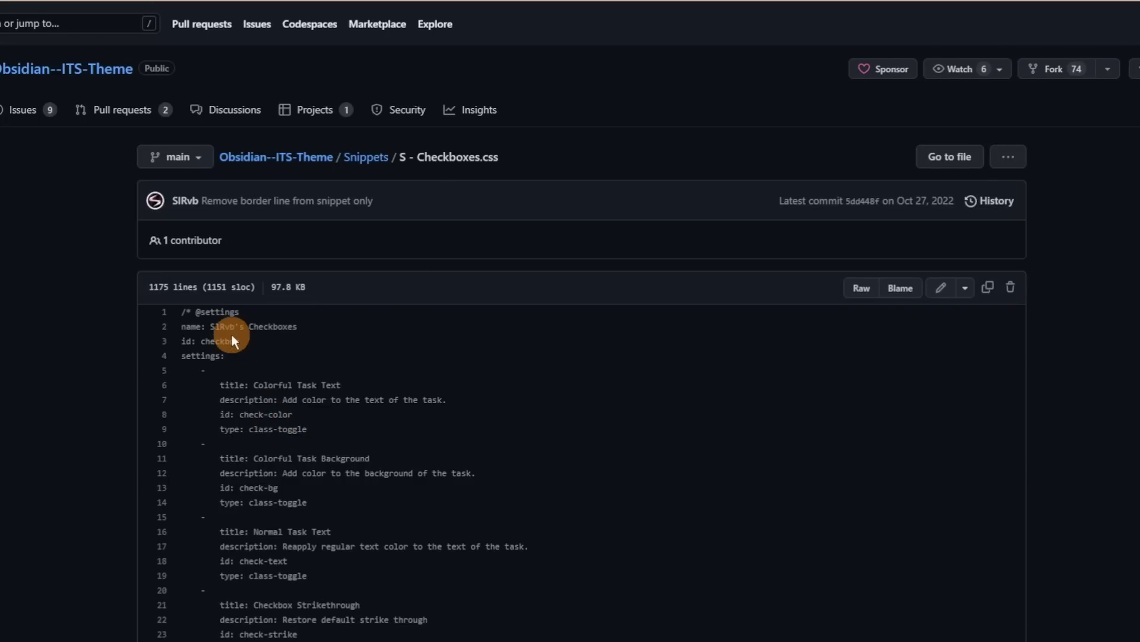
pyautogui.scroll(-20, 232, 338)
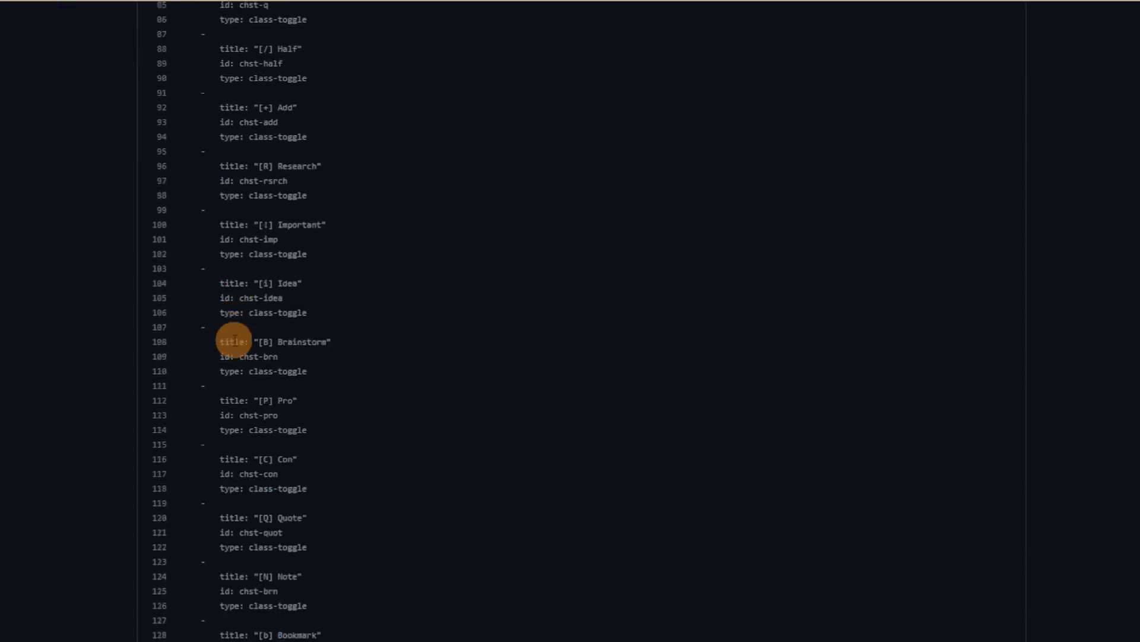
pyautogui.scroll(20, 235, 340)
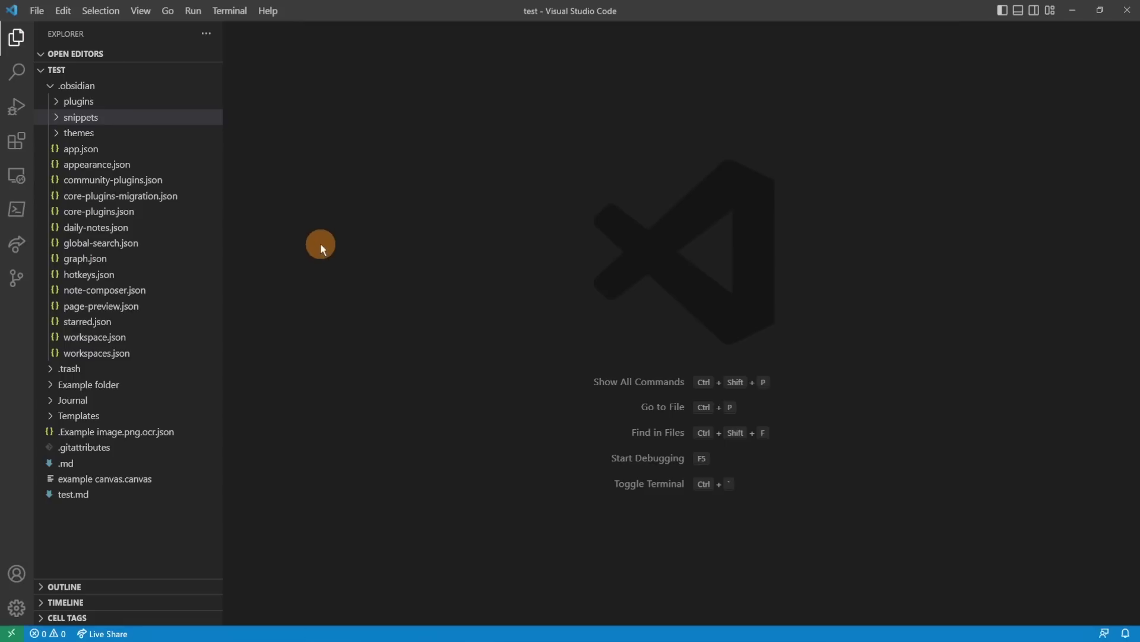
# Expand the .obsidian snippets folder in the Explorer, revealing supercharged-links-gen.css
pyautogui.click(37, 12)
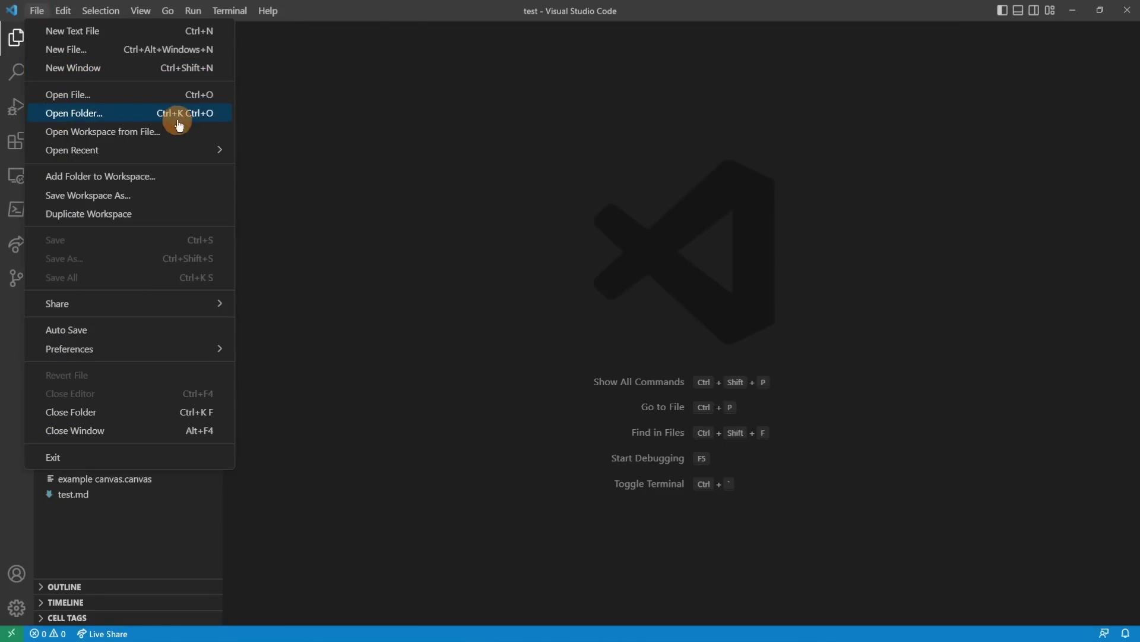
pyautogui.click(300, 126)
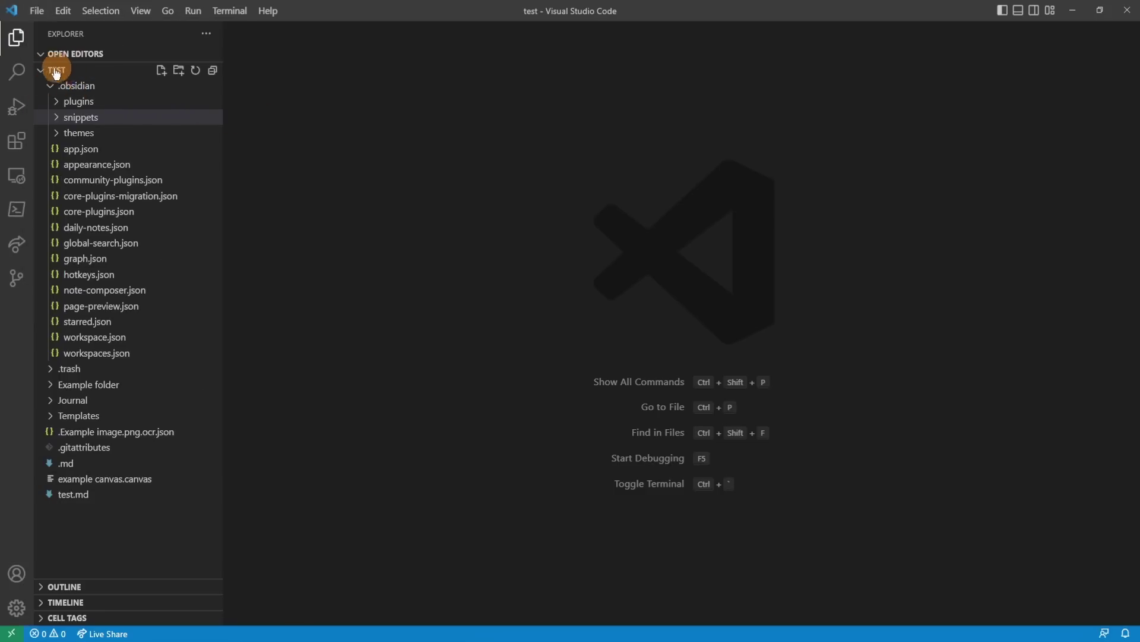
pyautogui.click(57, 121)
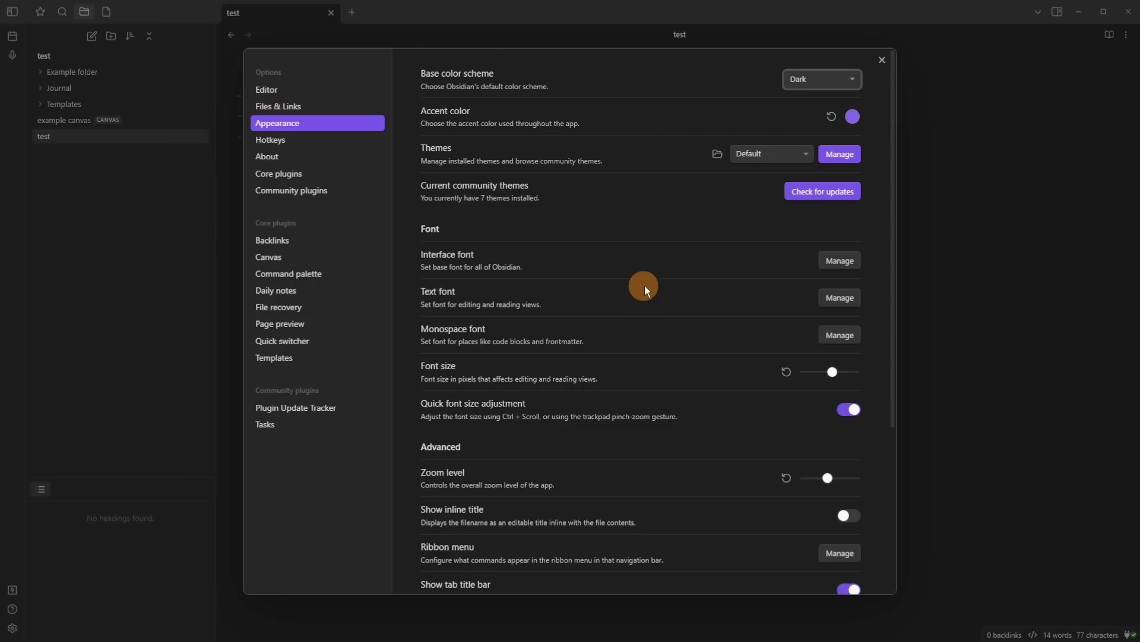
pyautogui.scroll(-4, 646, 289)
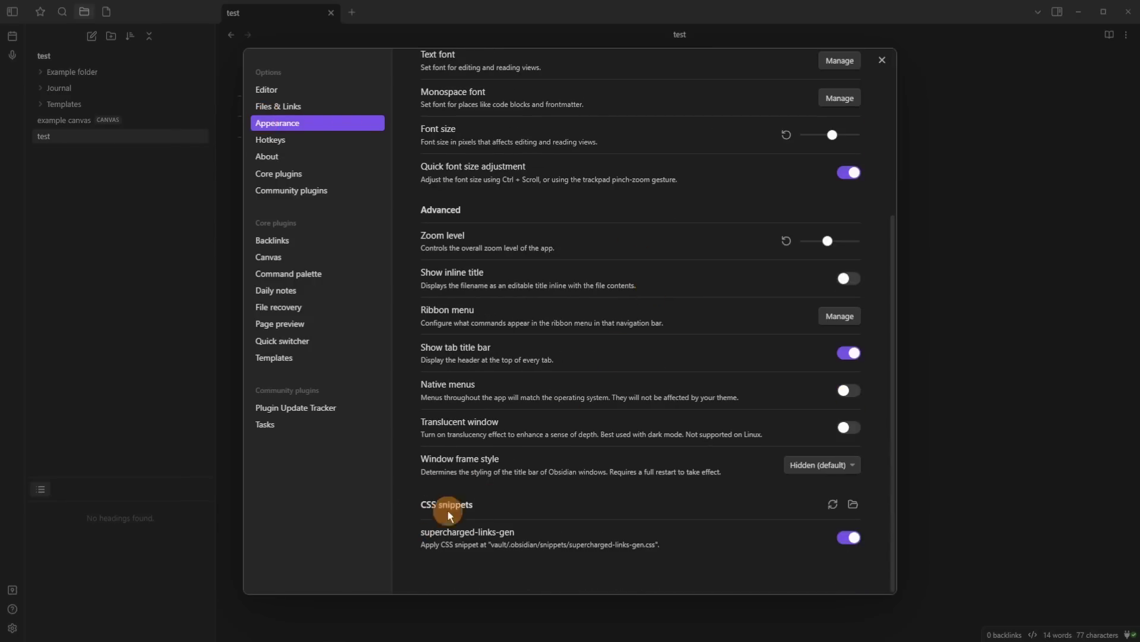
pyautogui.click(854, 503)
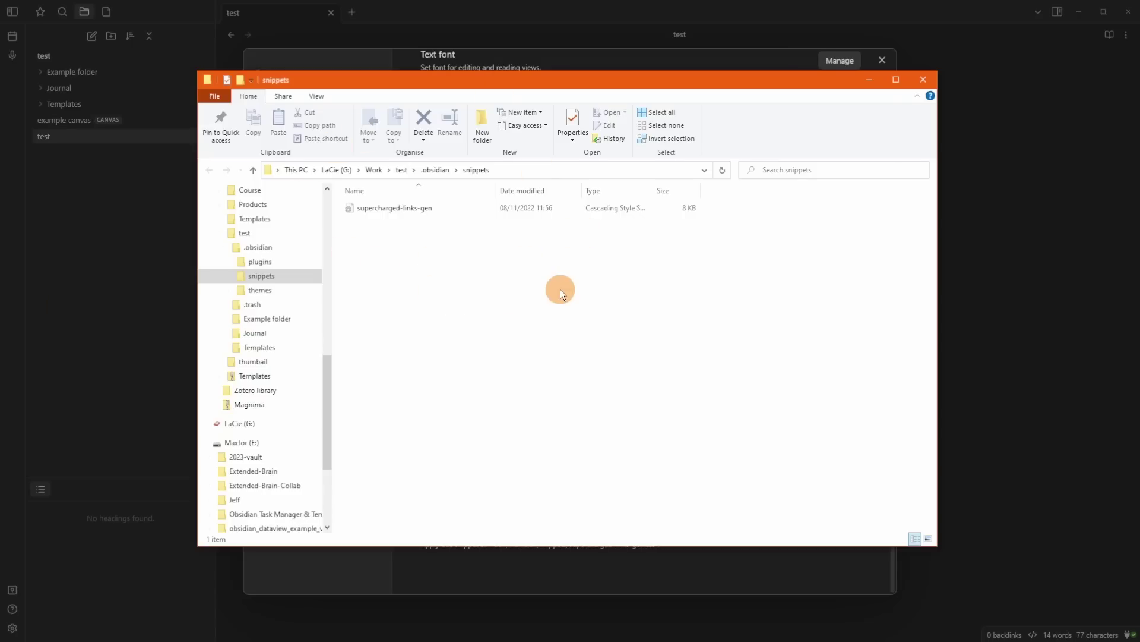
pyautogui.click(925, 78)
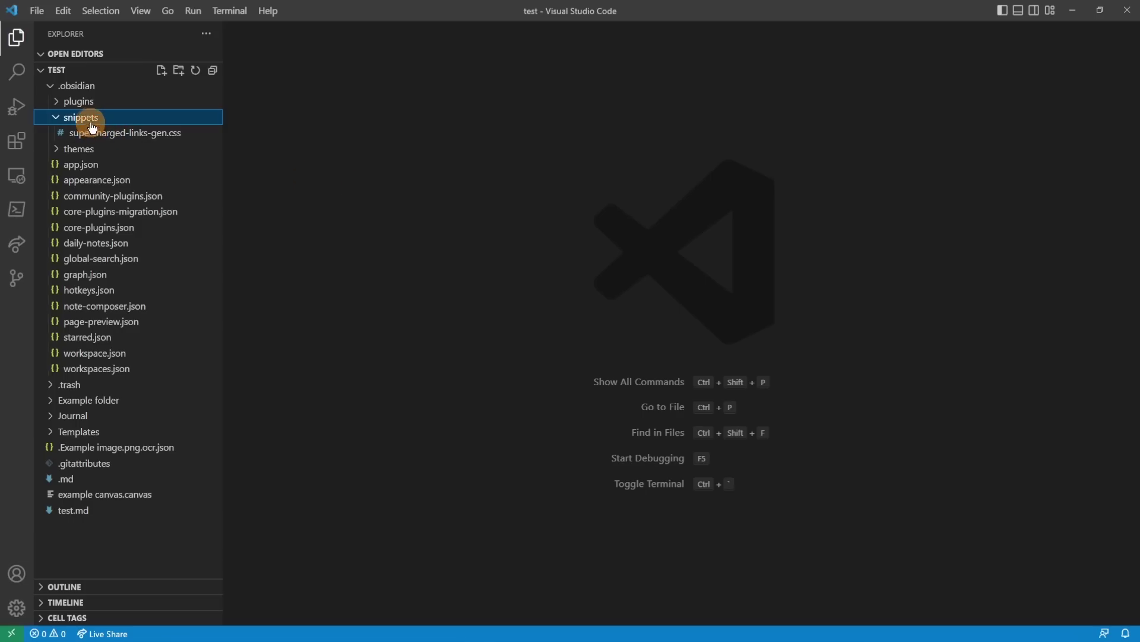
# Create a new file named checkboxes.css in the snippets folder
pyautogui.rightClick(88, 117)
pyautogui.click(113, 125)
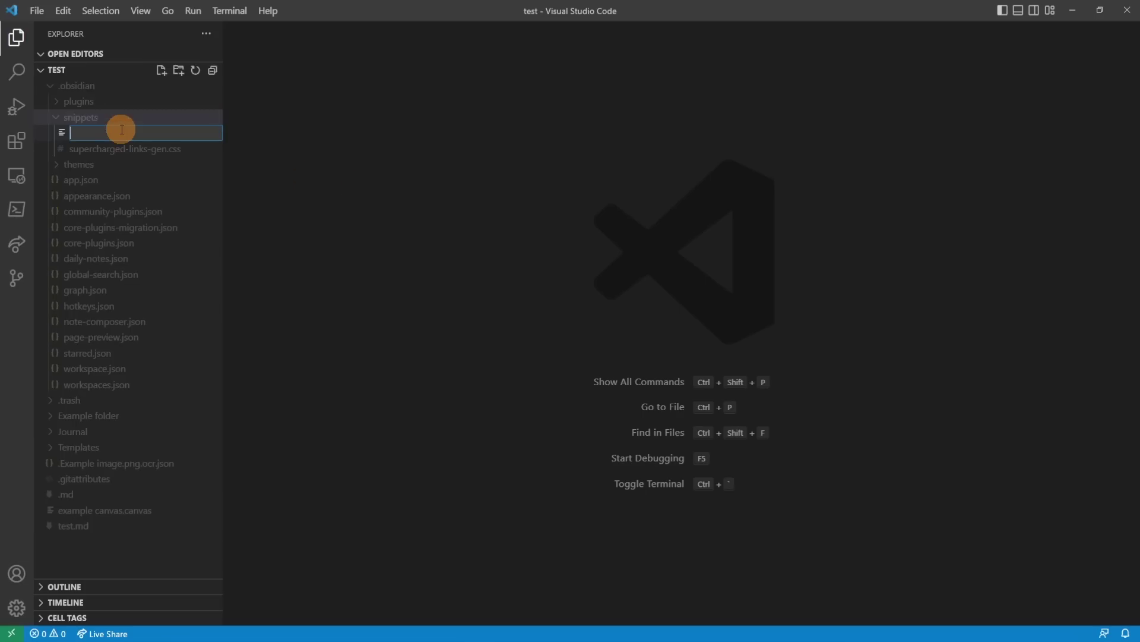
pyautogui.write('checkboxes.css')
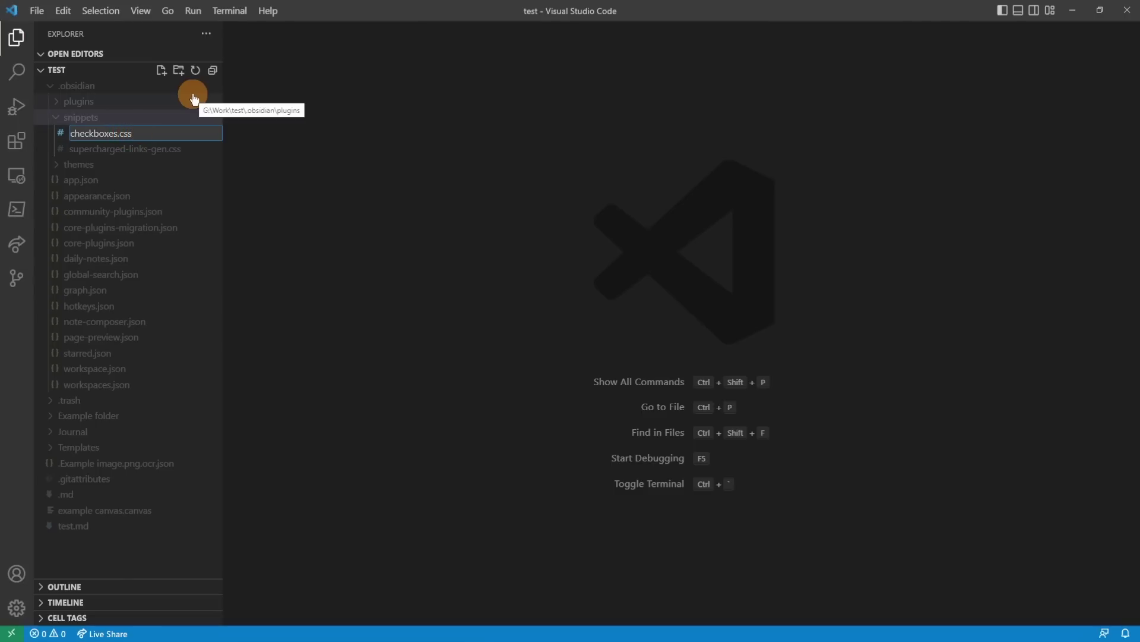
pyautogui.press('Return')
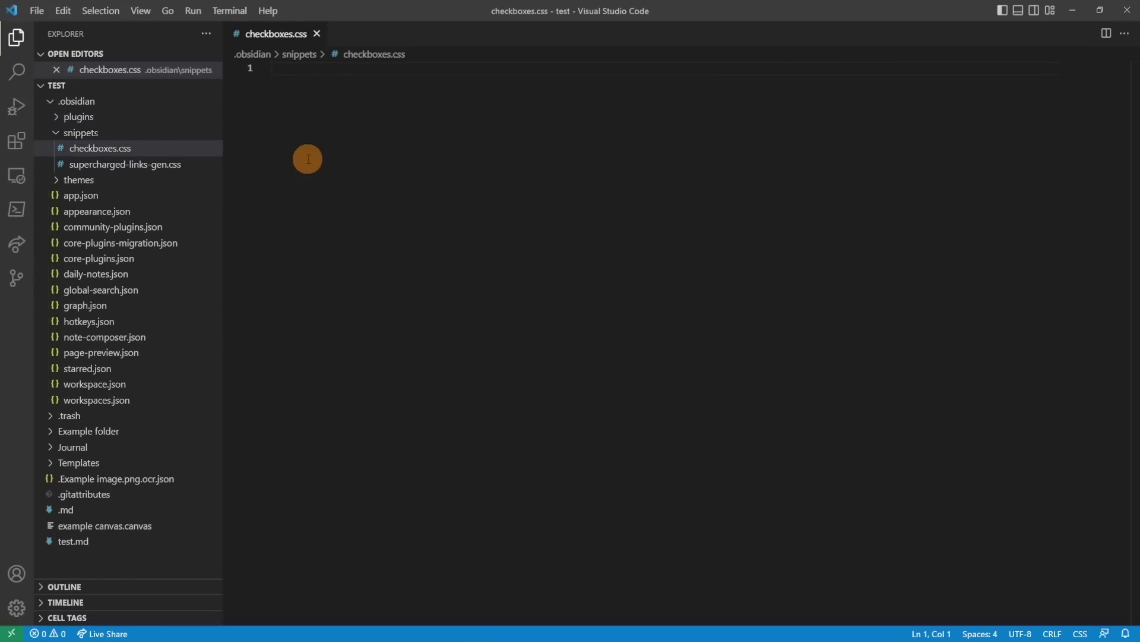
# Fill checkboxes.css with the raw Checkboxes.css contents copied from GitHub and save it
pyautogui.hotkey('alt', 'Tab')
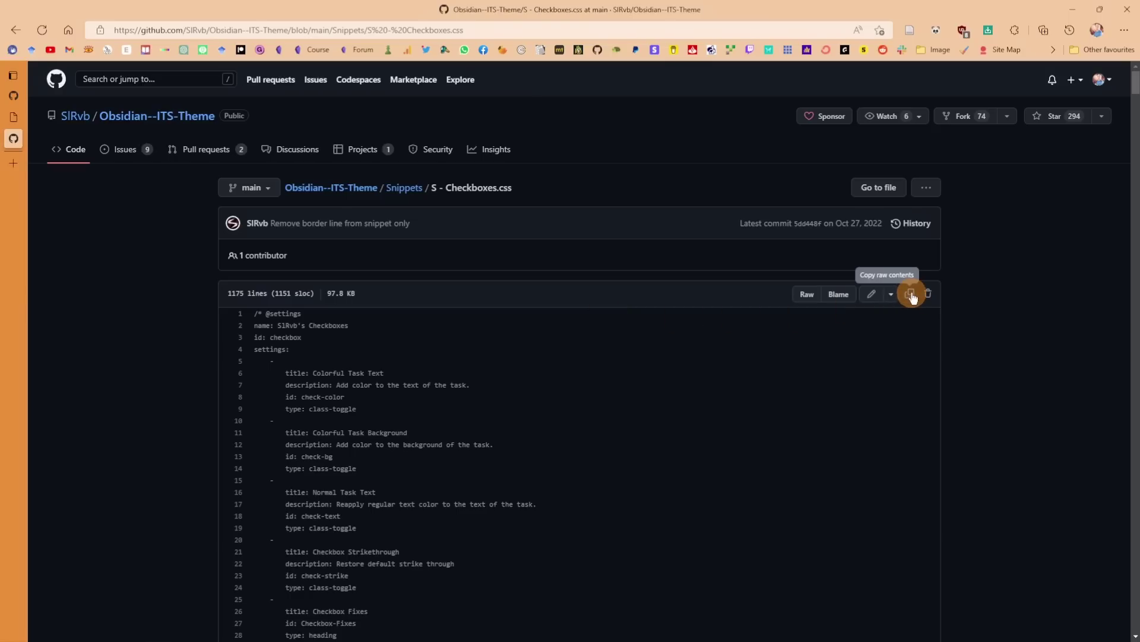
pyautogui.click(912, 294)
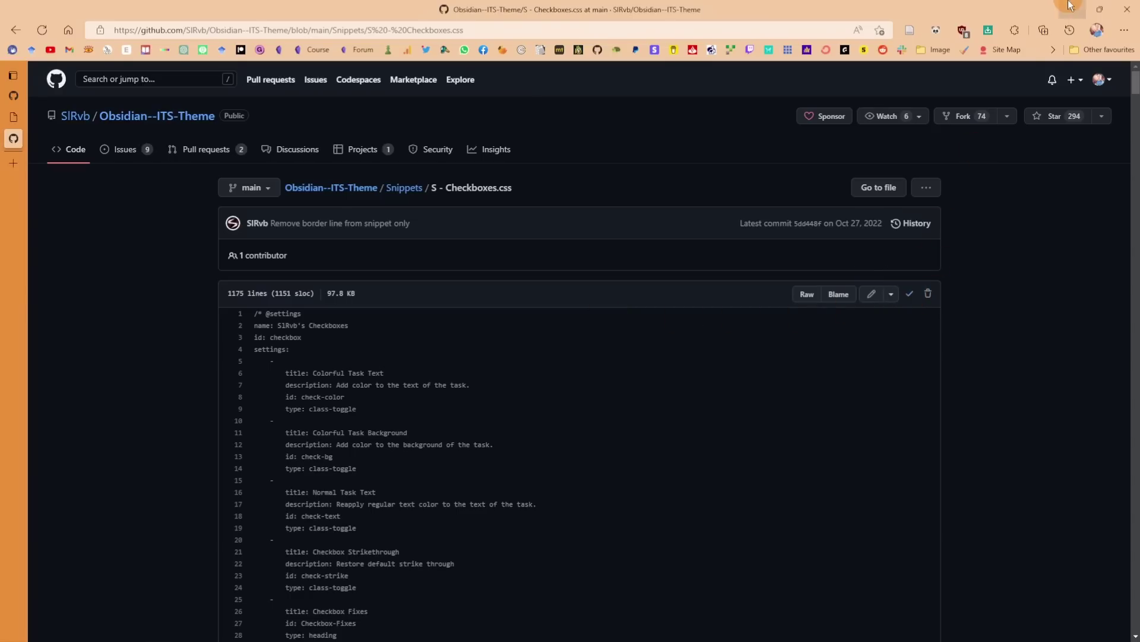
pyautogui.hotkey('alt', 'Tab')
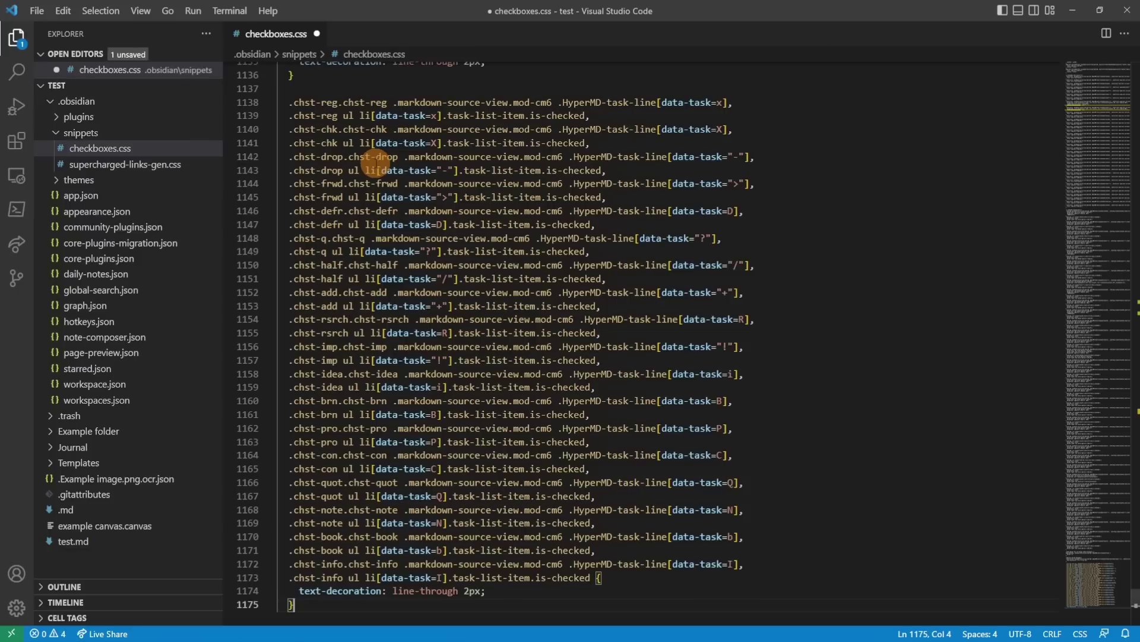
pyautogui.hotkey('ctrl', 'v')
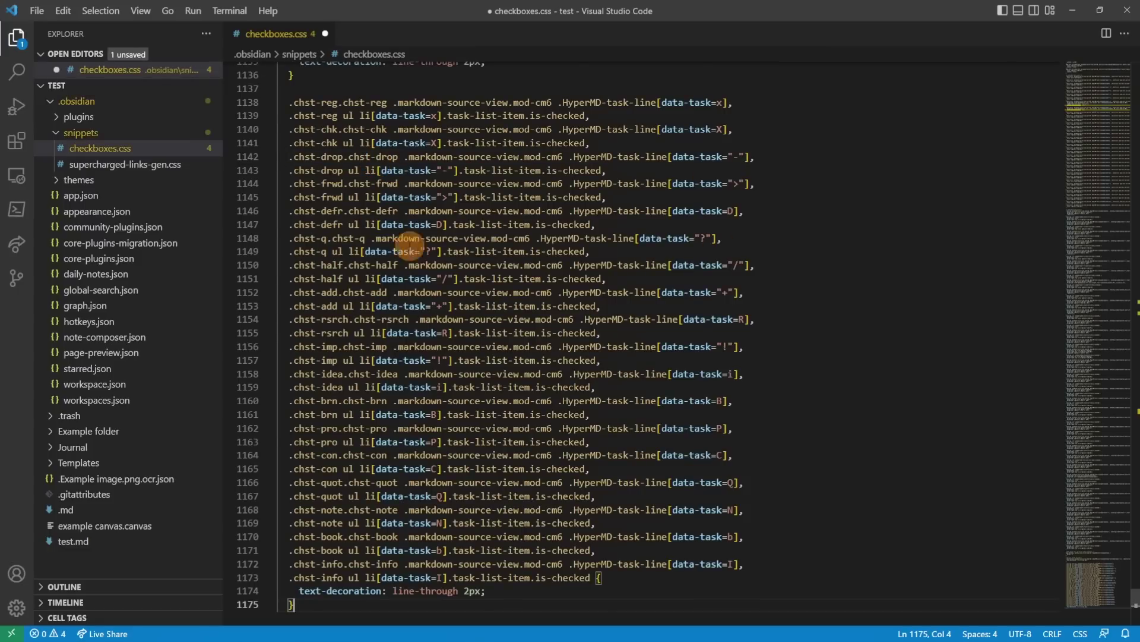
pyautogui.hotkey('ctrl', 's')
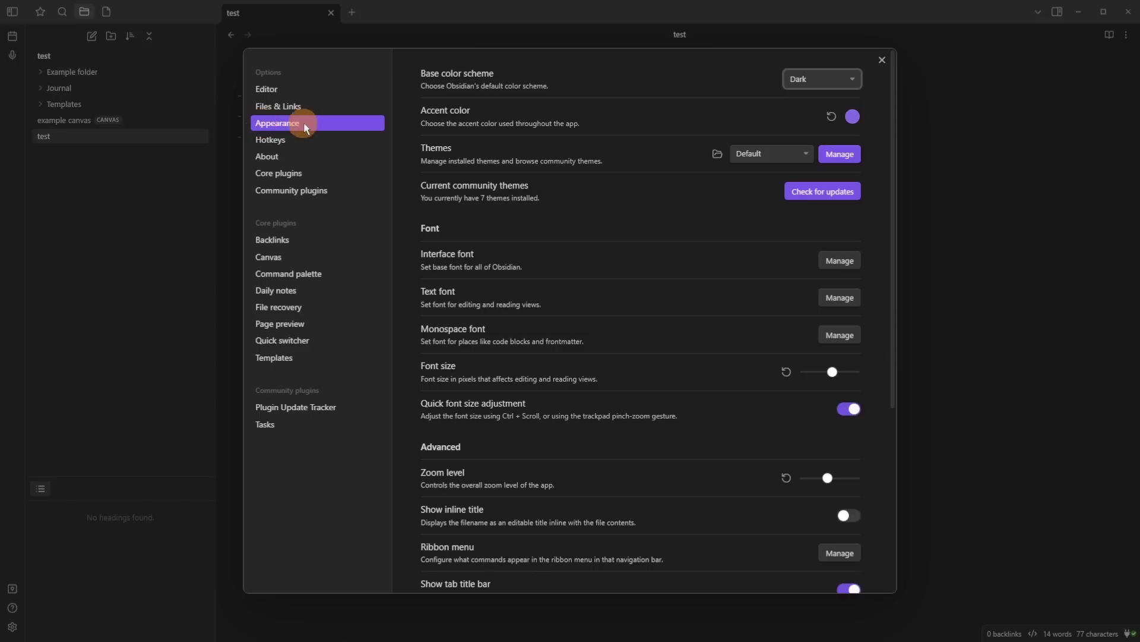
# Reload the CSS snippets list, enable the checkboxes snippet, and close Settings
pyautogui.scroll(-4, 728, 400)
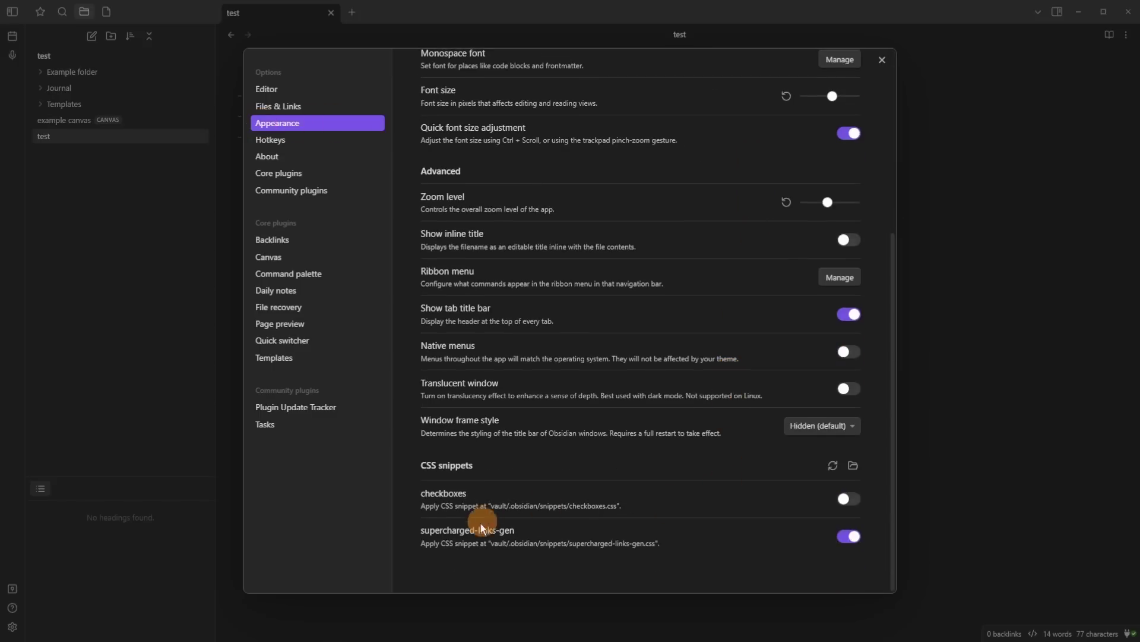
pyautogui.click(833, 466)
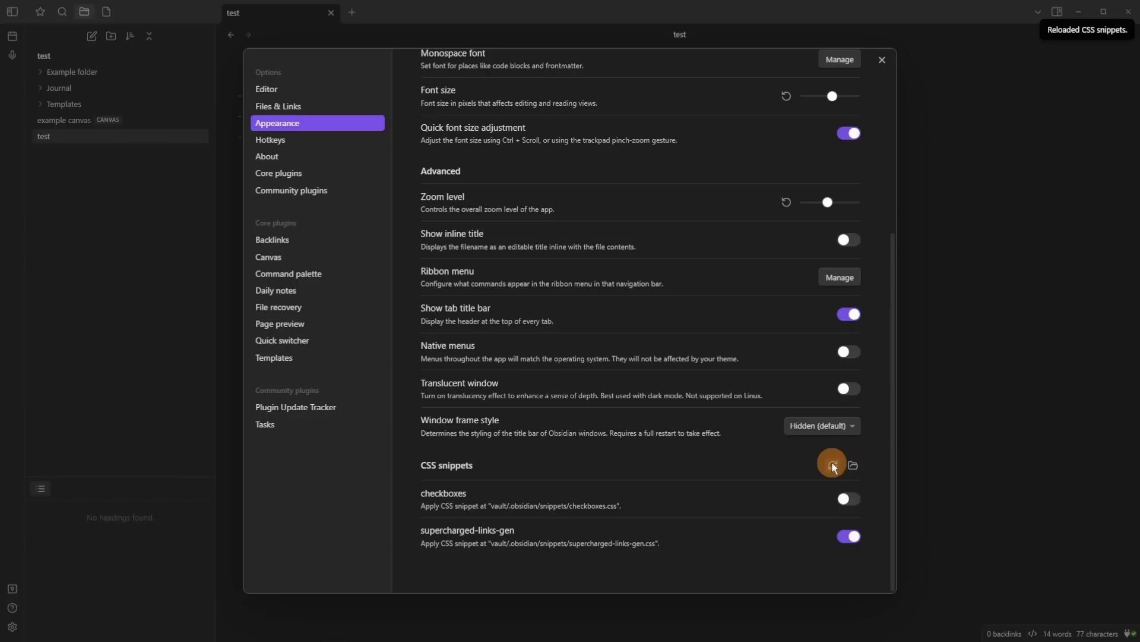
pyautogui.click(847, 500)
pyautogui.click(980, 422)
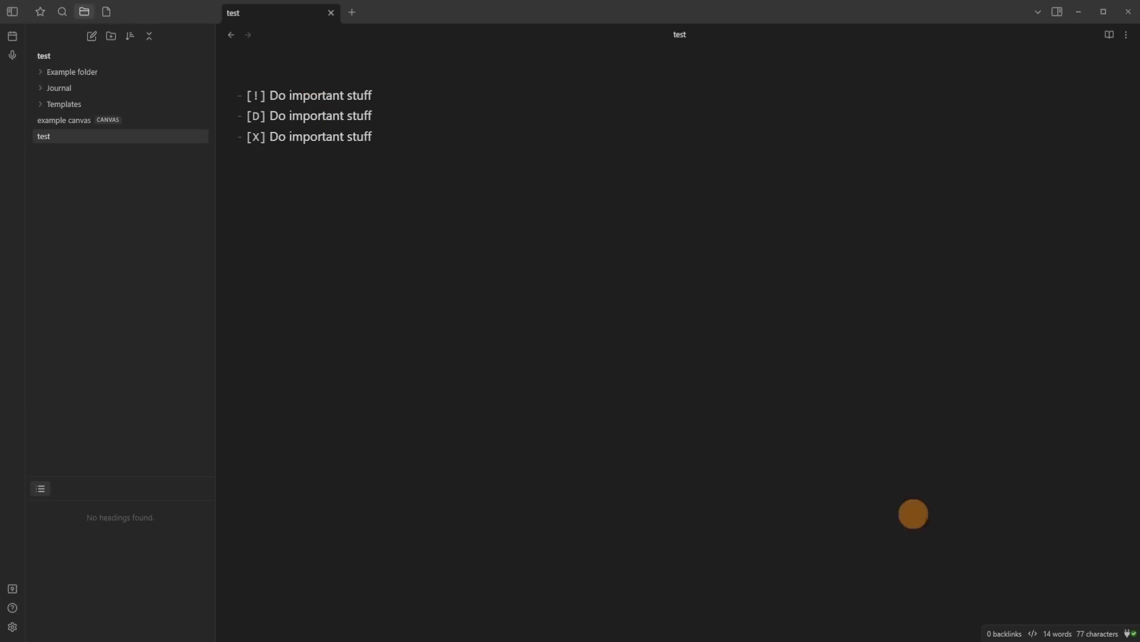
# Switch to Reading view and back to editing, then try completing and reverting the second task
pyautogui.hotkey('ctrl', 'e')
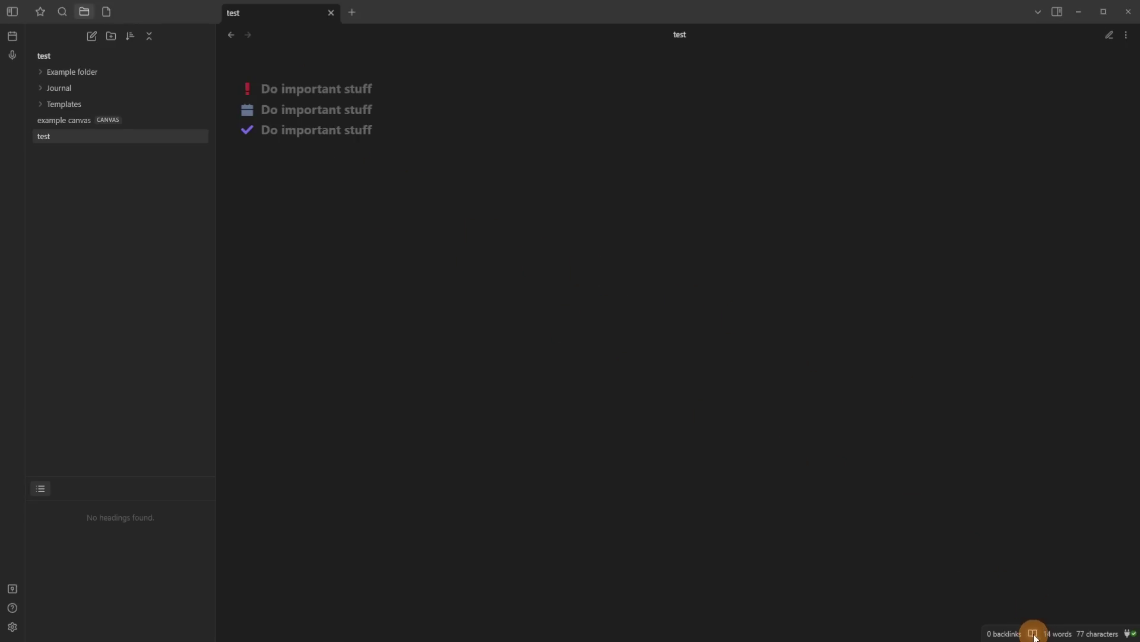
pyautogui.click(1032, 632)
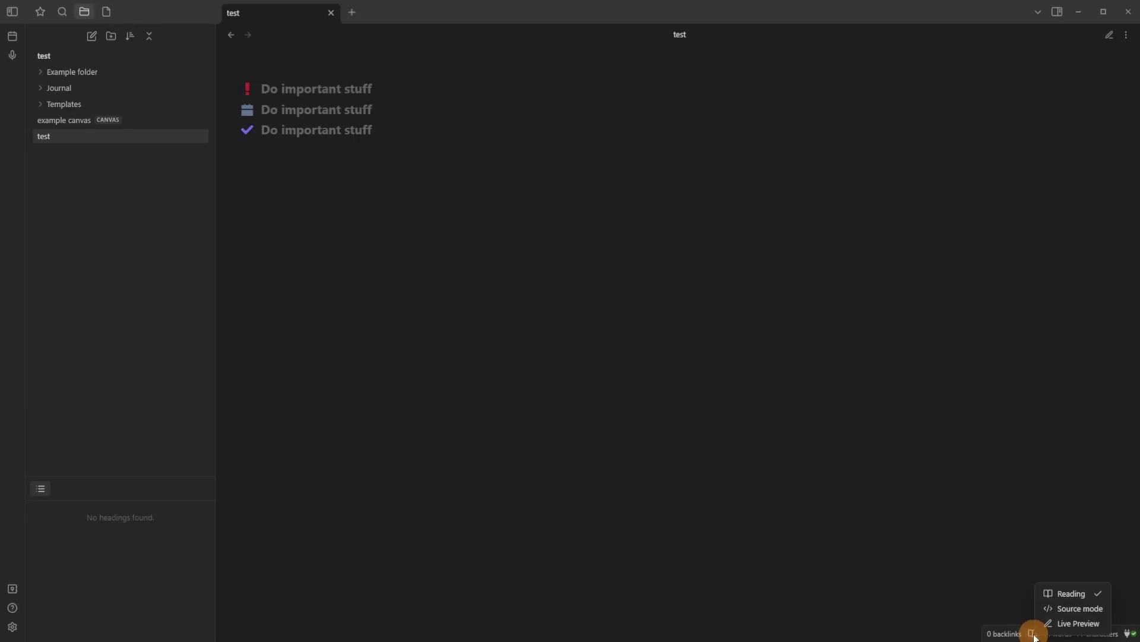
pyautogui.click(1079, 612)
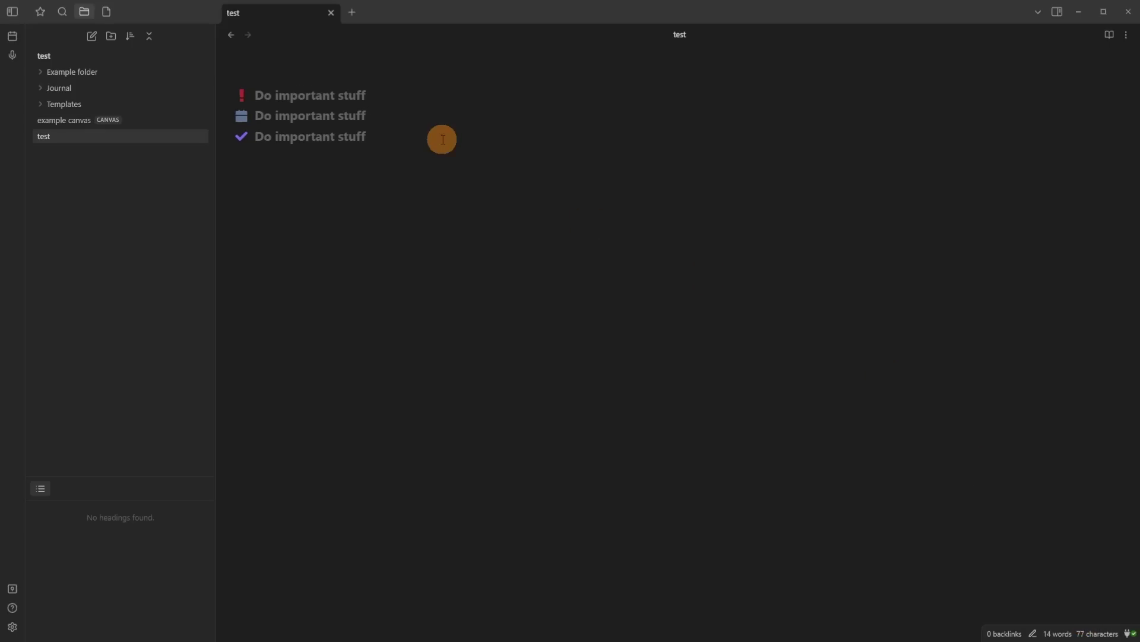
pyautogui.click(241, 115)
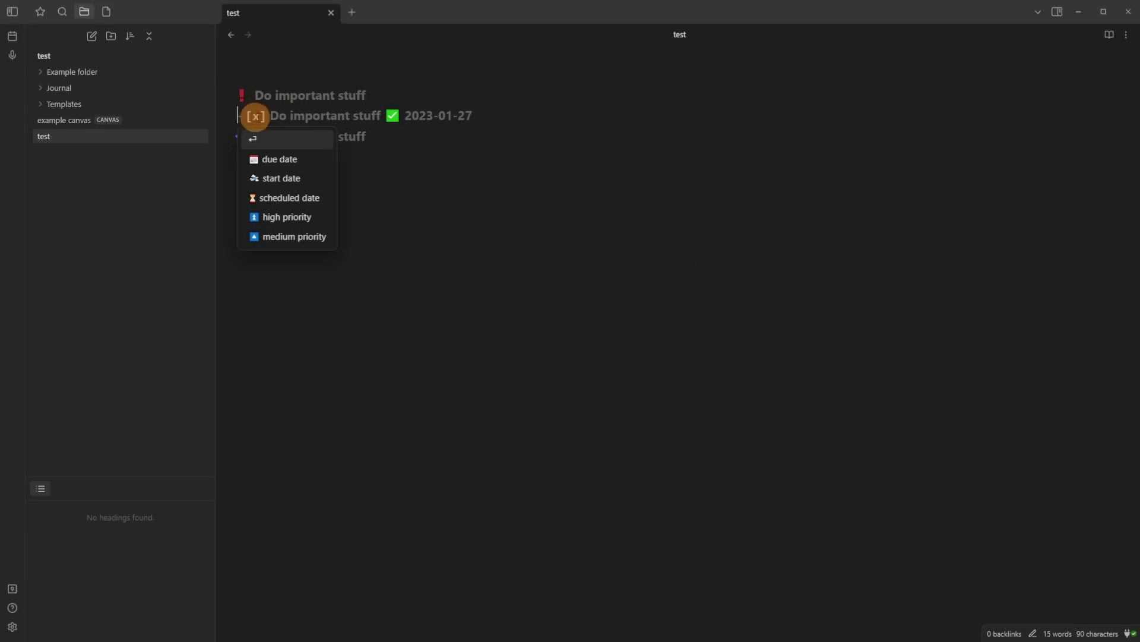
pyautogui.click(297, 95)
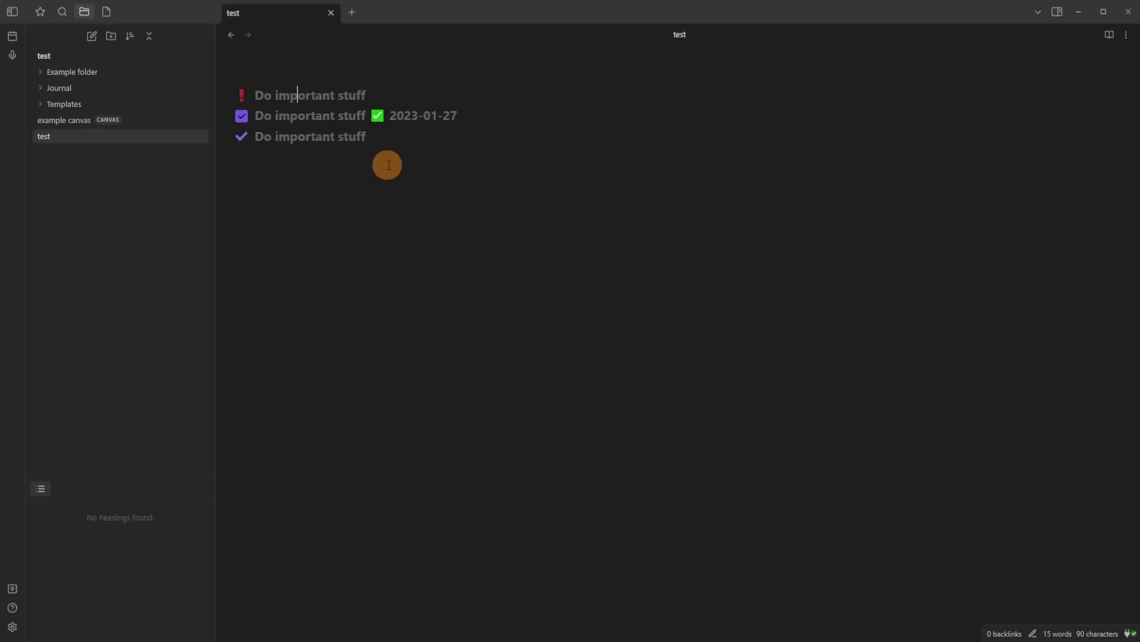
pyautogui.hotkey('ctrl', 'Return')
# Complete the third, second and first tasks via their icons, then undo all three completions
pyautogui.click(400, 135)
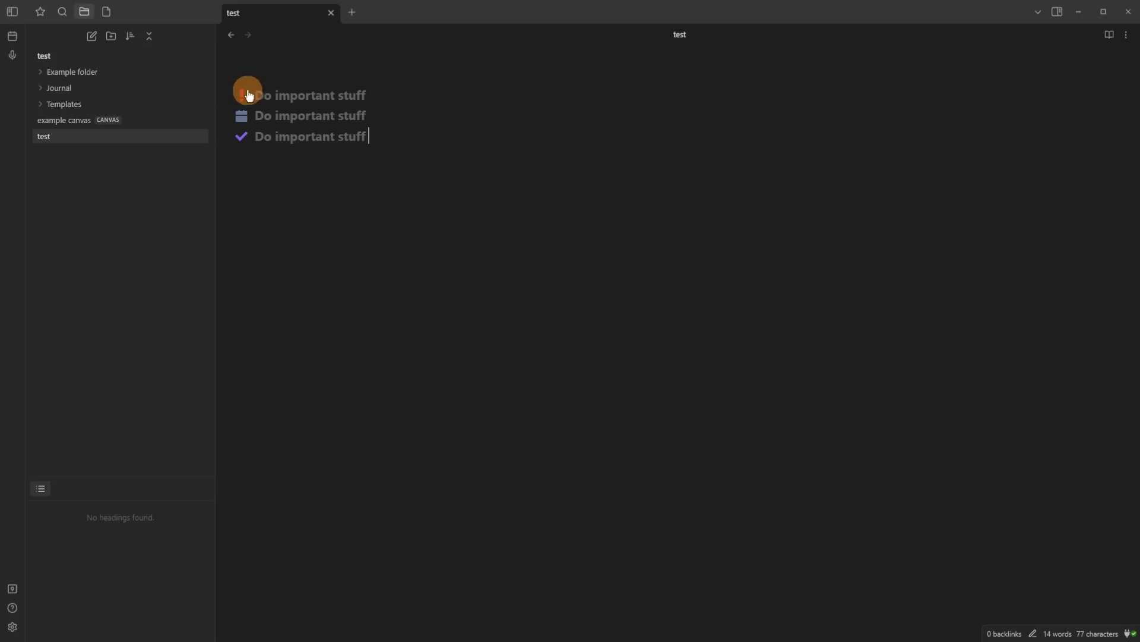
pyautogui.click(241, 136)
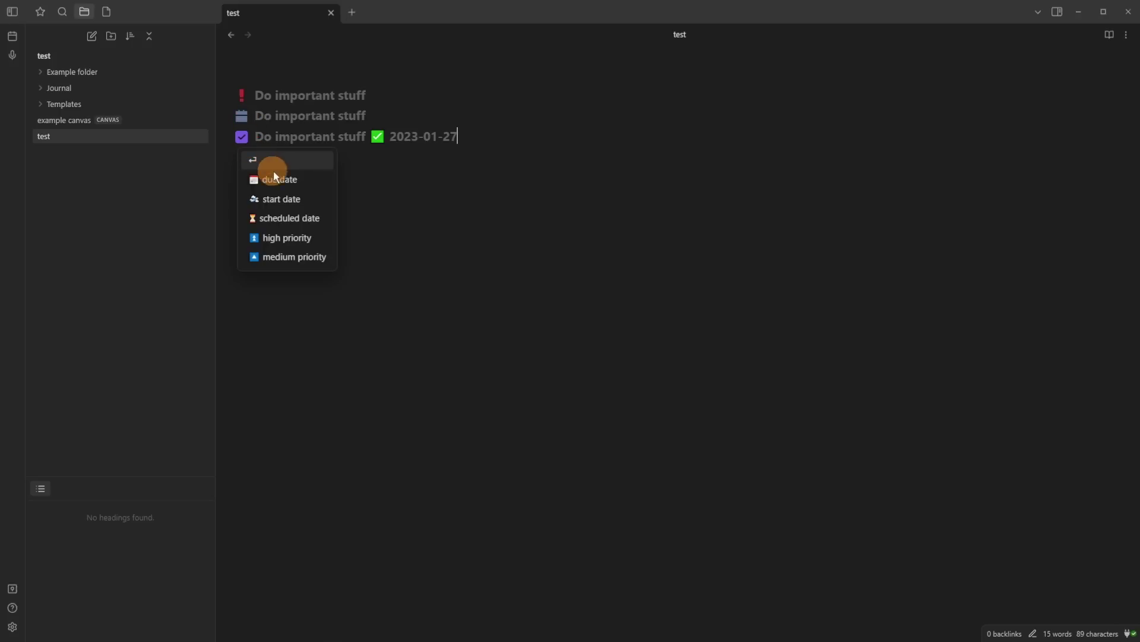
pyautogui.press('Escape')
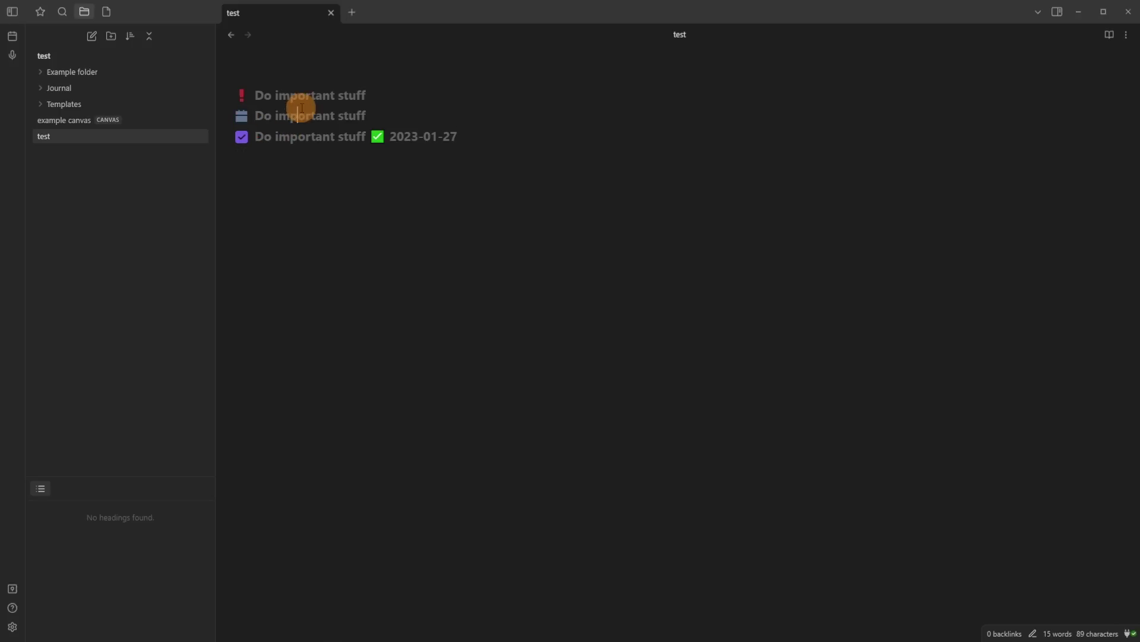
pyautogui.click(242, 116)
pyautogui.press('Escape')
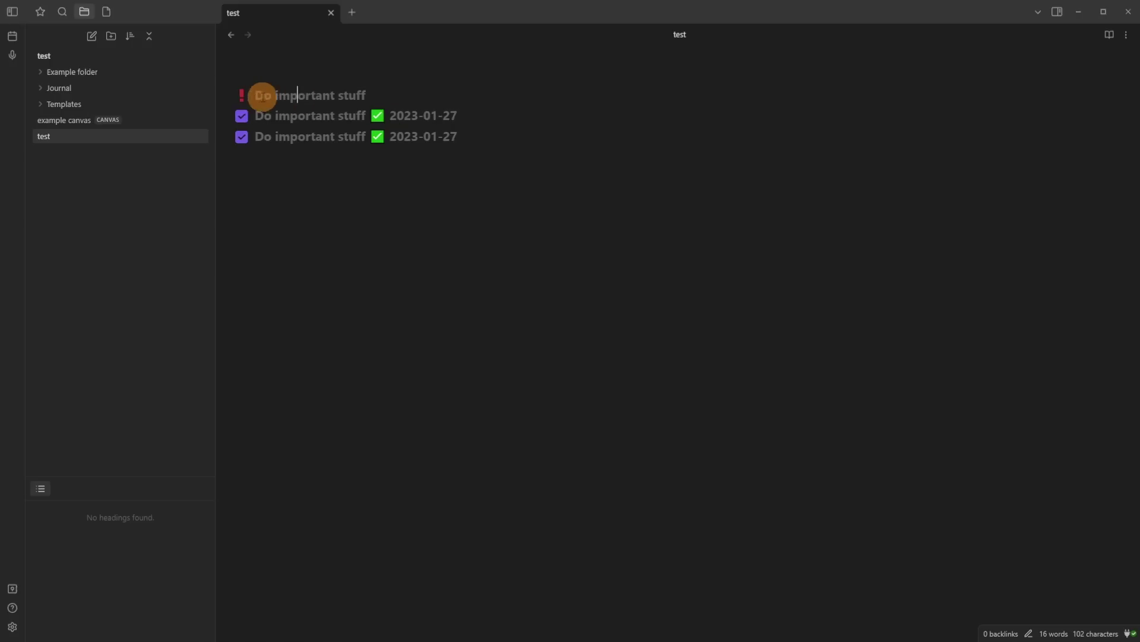
pyautogui.click(242, 95)
pyautogui.press('Escape')
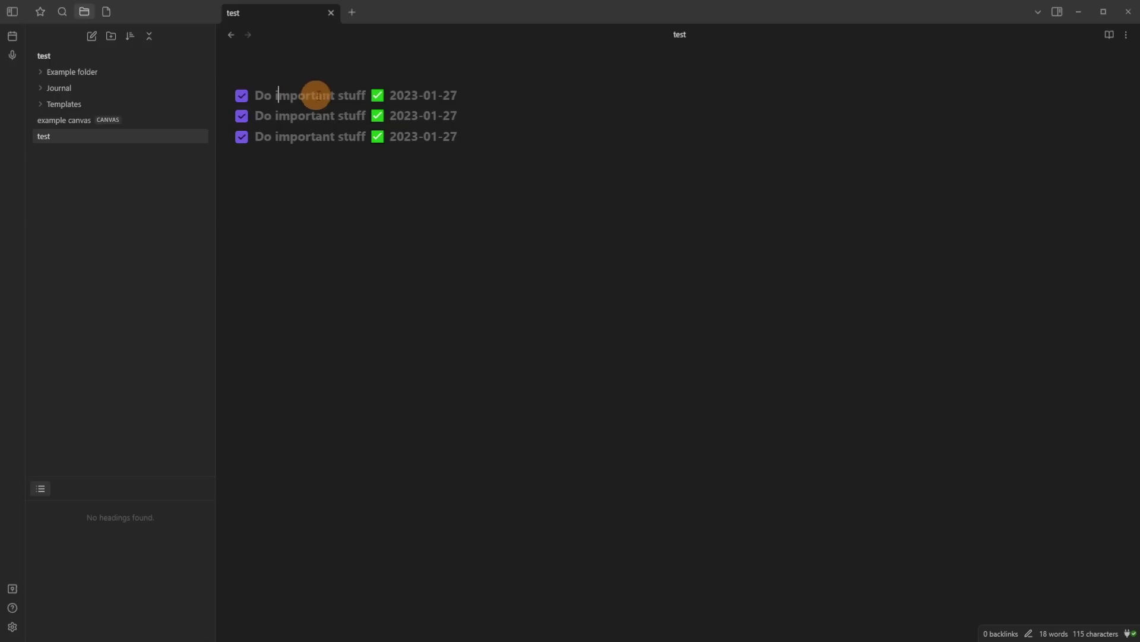
pyautogui.hotkey('ctrl', 'z')
pyautogui.hotkey('ctrl', 'z')
pyautogui.hotkey('ctrl', 'z')
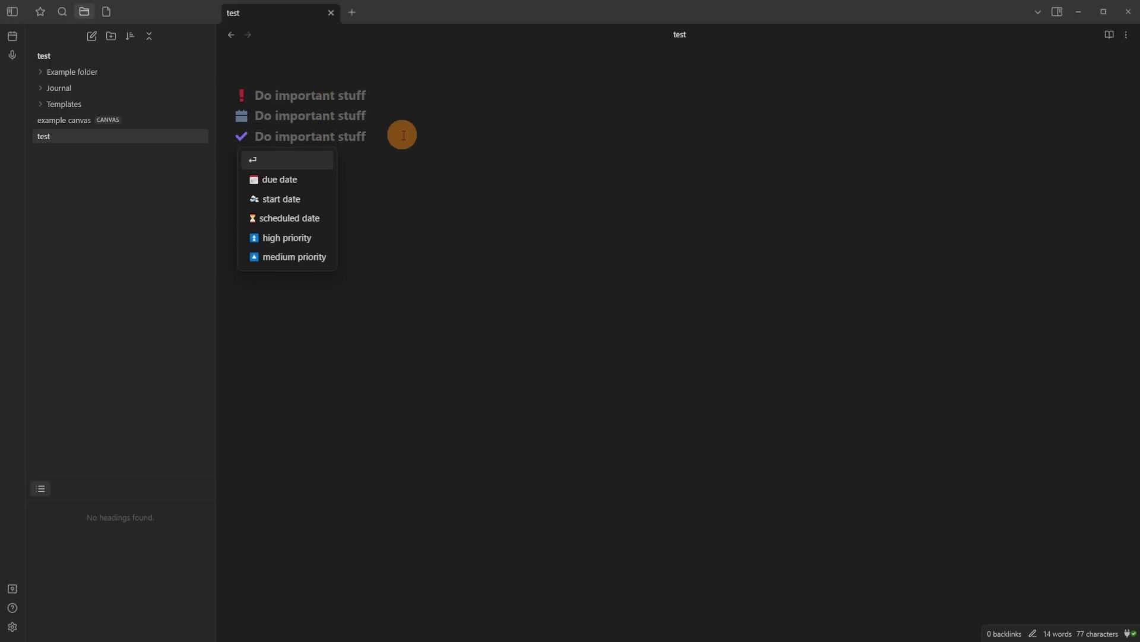
pyautogui.press('Escape')
# Open the task editor and review its Status options: Todo, Done, In Progress, Cancelled, Unknown
pyautogui.hotkey('ctrl', 'p')
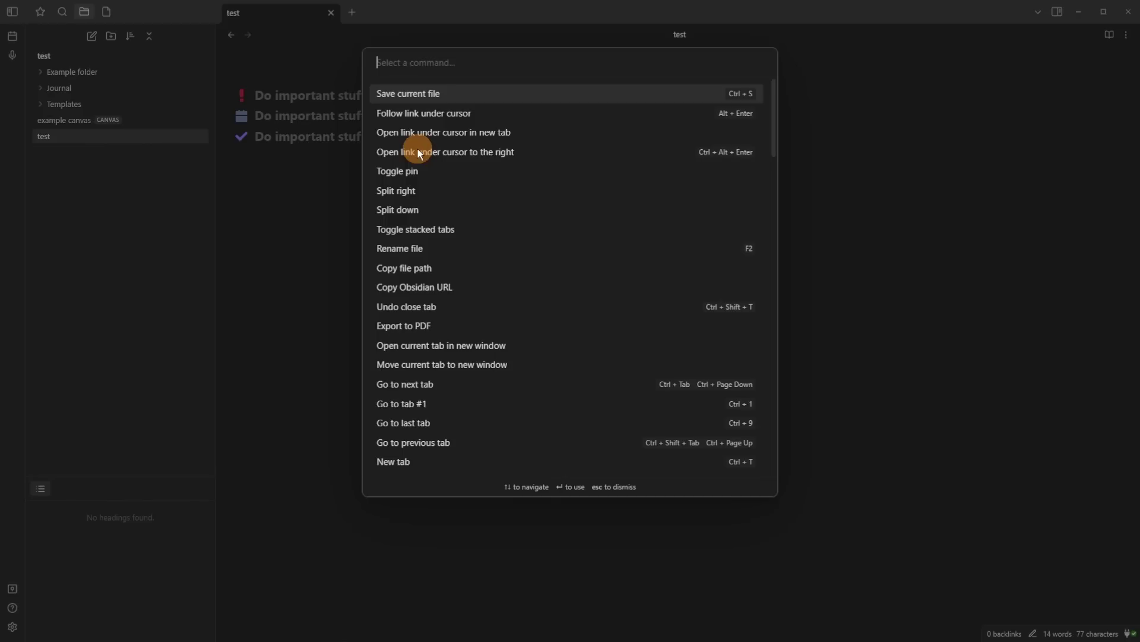
pyautogui.write('edit')
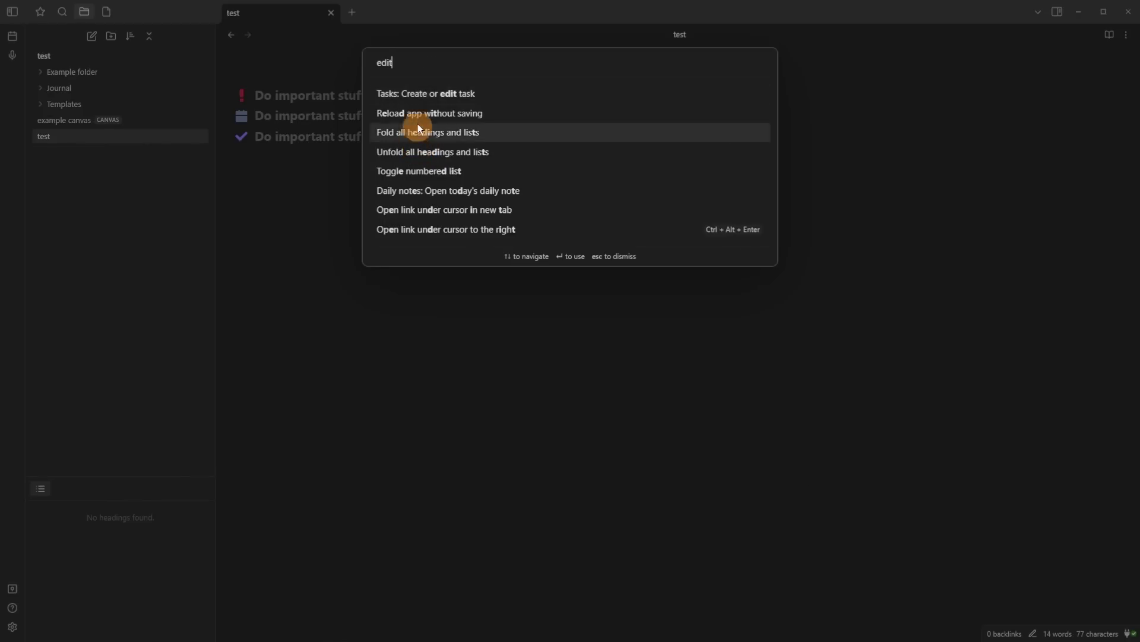
pyautogui.click(482, 95)
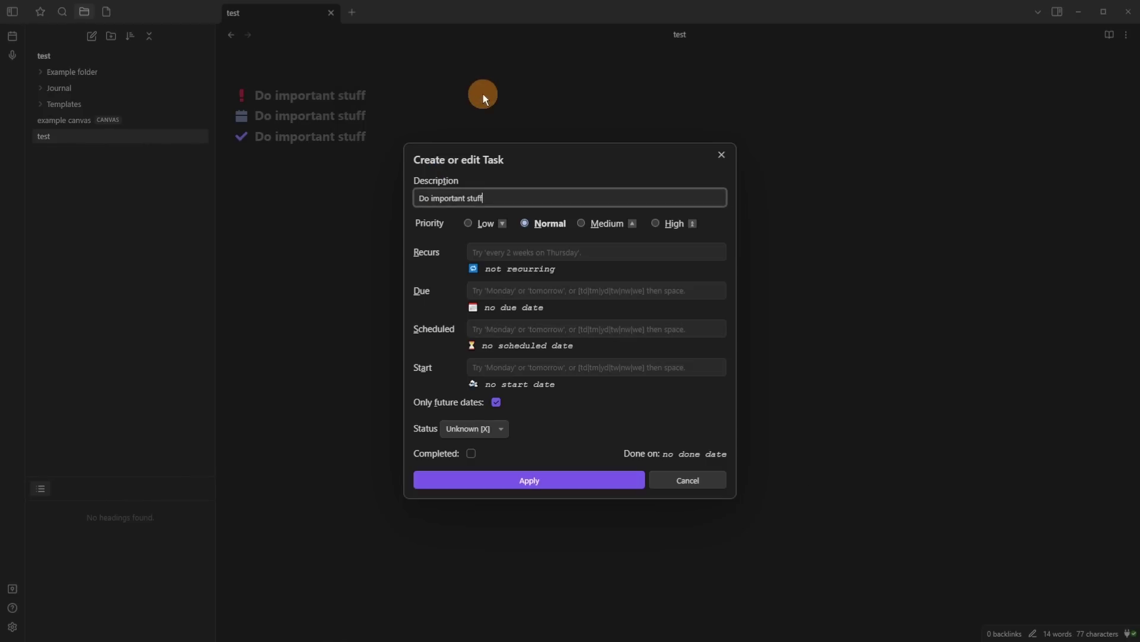
pyautogui.click(487, 427)
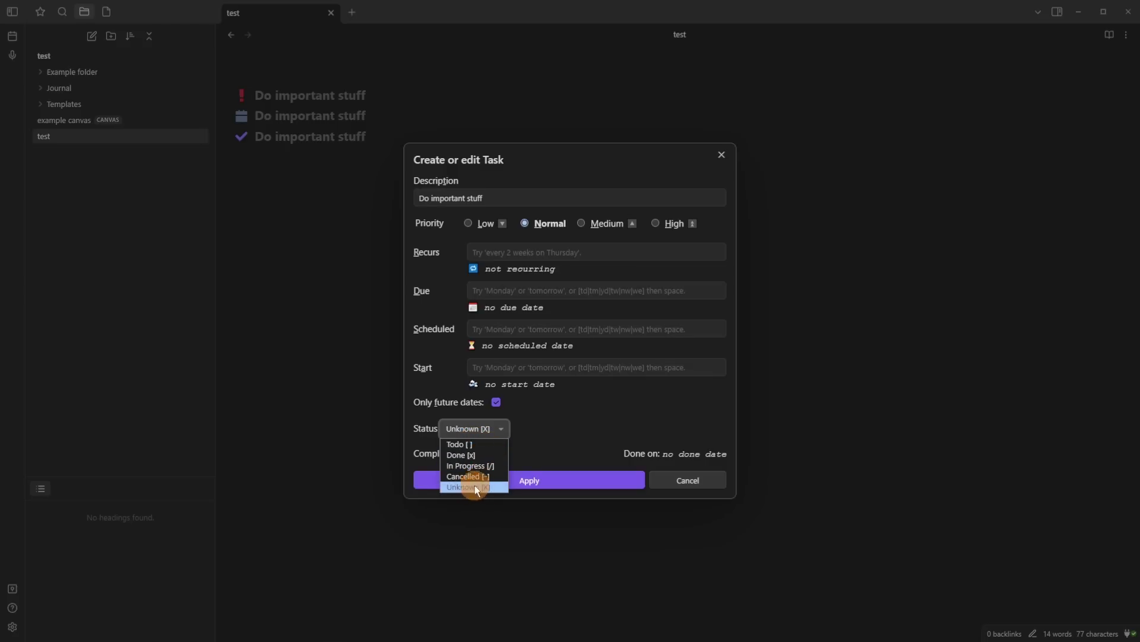
pyautogui.click(544, 420)
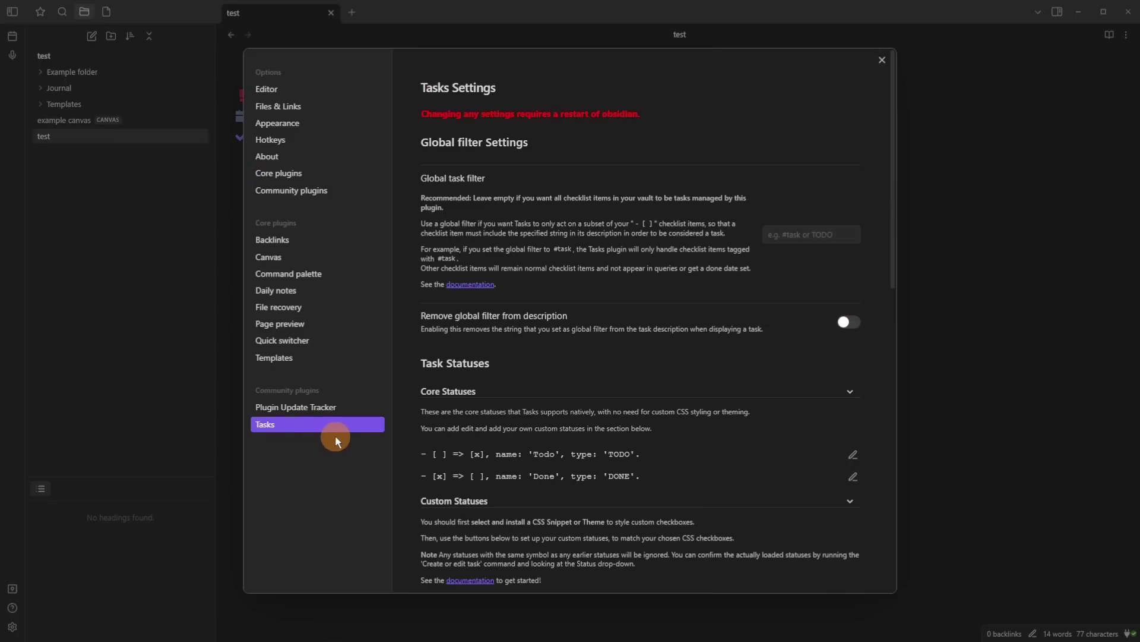
# Add all Minimal Theme status types as custom statuses, confirm the theme in Appearance, and close settings
pyautogui.scroll(-4, 619, 360)
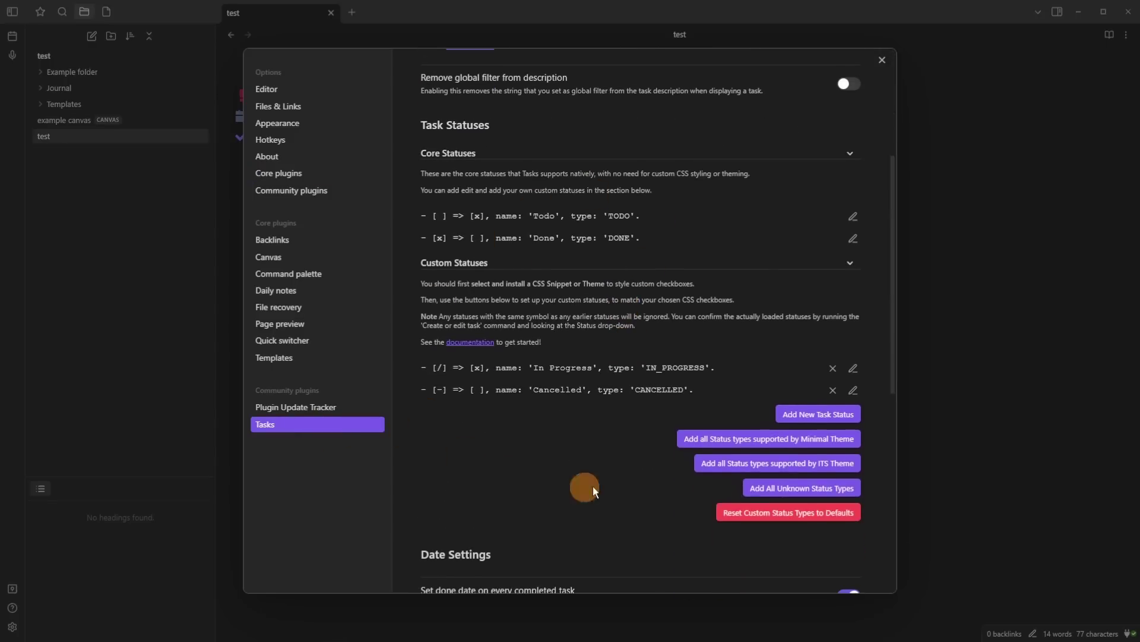
pyautogui.click(810, 439)
pyautogui.scroll(-3, 606, 347)
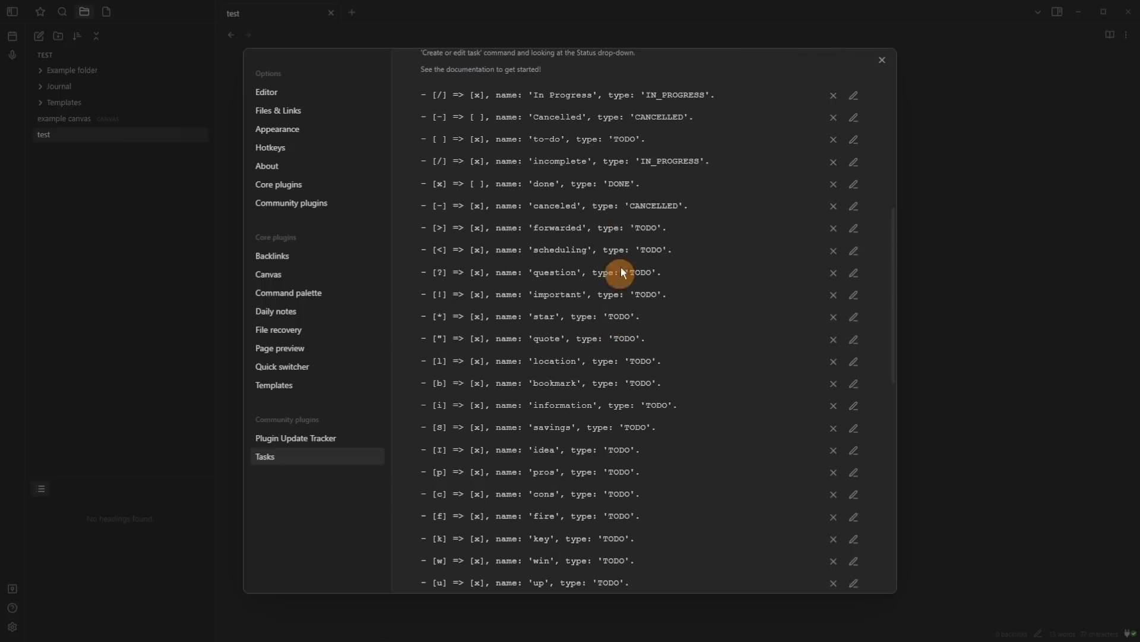
pyautogui.scroll(-5, 653, 297)
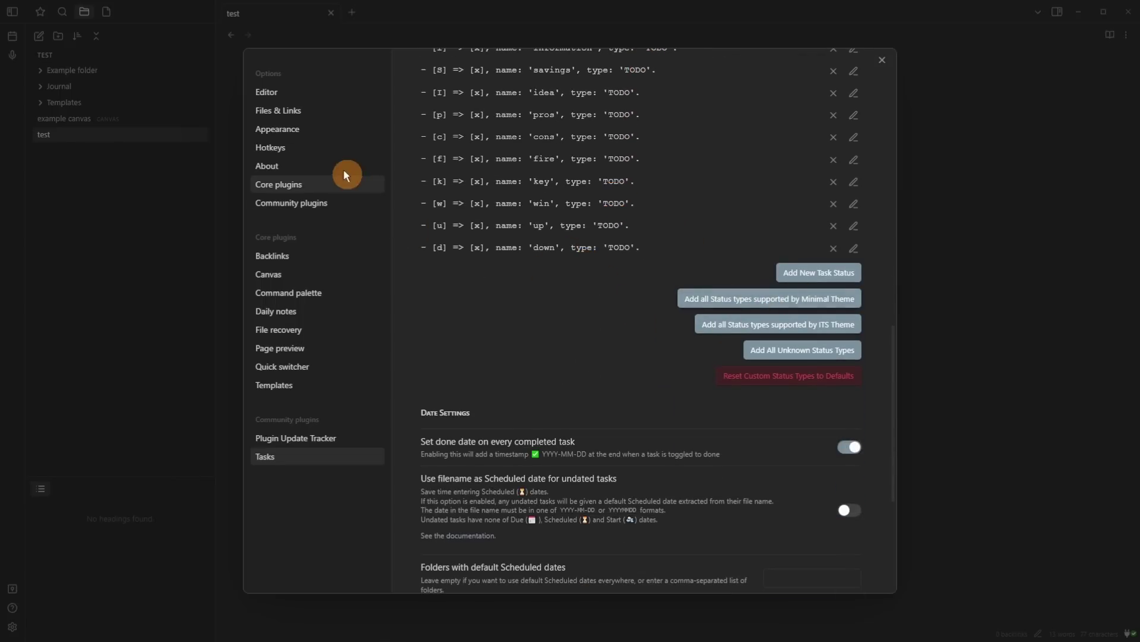
pyautogui.click(312, 129)
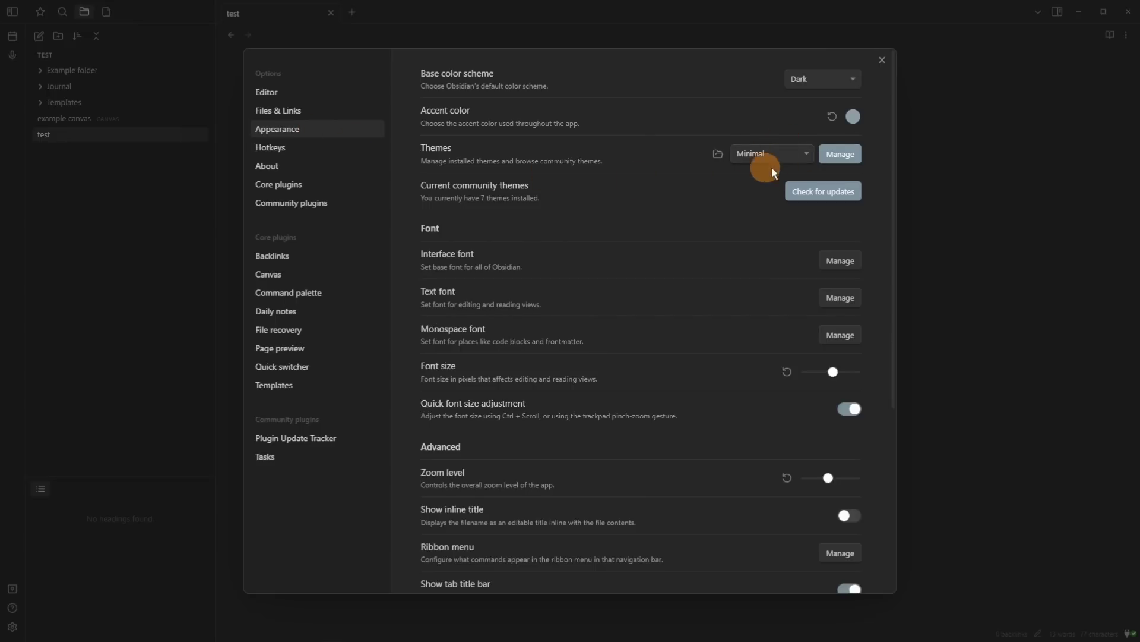
pyautogui.click(971, 172)
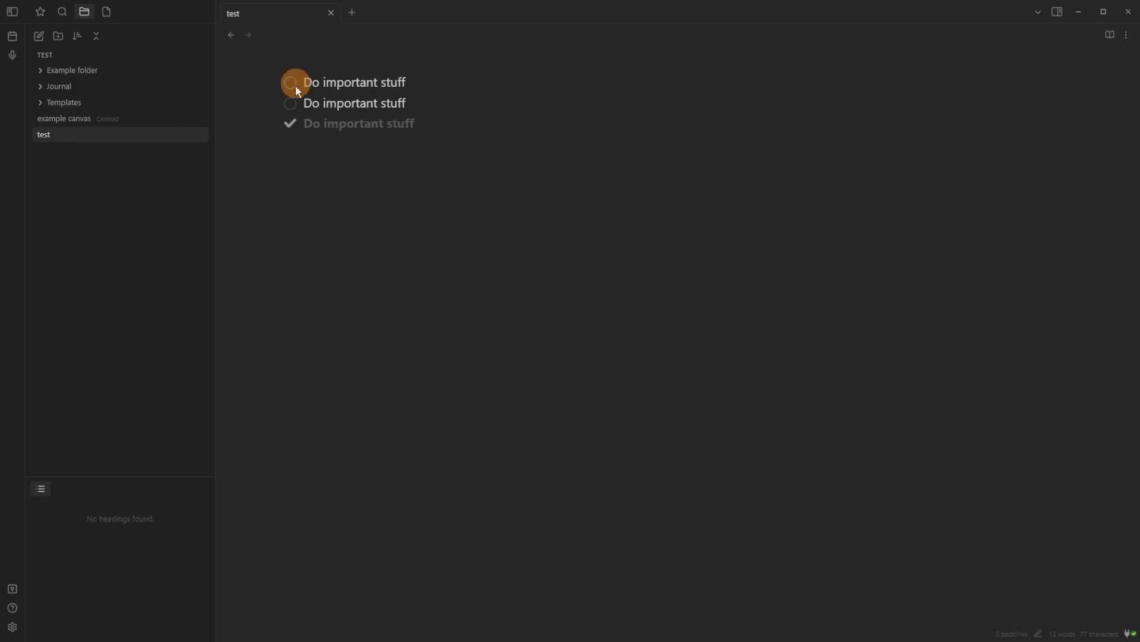
# Set the first task's status to information [i] with the task editor
pyautogui.click(431, 84)
pyautogui.hotkey('ctrl', 'p')
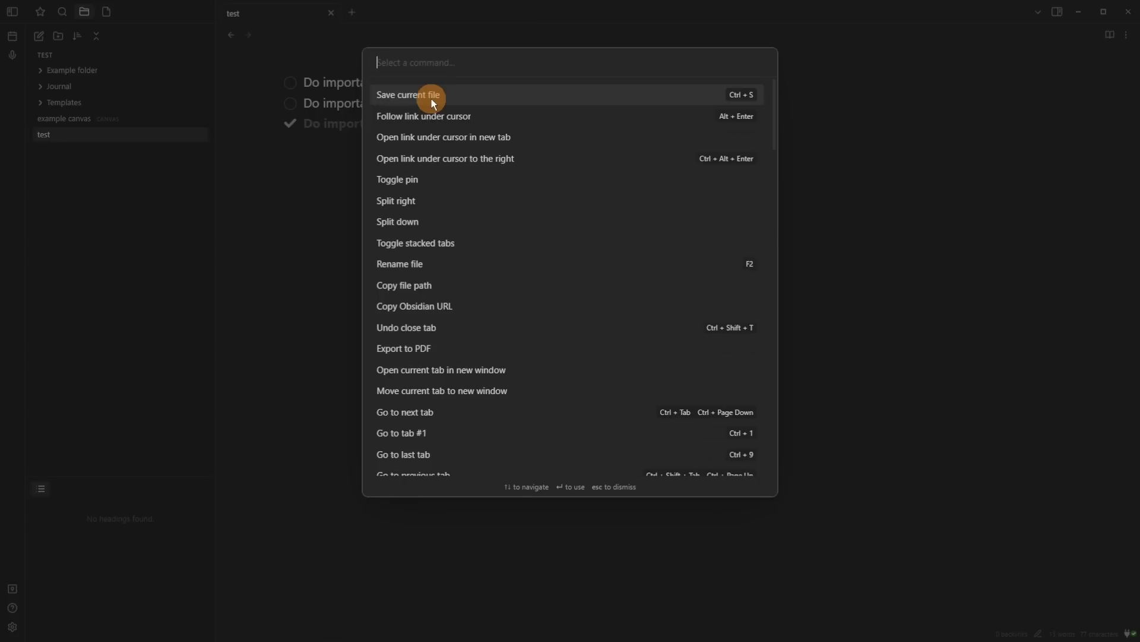
pyautogui.write('ed')
pyautogui.click(432, 99)
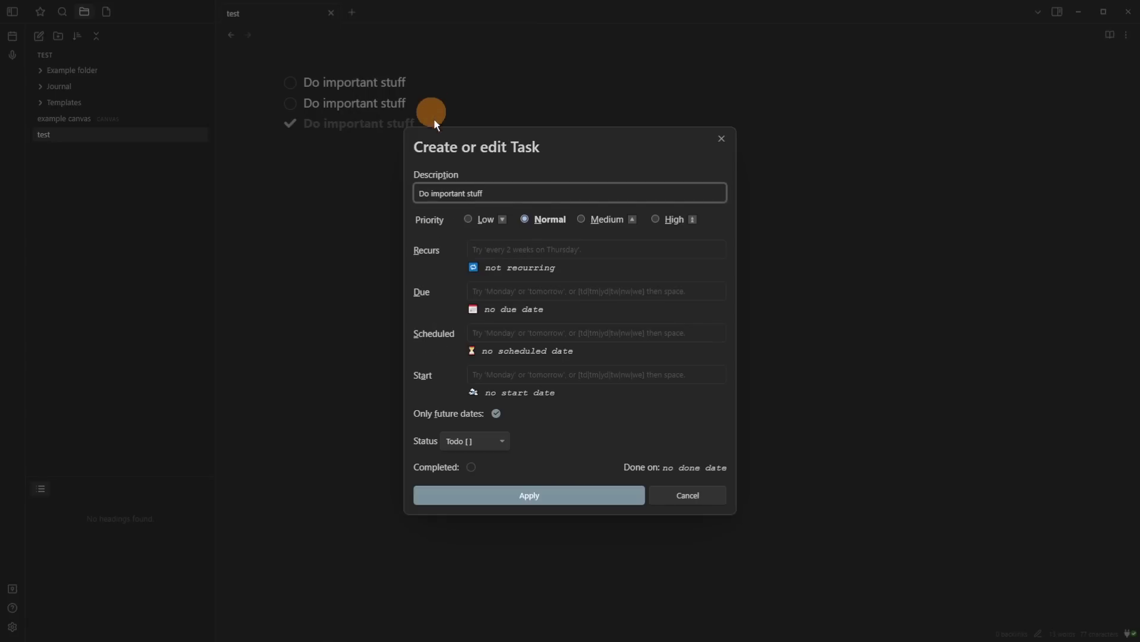
pyautogui.click(476, 441)
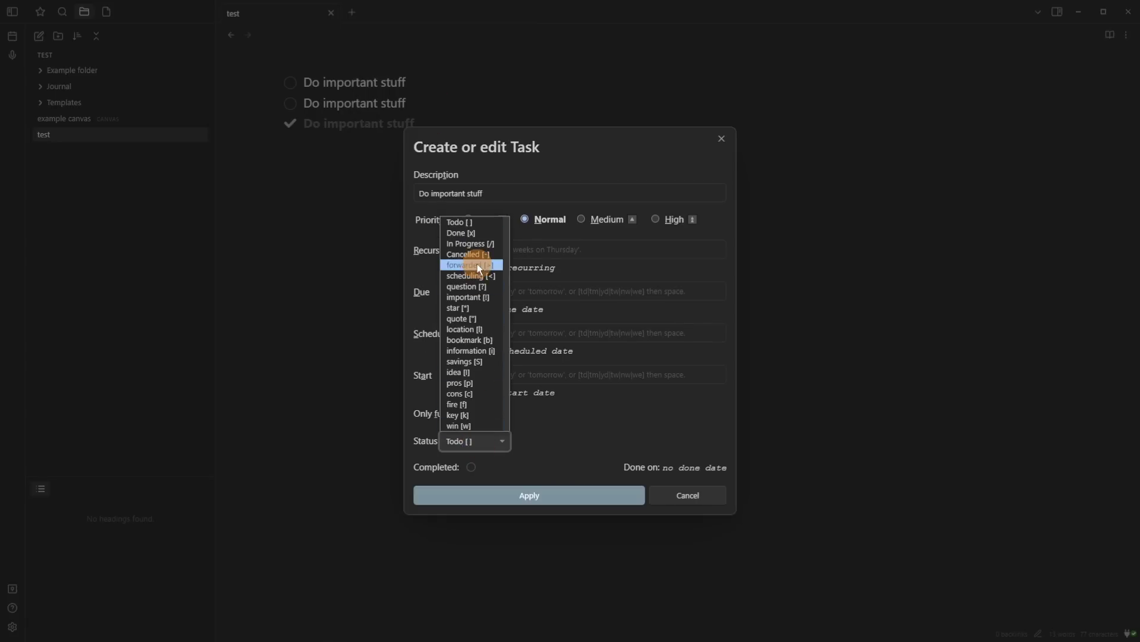
pyautogui.click(475, 350)
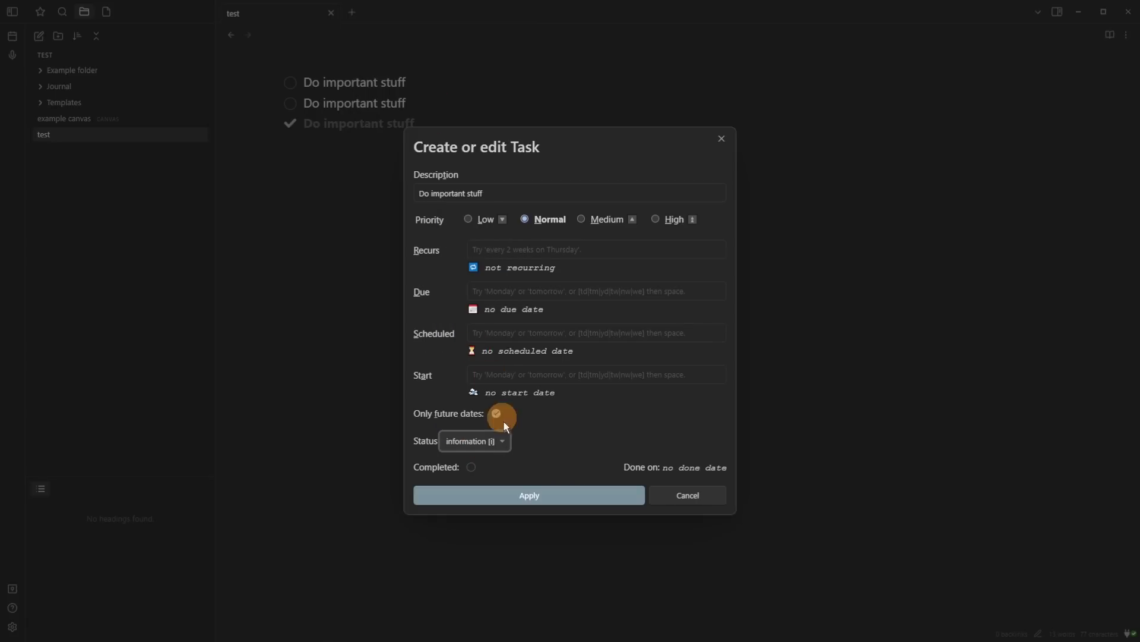
pyautogui.click(536, 495)
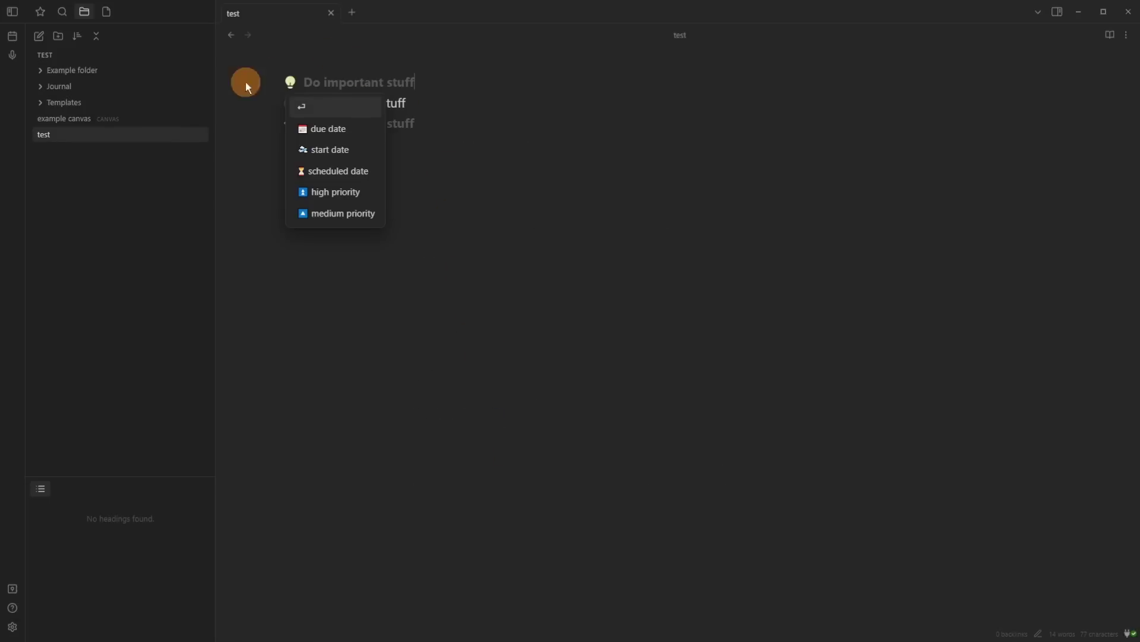
# Set the second task's status to In Progress [/] with the task editor
pyautogui.click(438, 104)
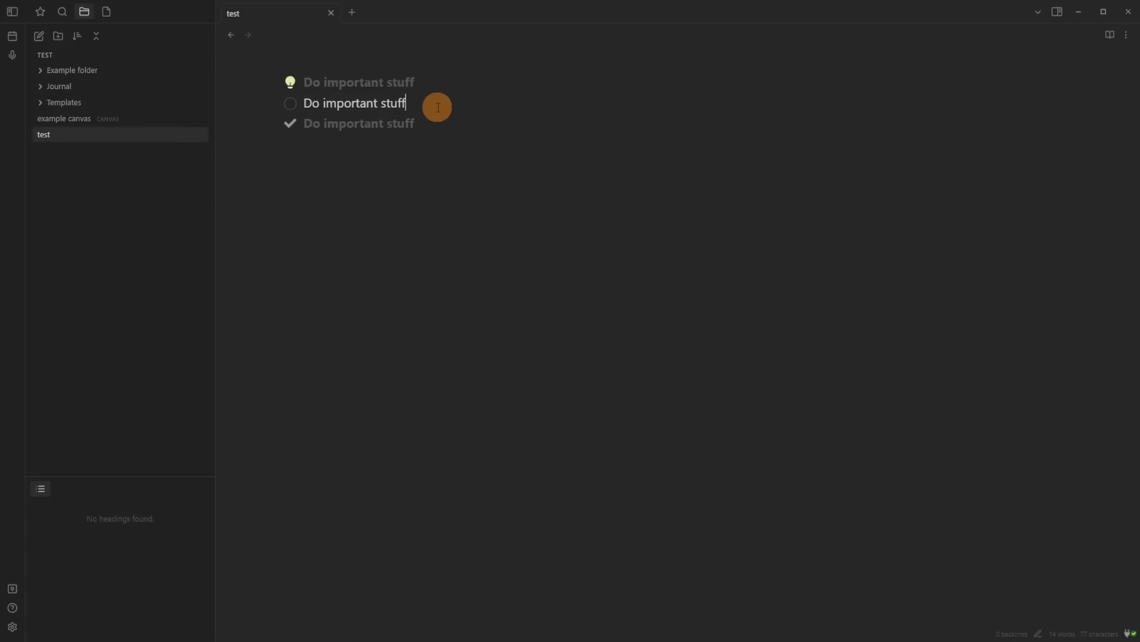
pyautogui.hotkey('ctrl', 'p')
pyautogui.press('Return')
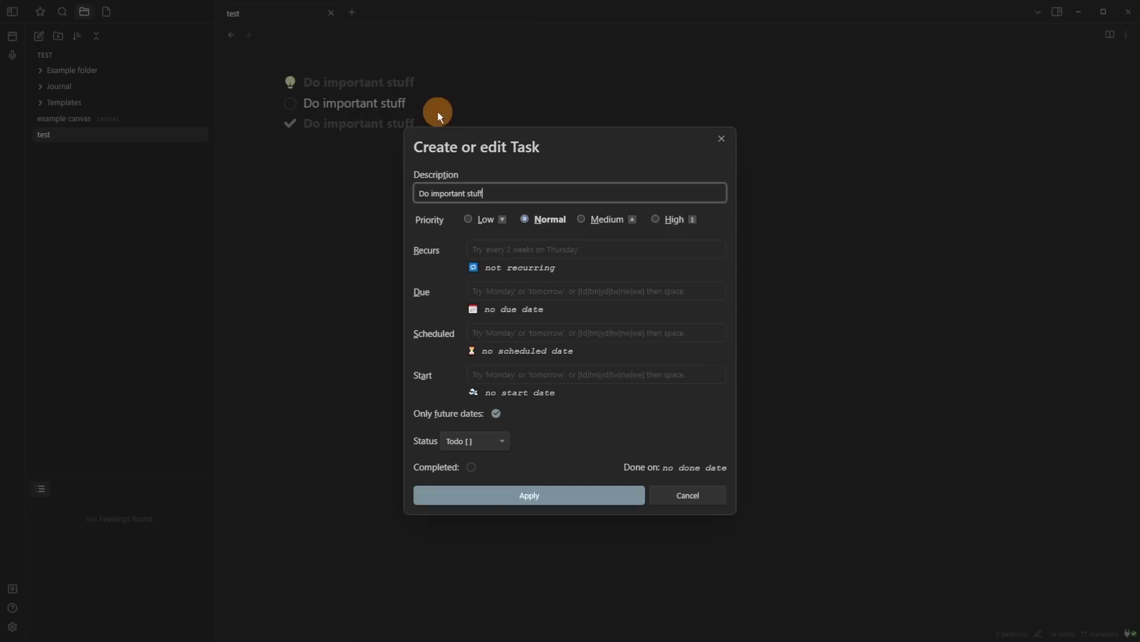
pyautogui.click(473, 442)
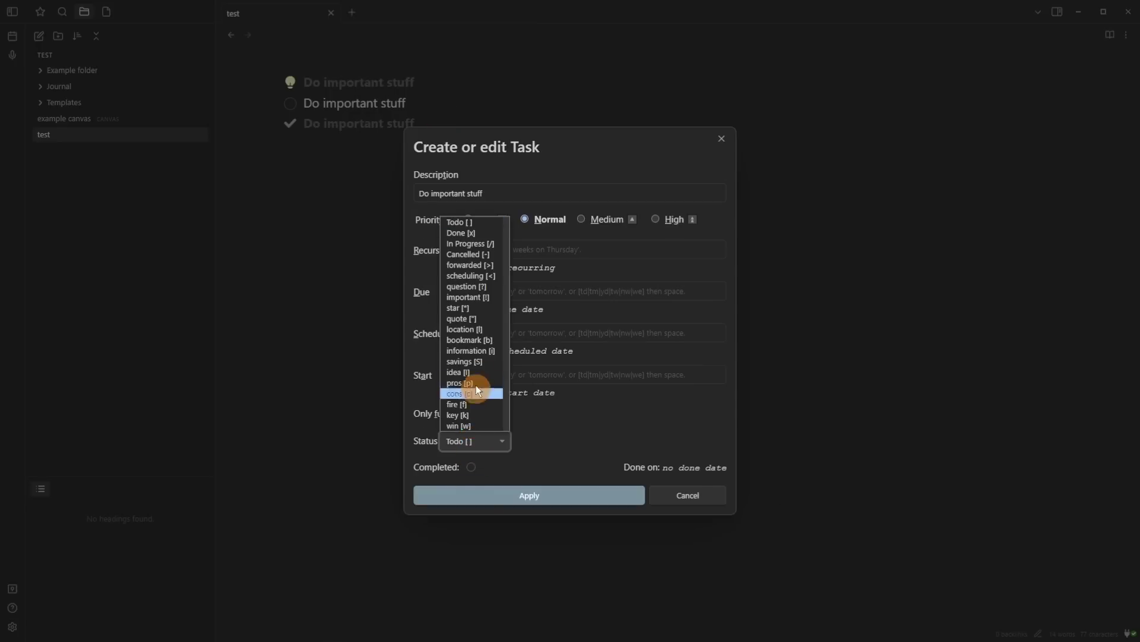
pyautogui.click(472, 244)
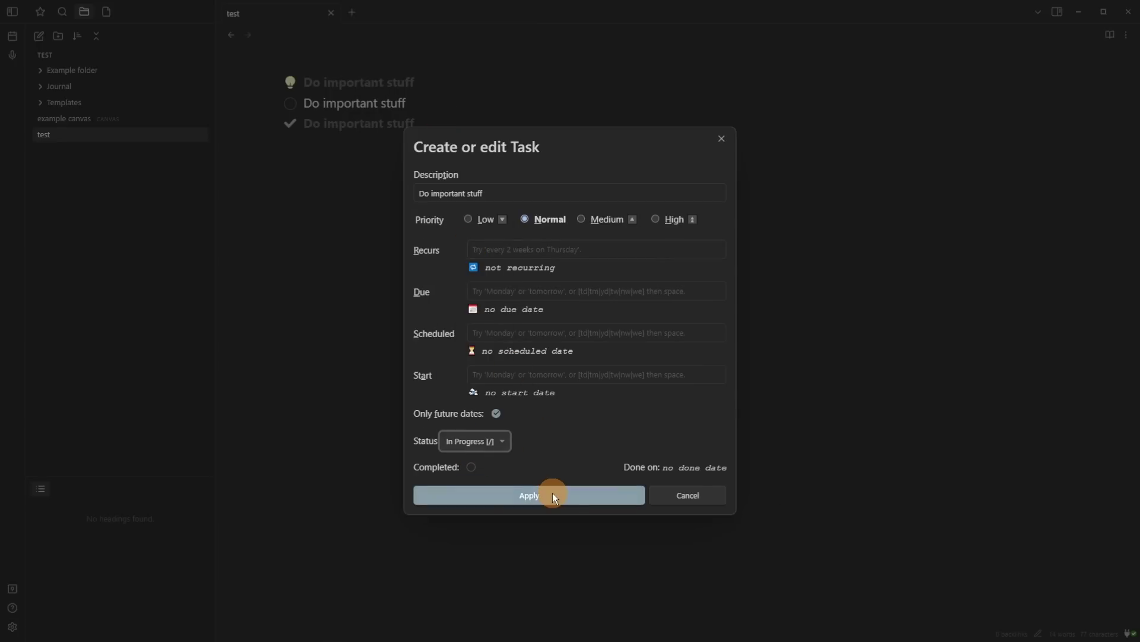
pyautogui.click(529, 494)
# Toggle the third task's checkbox until it is marked done on 2023-01-27
pyautogui.press('Escape')
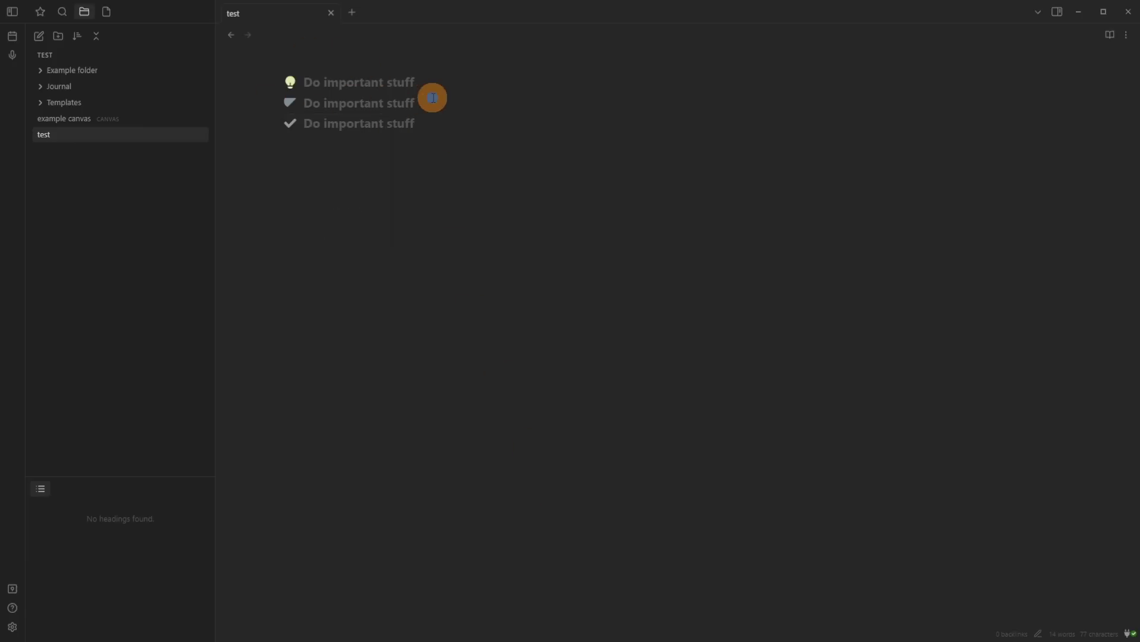
pyautogui.click(290, 123)
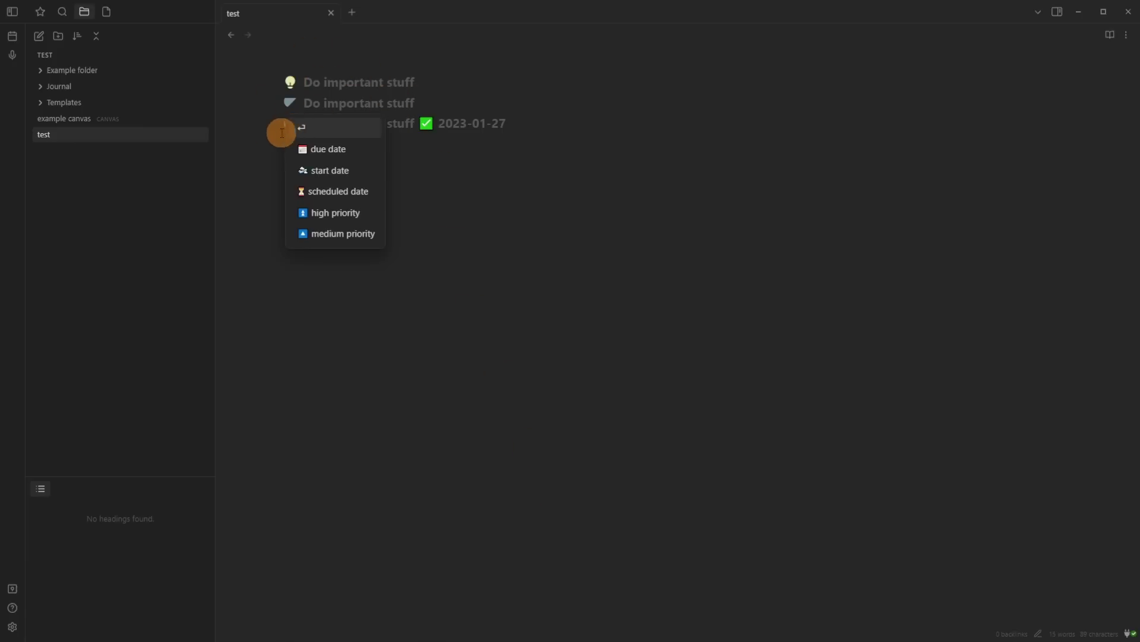
pyautogui.press('Escape')
pyautogui.click(290, 124)
pyautogui.click(290, 125)
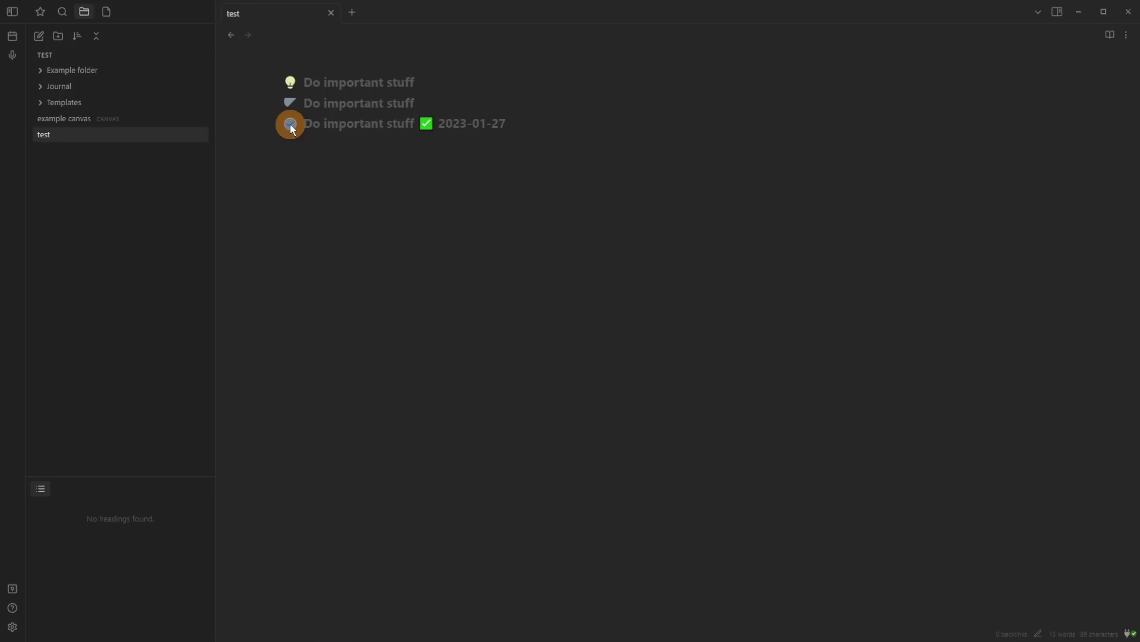
pyautogui.click(291, 124)
pyautogui.click(291, 124)
# Toggle the second task's checkbox several times to test its status cycle
pyautogui.click(291, 106)
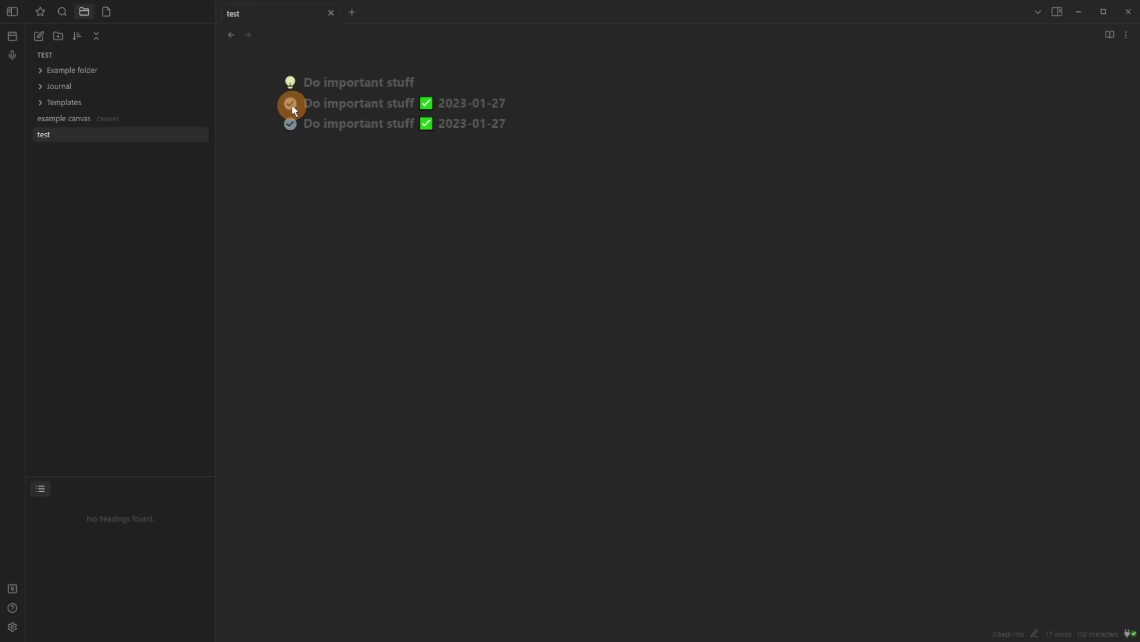
pyautogui.click(291, 105)
pyautogui.click(290, 106)
pyautogui.click(291, 105)
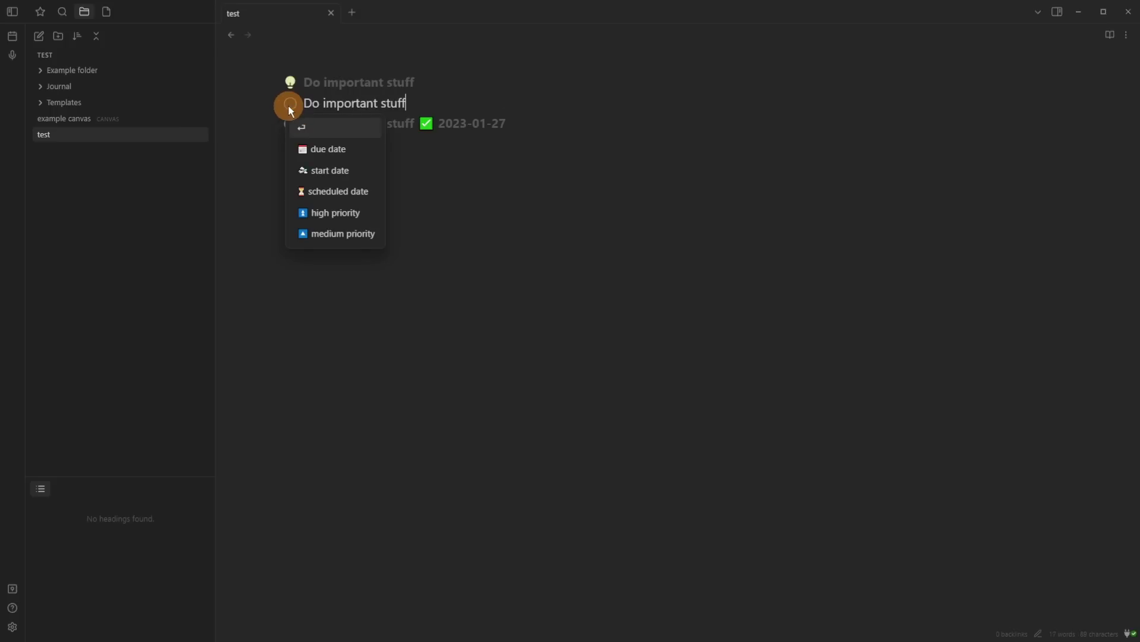
pyautogui.click(291, 105)
pyautogui.click(291, 105)
pyautogui.press('Escape')
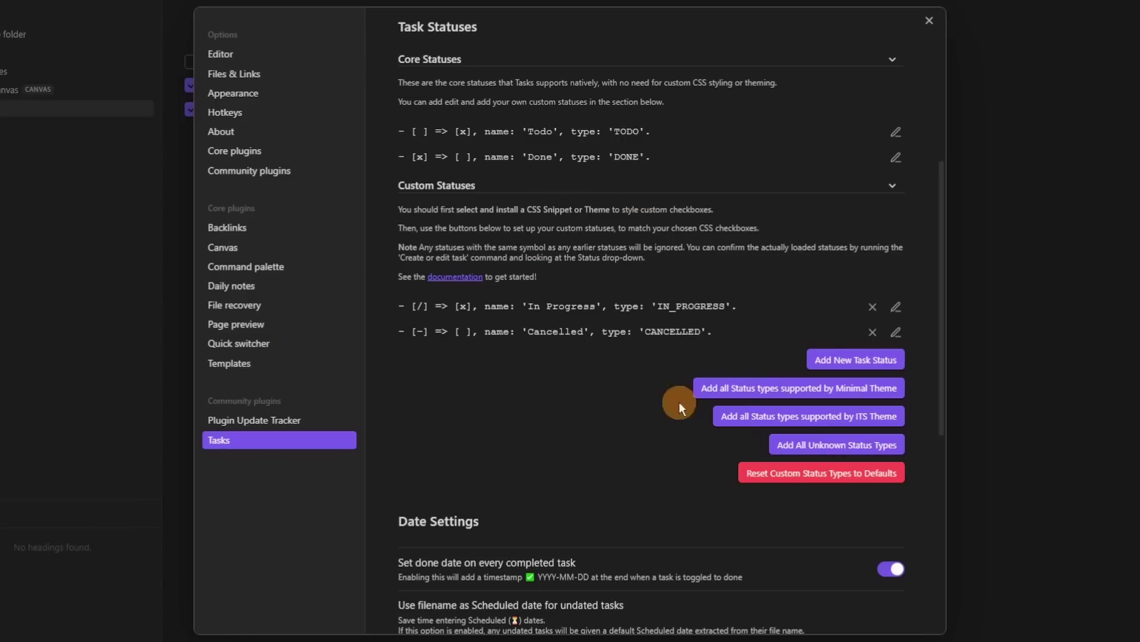
# Create a custom status 'Important' with symbol ! and next symbol D
pyautogui.click(841, 356)
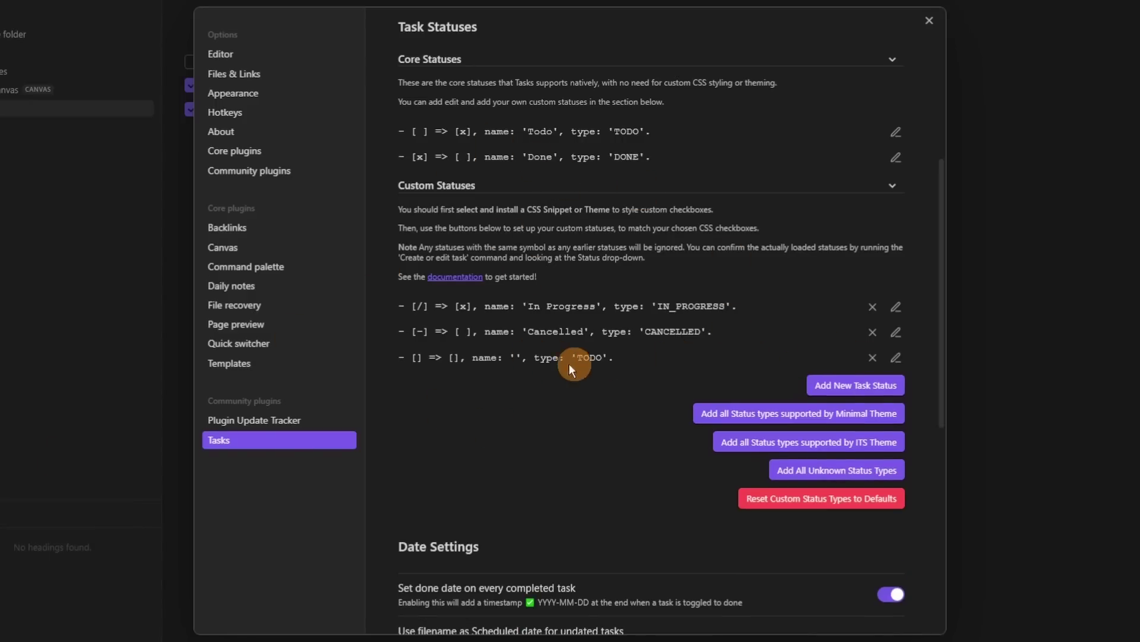
pyautogui.click(897, 357)
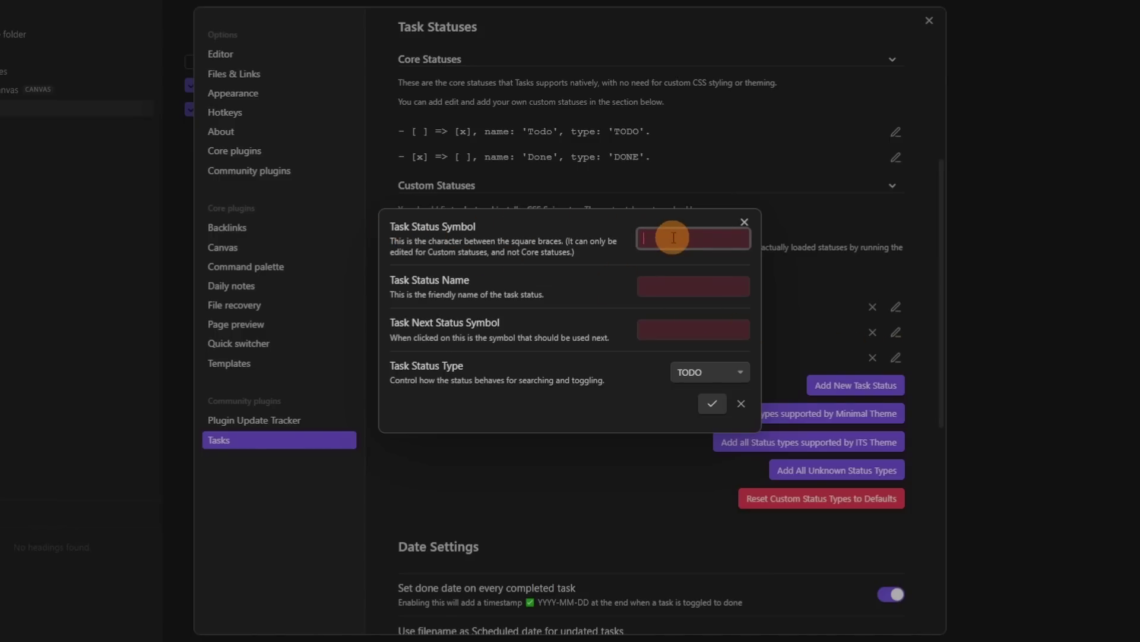
pyautogui.write('!')
pyautogui.click(675, 288)
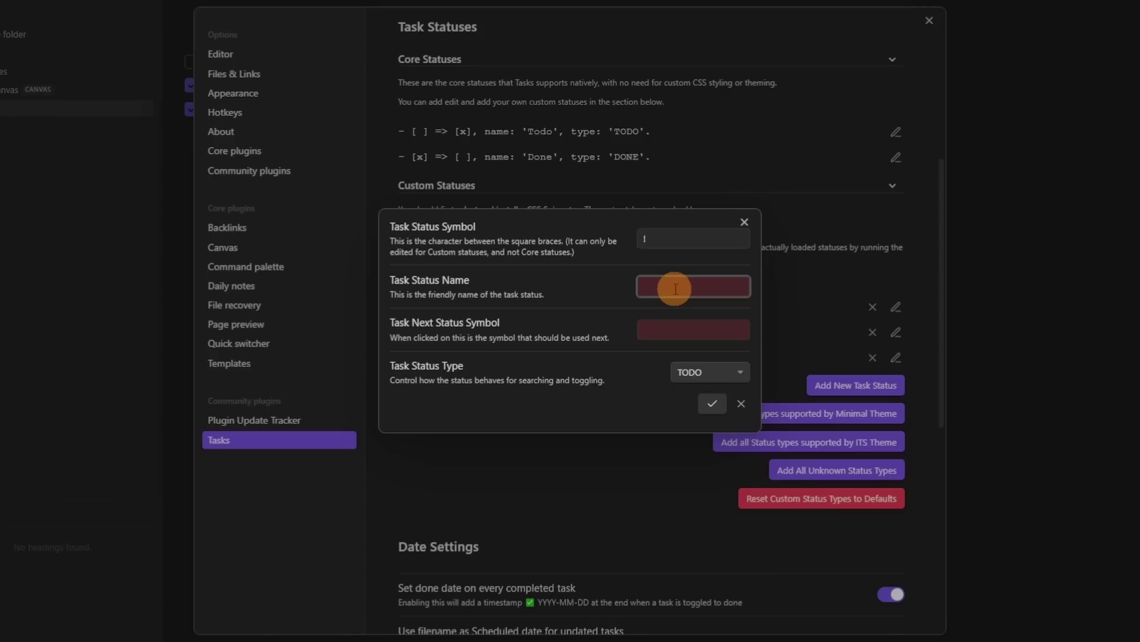
pyautogui.write('Important')
pyautogui.click(669, 330)
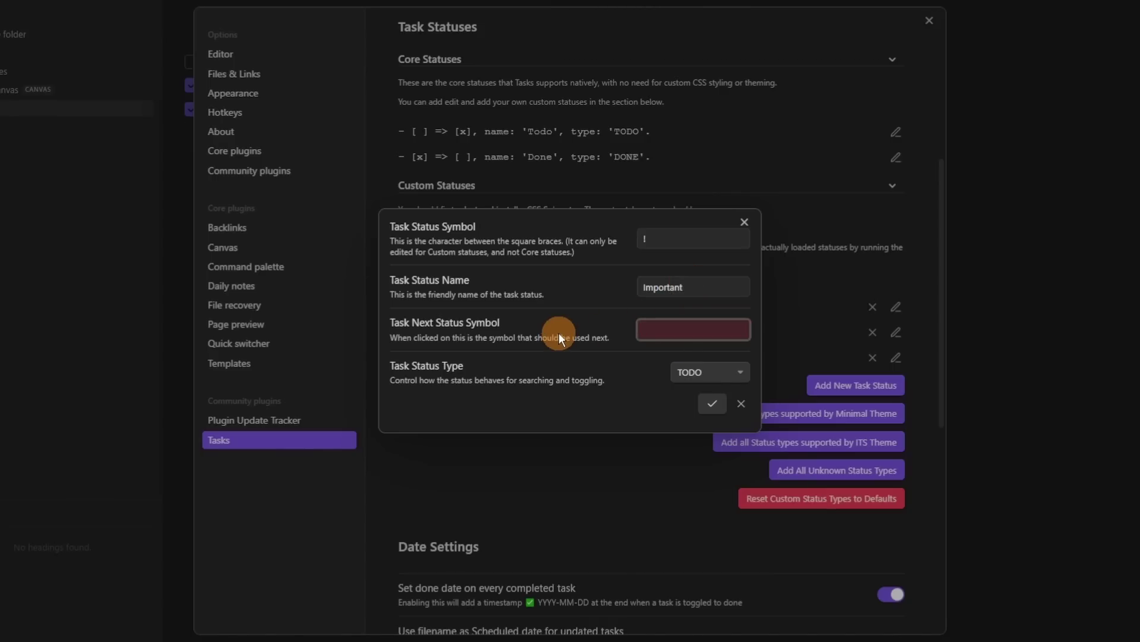
pyautogui.write('D')
pyautogui.click(710, 402)
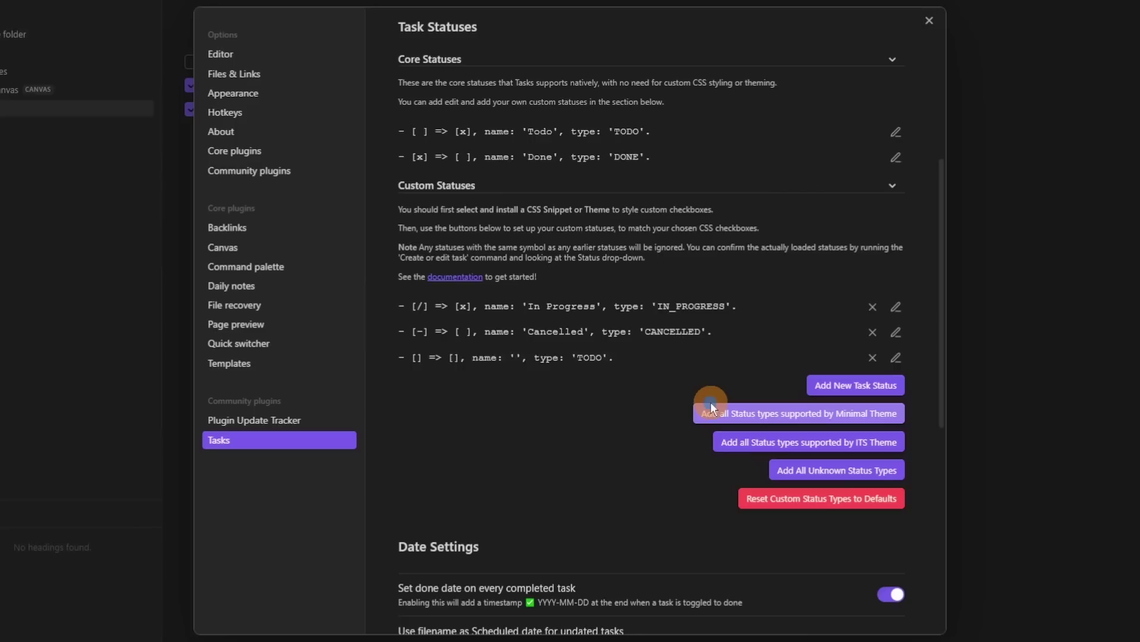
# Create 'Doing - Important' (D→X, IN_PROGRESS) and add another blank custom status
pyautogui.click(867, 384)
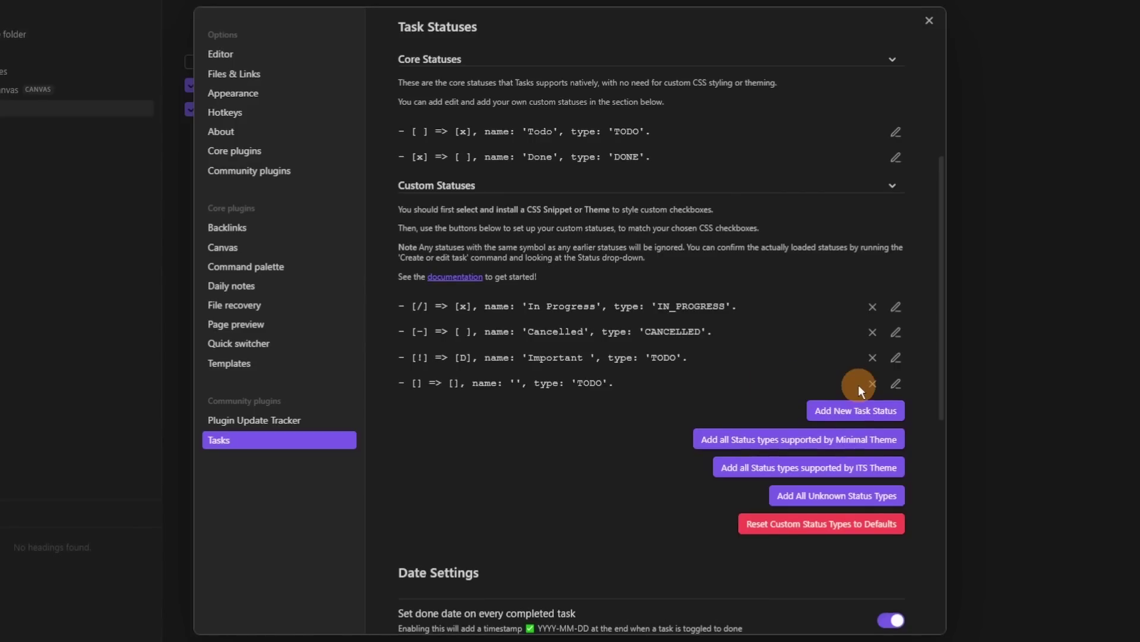
pyautogui.click(898, 385)
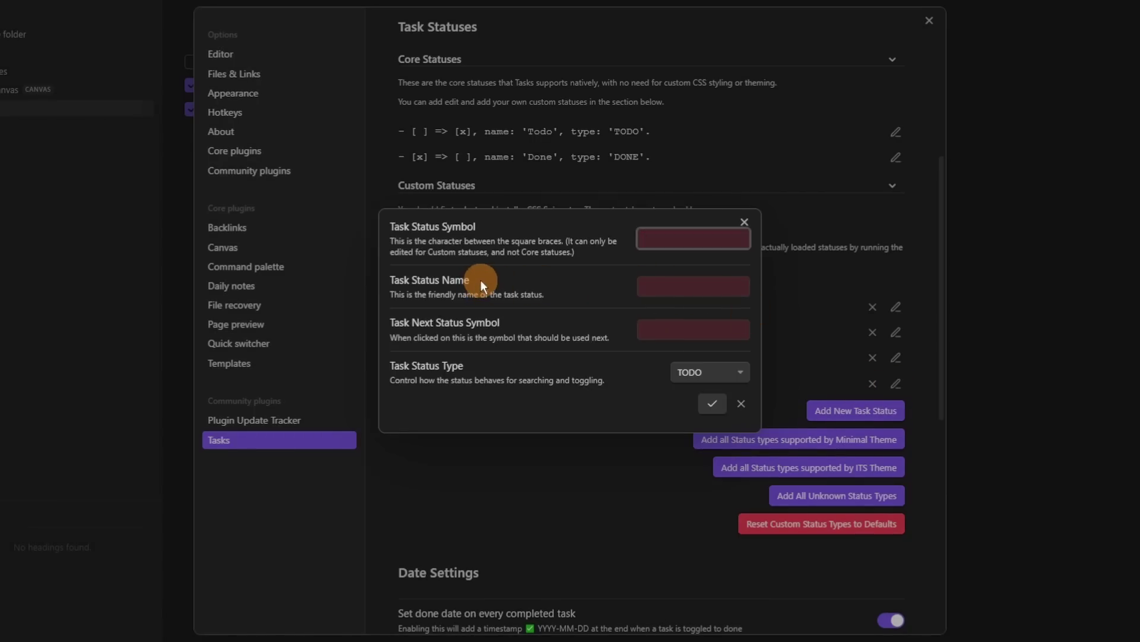
pyautogui.write('D')
pyautogui.press('Tab')
pyautogui.write('Doing - Important')
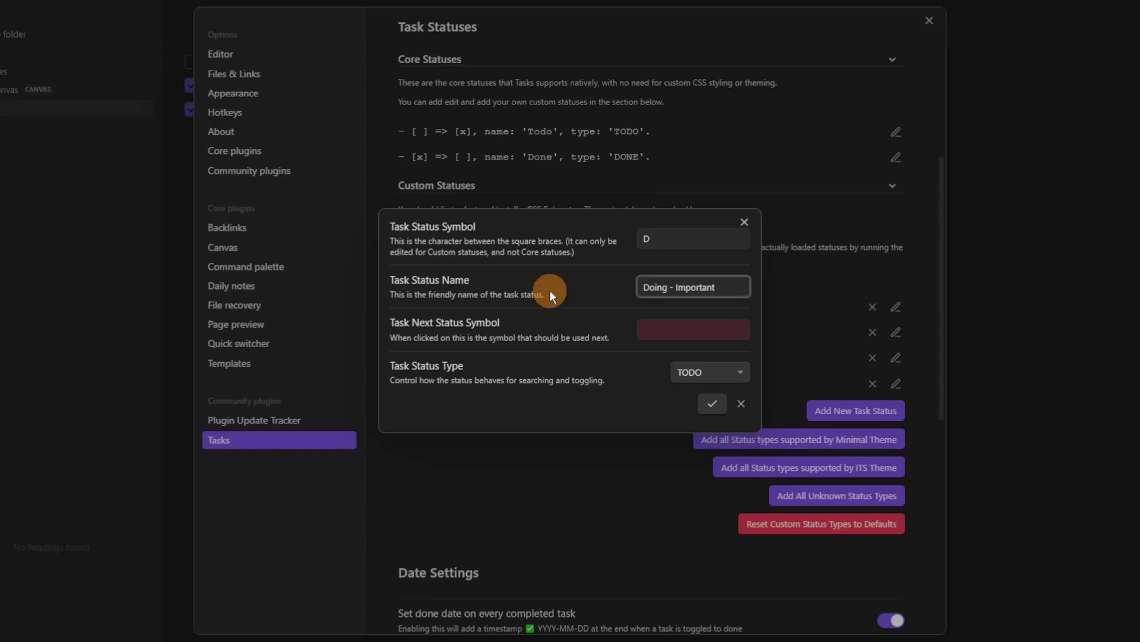
pyautogui.click(689, 329)
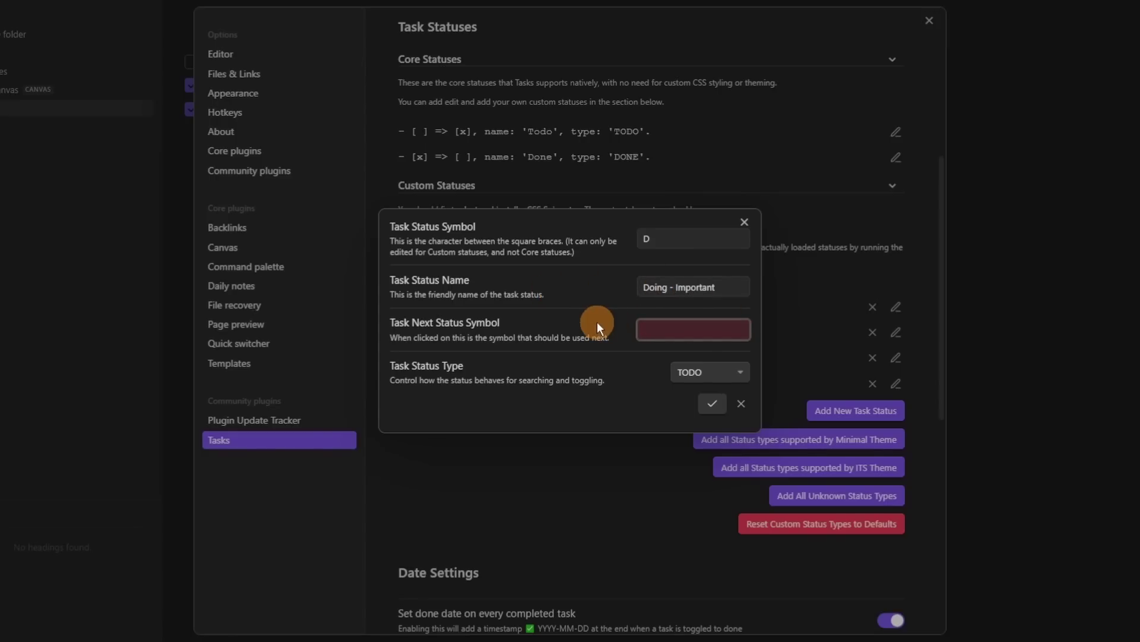
pyautogui.write('x')
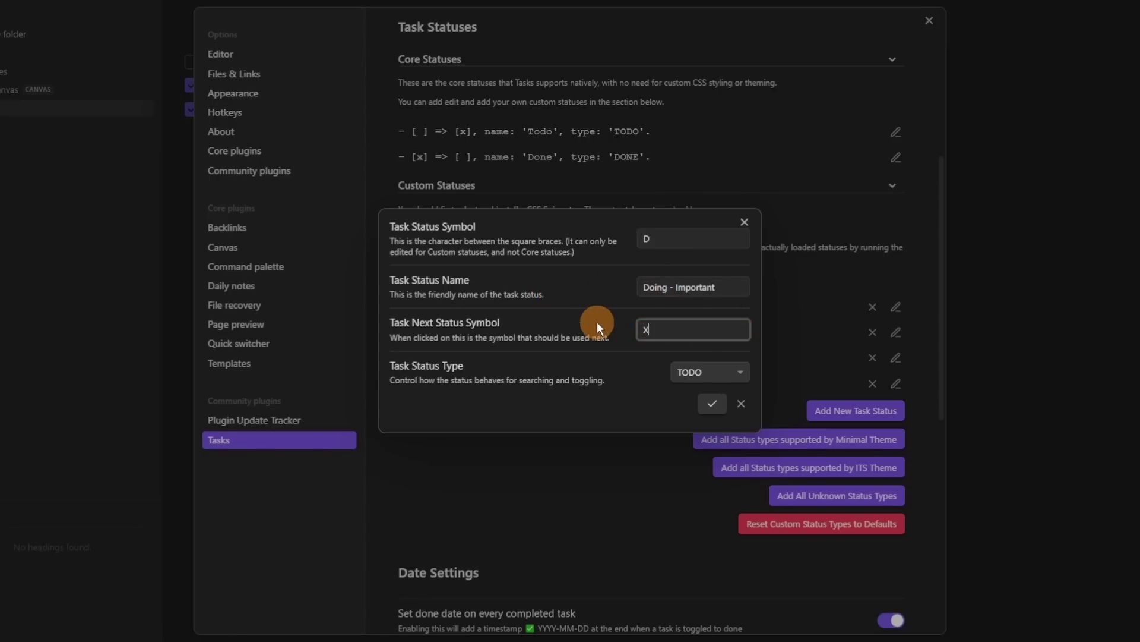
pyautogui.click(695, 373)
pyautogui.click(722, 400)
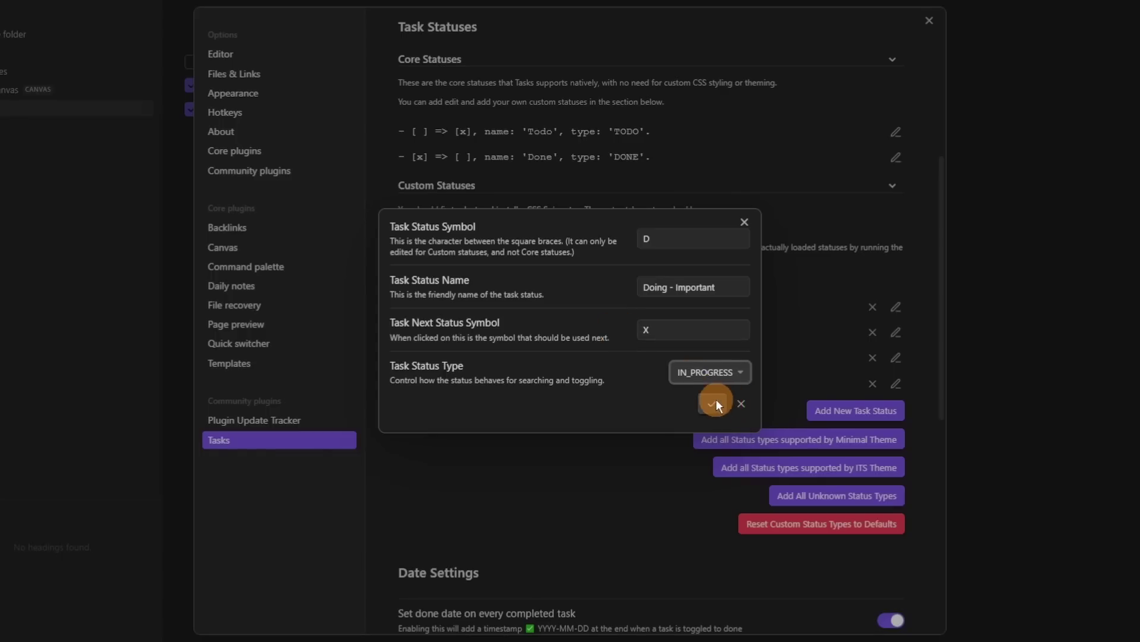
pyautogui.click(712, 403)
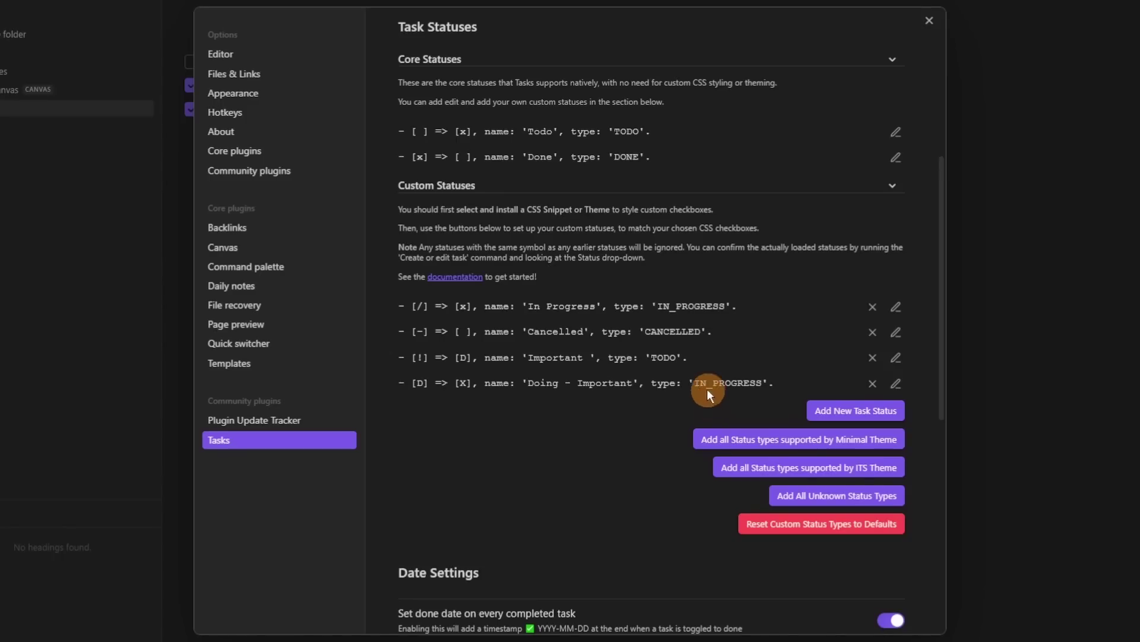
pyautogui.click(845, 412)
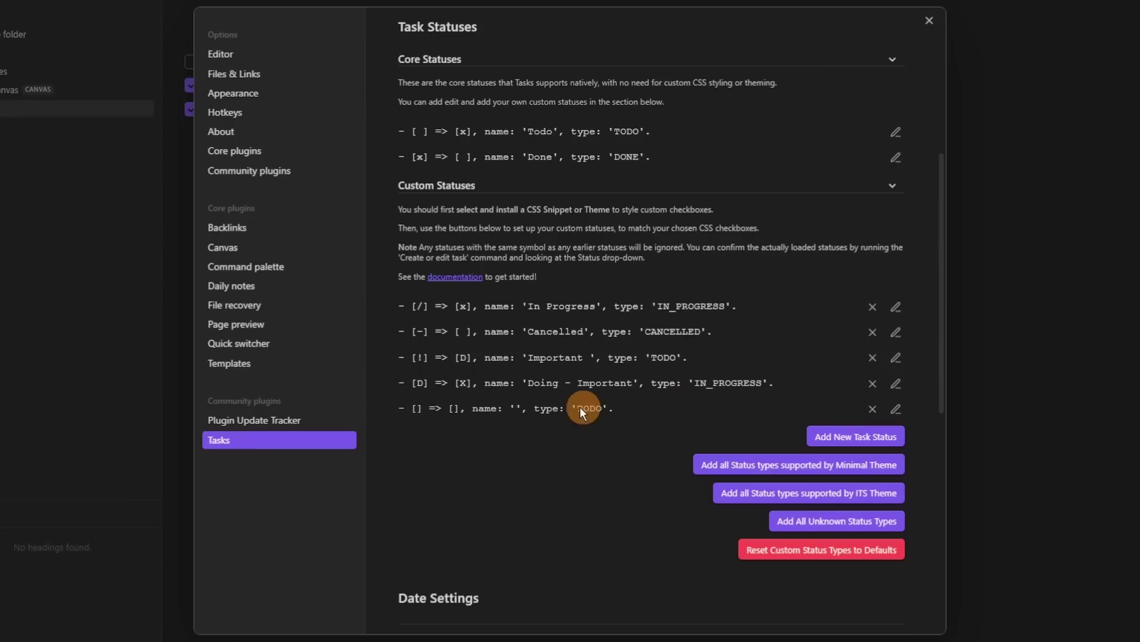
# Fill the blank status as 'Done - Important' (X→!, type DONE), save it, and close settings
pyautogui.click(895, 410)
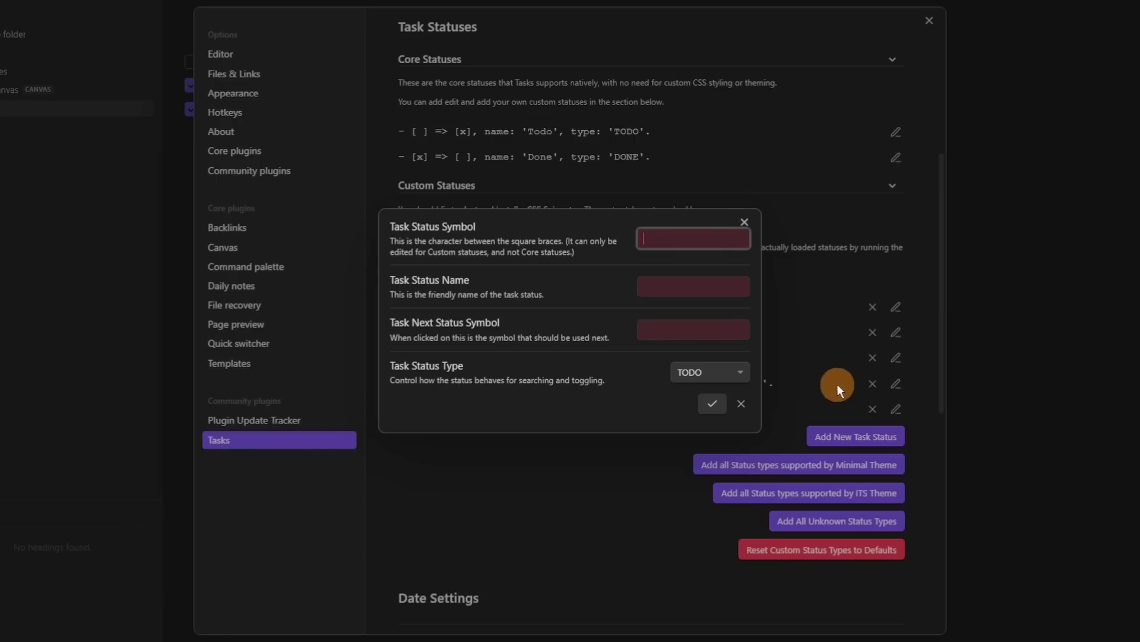
pyautogui.write('x')
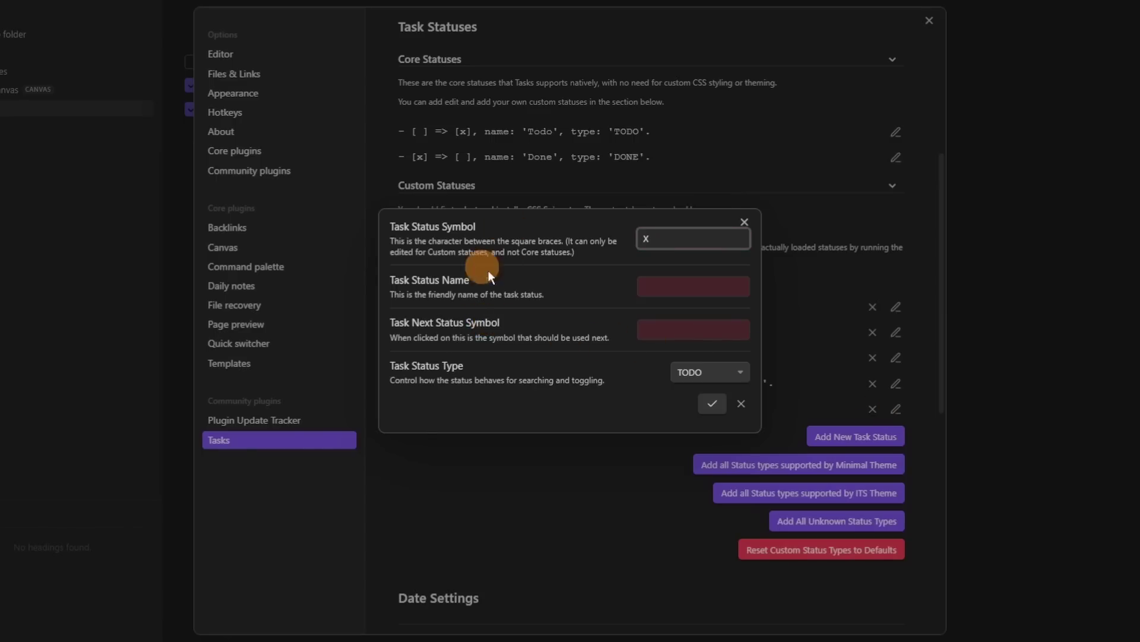
pyautogui.click(651, 285)
pyautogui.write('Done - Important')
pyautogui.press('Tab')
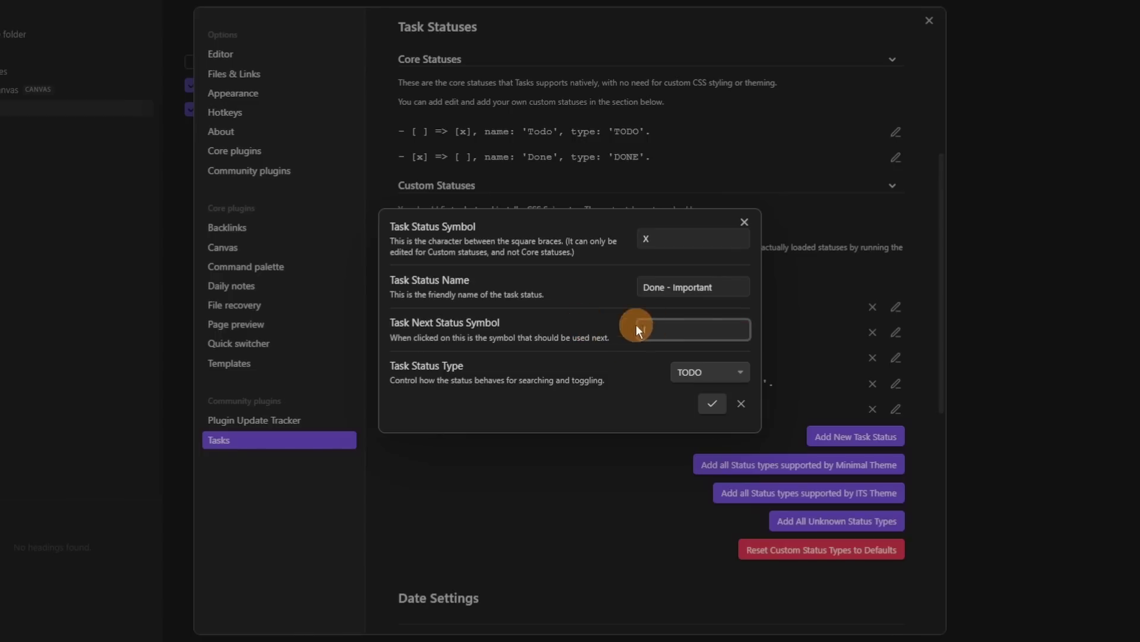
pyautogui.click(700, 371)
pyautogui.click(707, 414)
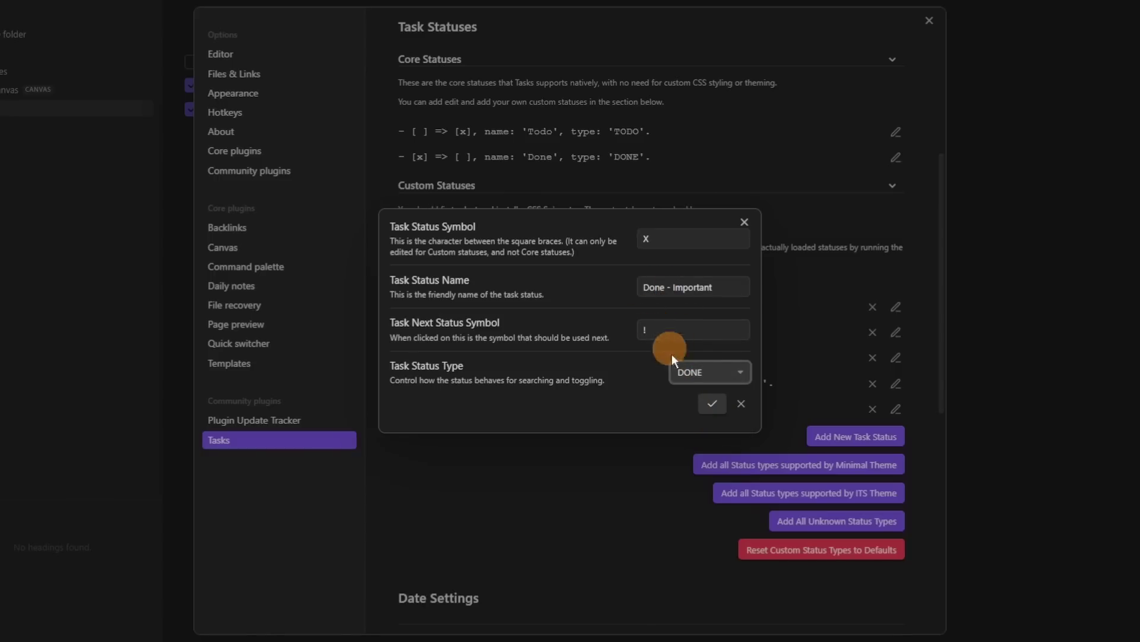
pyautogui.click(710, 406)
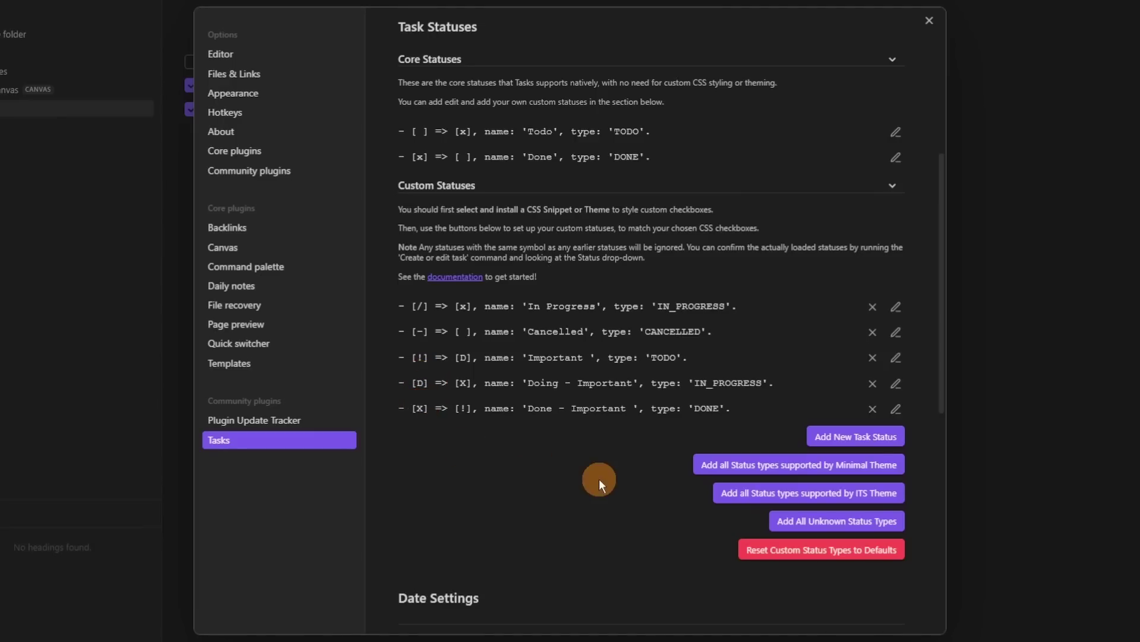
pyautogui.click(1028, 408)
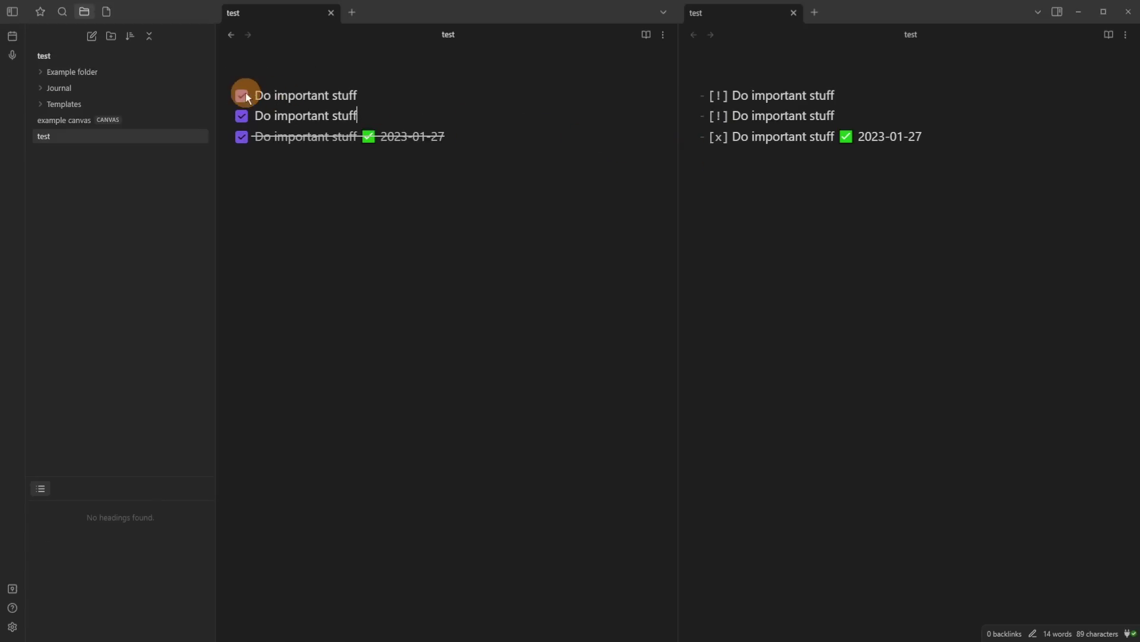
# Cycle the first task's checkbox through D, X and ! until it rests on D
pyautogui.click(243, 95)
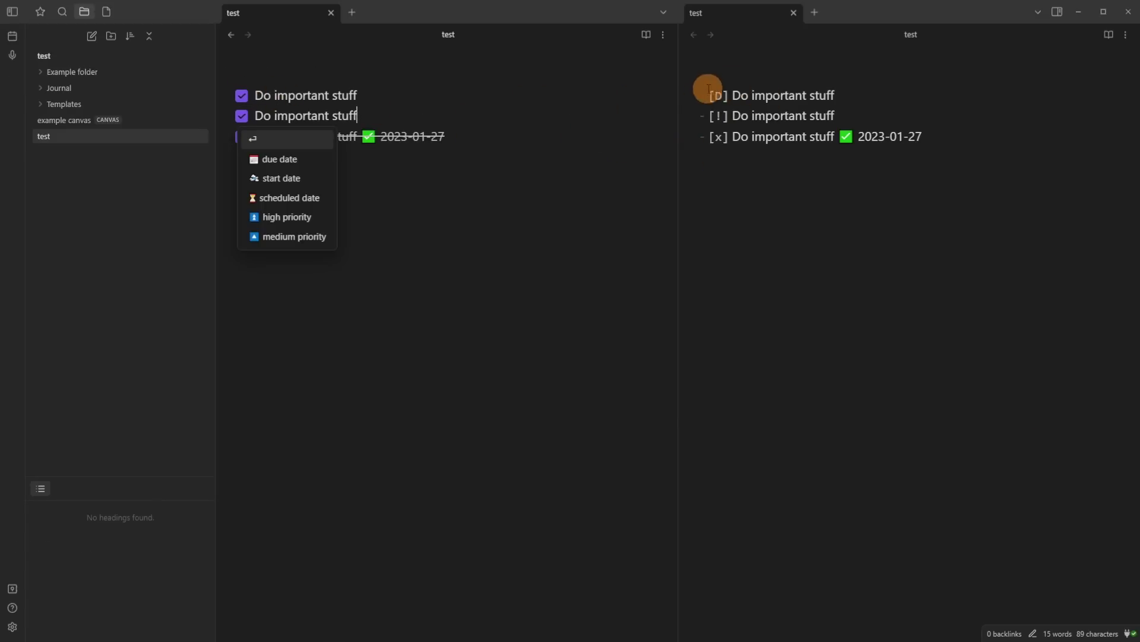
pyautogui.click(380, 96)
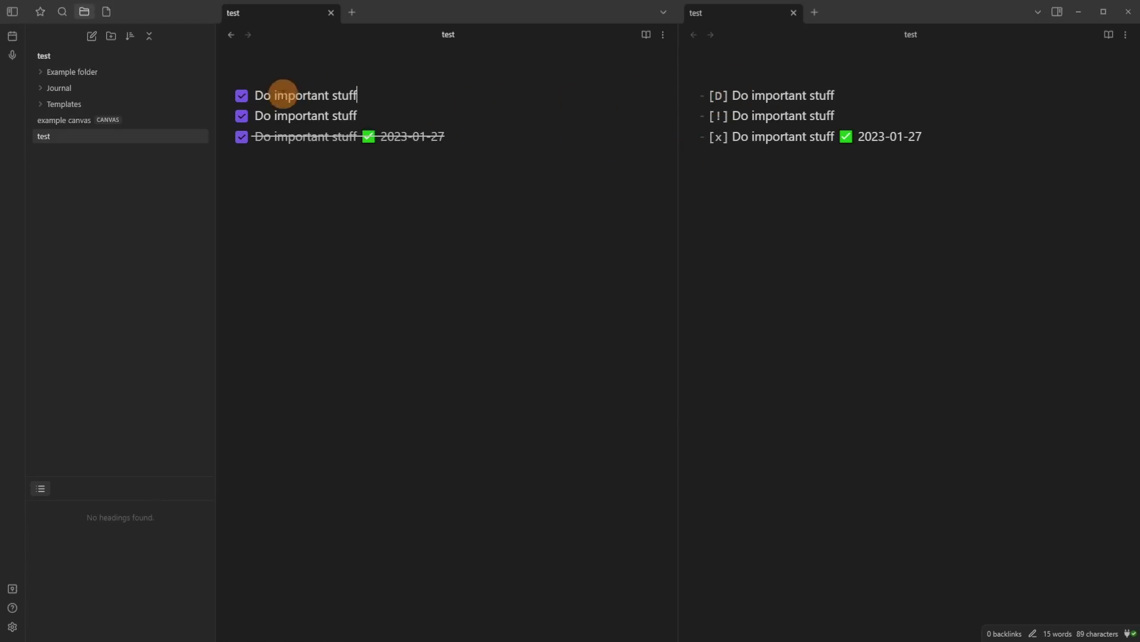
pyautogui.click(242, 96)
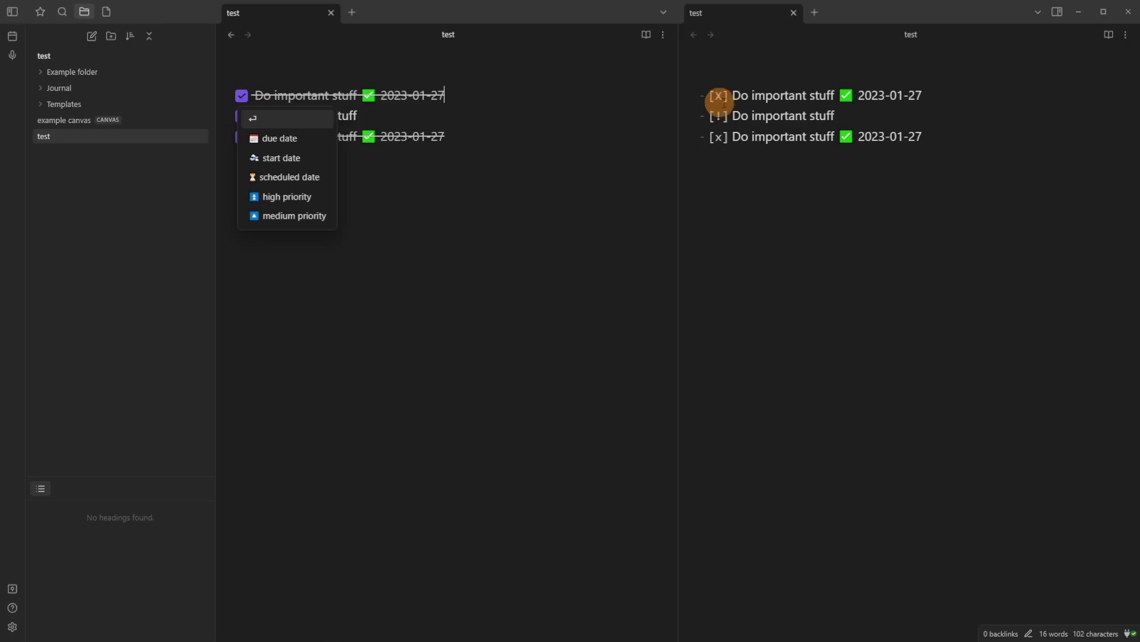
pyautogui.click(242, 96)
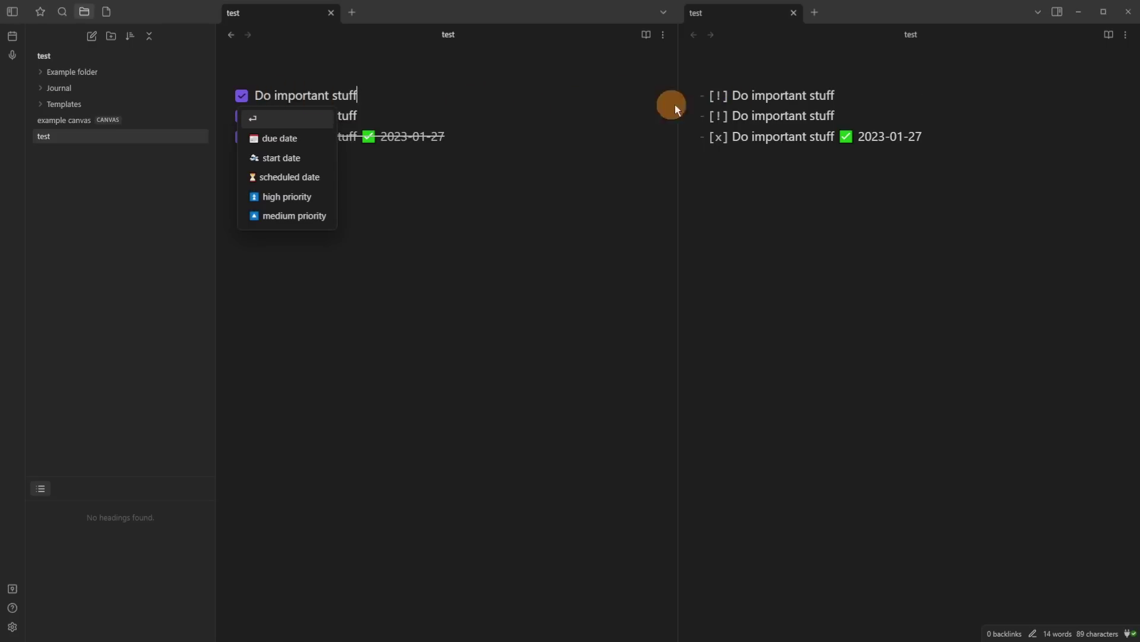
pyautogui.click(242, 96)
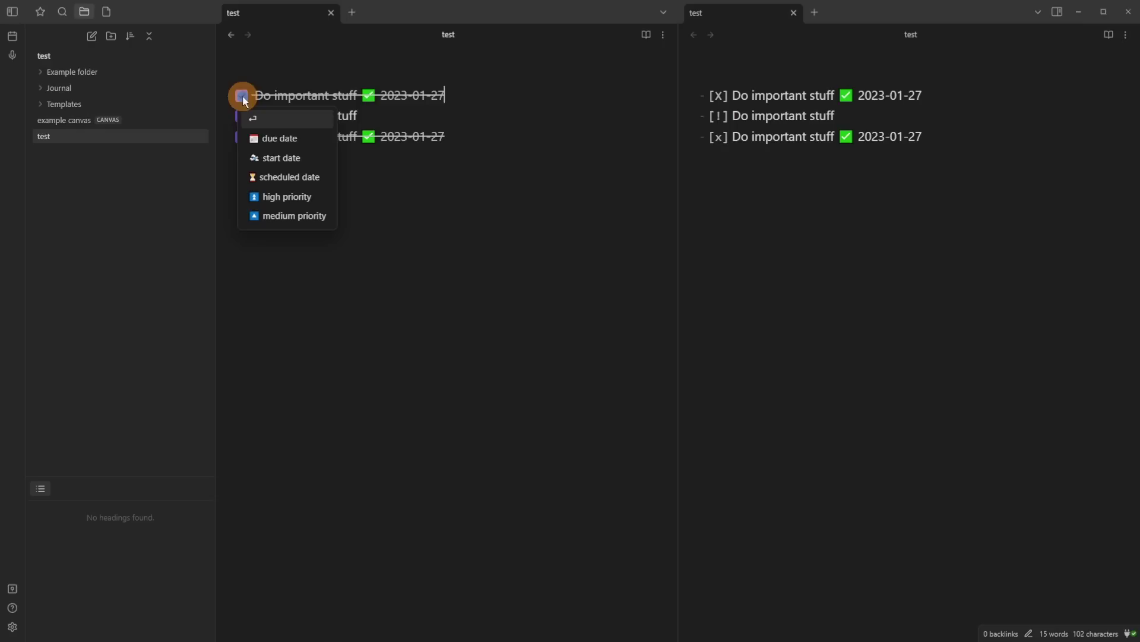
pyautogui.click(242, 96)
pyautogui.click(243, 96)
pyautogui.click(243, 96)
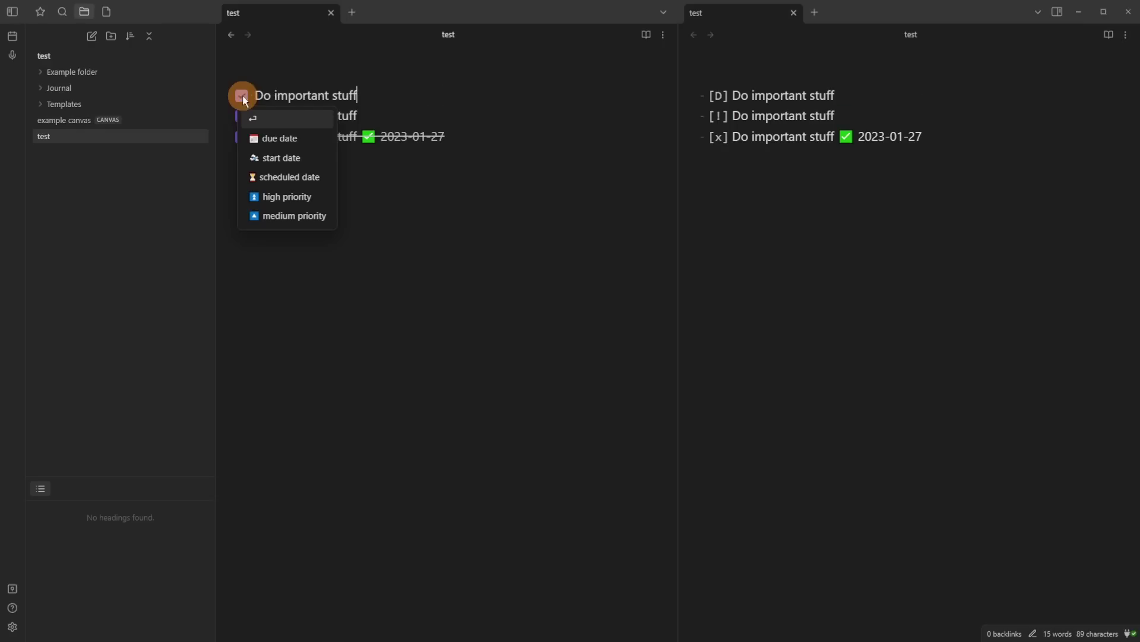
pyautogui.click(391, 105)
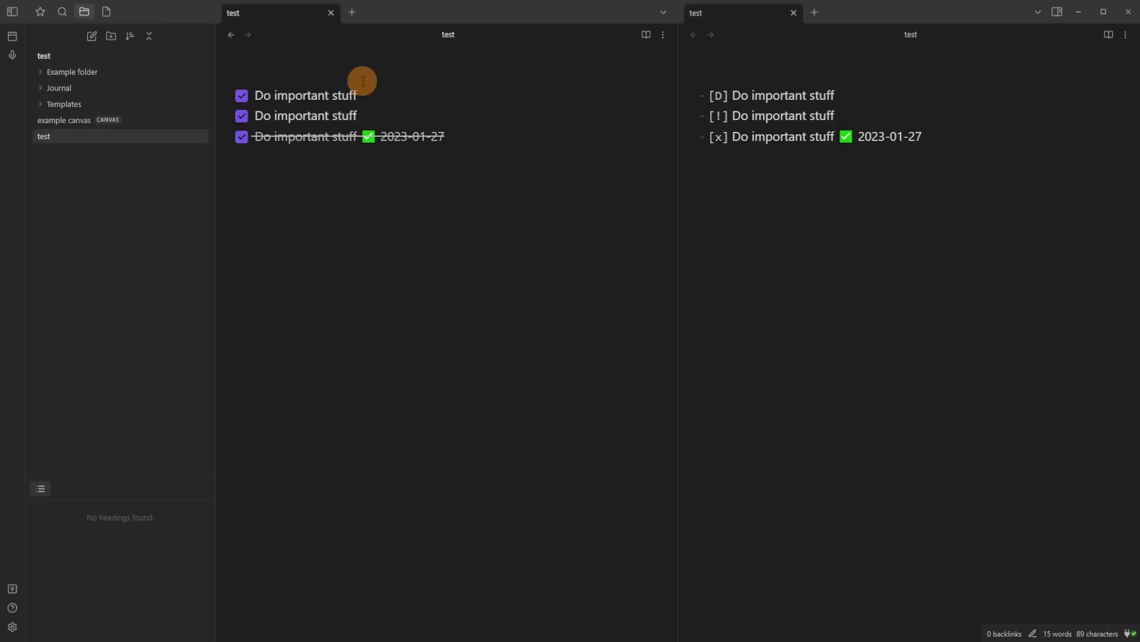
# Verify the checkboxes CSS snippet is enabled in Appearance settings, then close settings
pyautogui.hotkey('ctrl', ',')
pyautogui.click(305, 132)
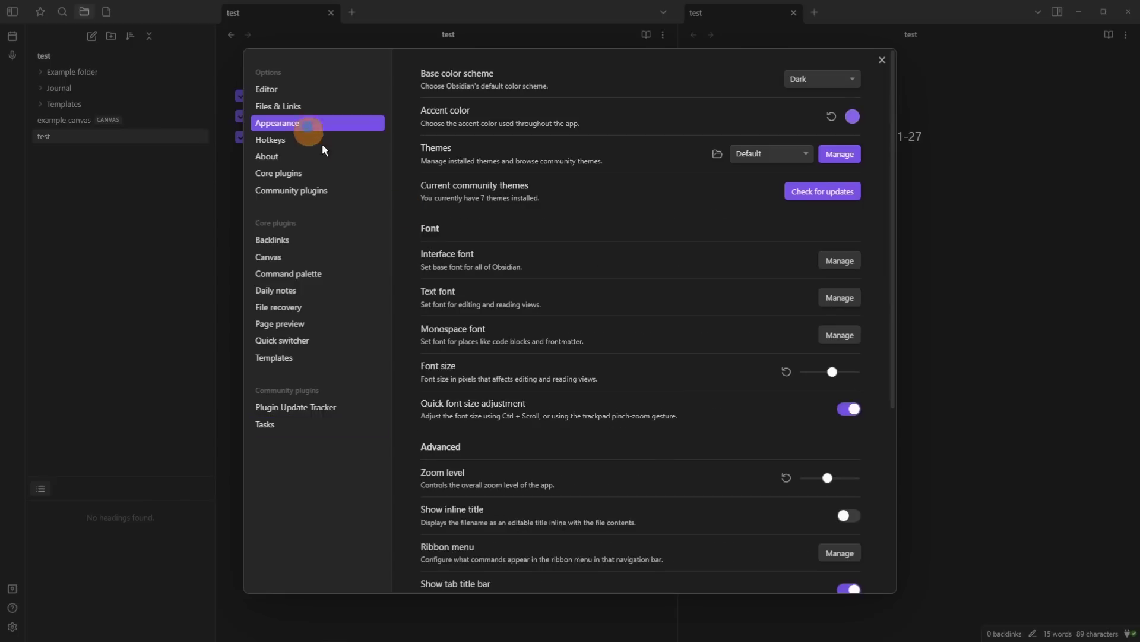
pyautogui.scroll(-6, 678, 417)
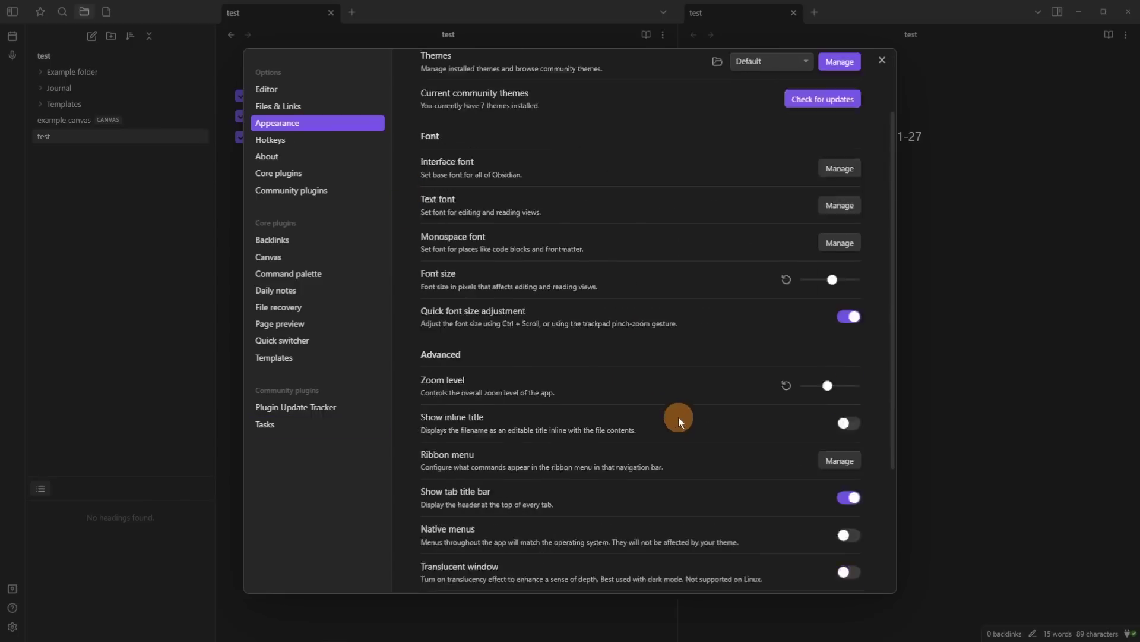
pyautogui.click(931, 439)
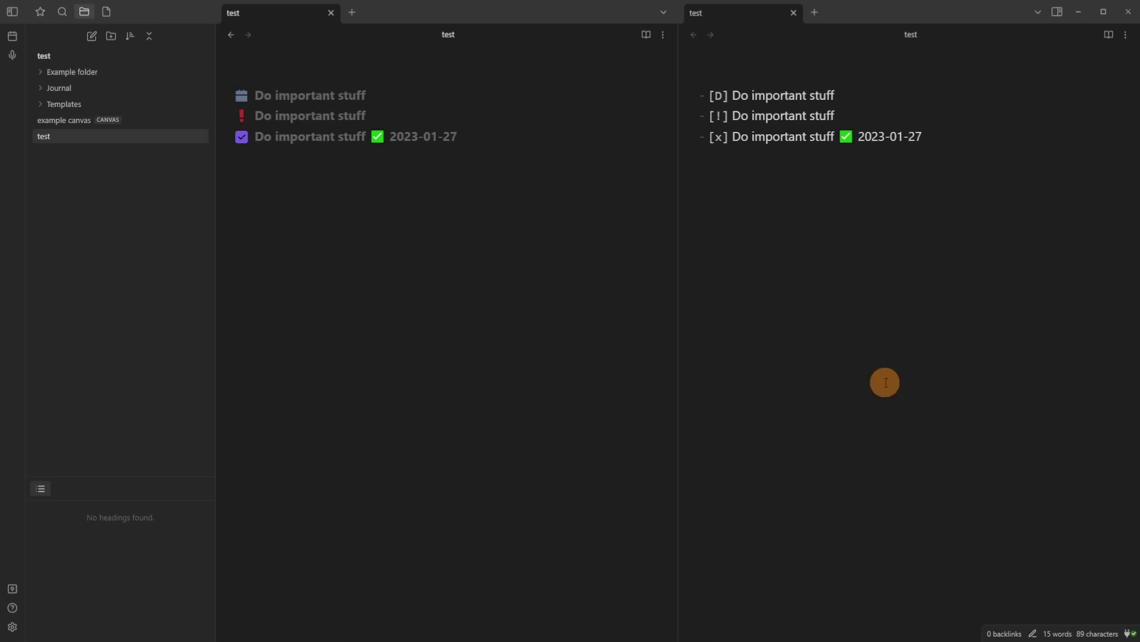
# Cycle the first task through its styled X, ! and D icons back to D
pyautogui.click(242, 97)
pyautogui.click(243, 97)
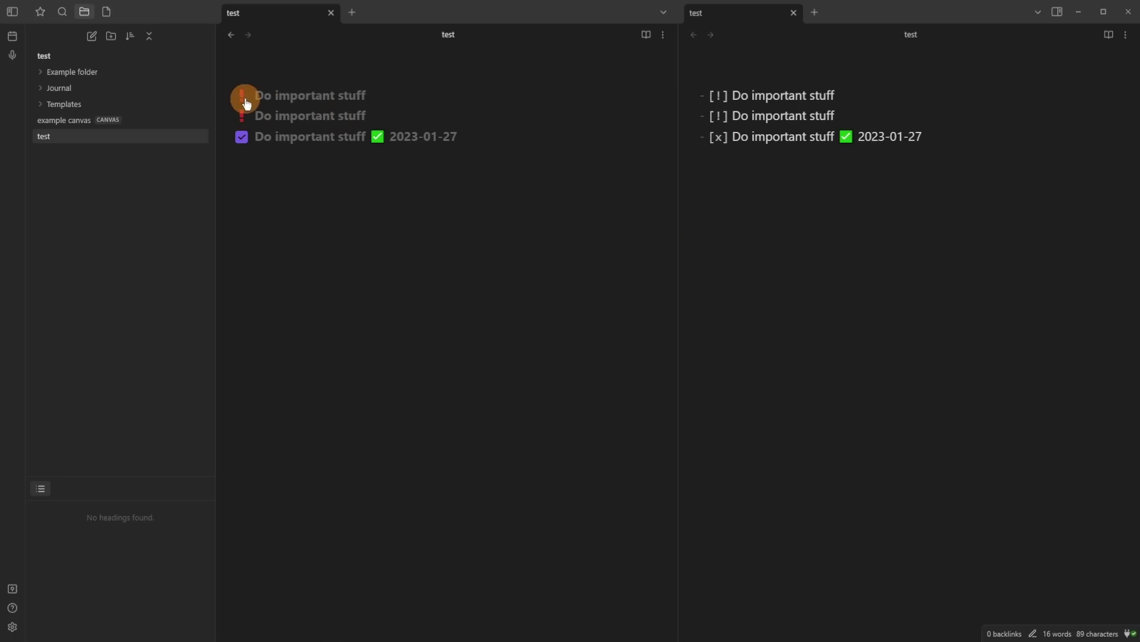
pyautogui.click(246, 103)
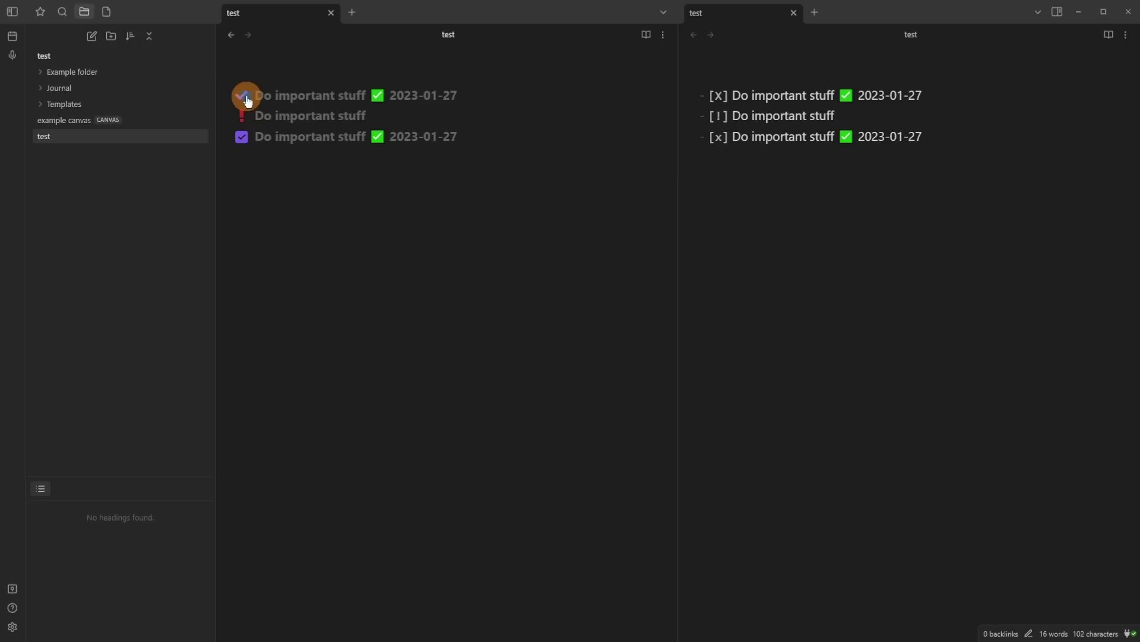
pyautogui.click(246, 98)
pyautogui.click(245, 99)
pyautogui.click(242, 98)
pyautogui.click(244, 97)
pyautogui.click(247, 99)
pyautogui.click(245, 97)
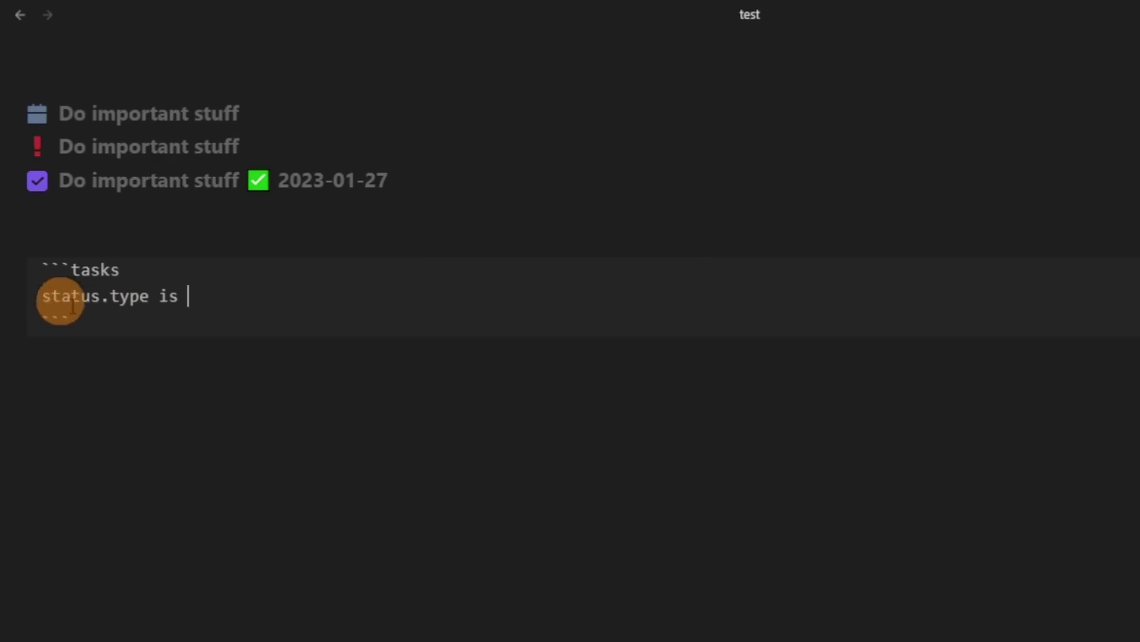
# Complete the query filter as 'status.type is IN_PROGRESS' and render it, matching one task
pyautogui.write('IN_PROGRESS')
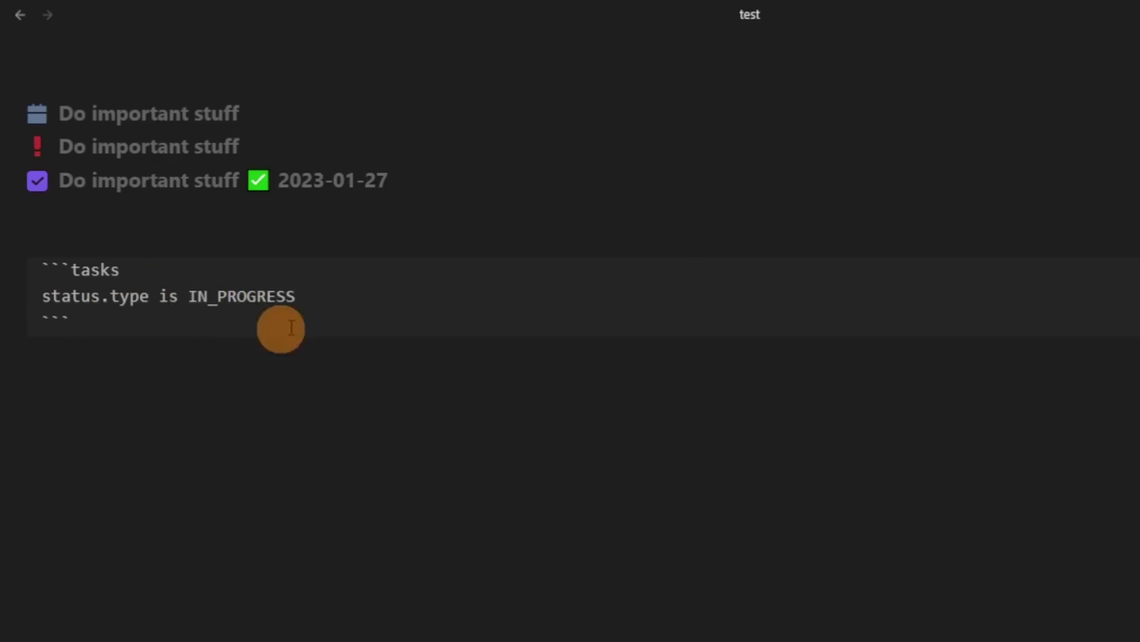
pyautogui.click(124, 243)
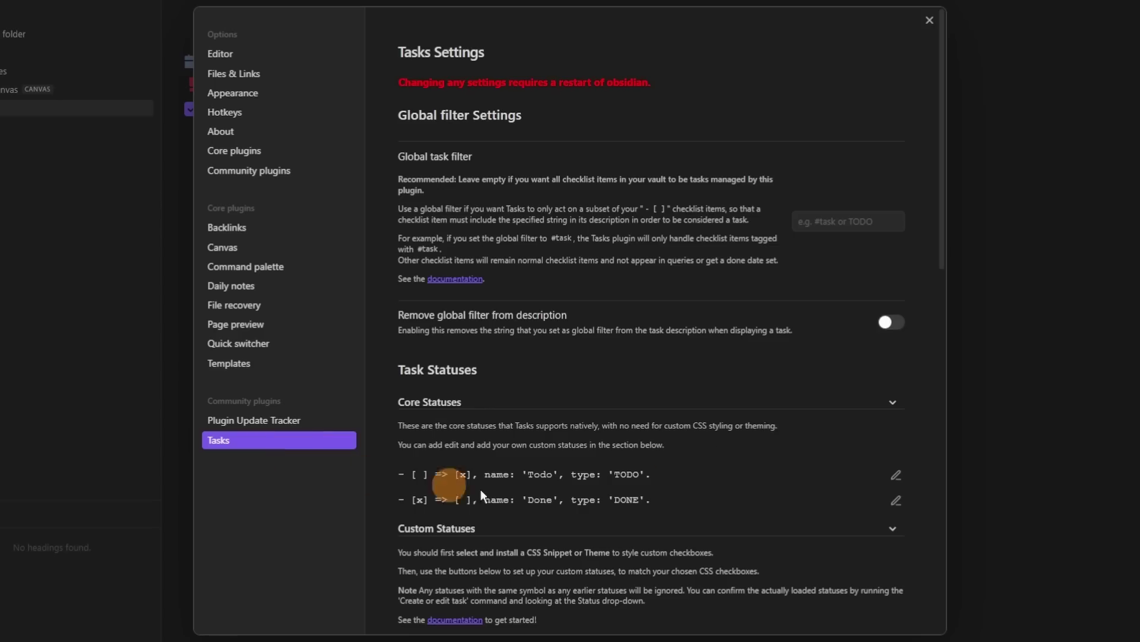
pyautogui.scroll(-7, 480, 490)
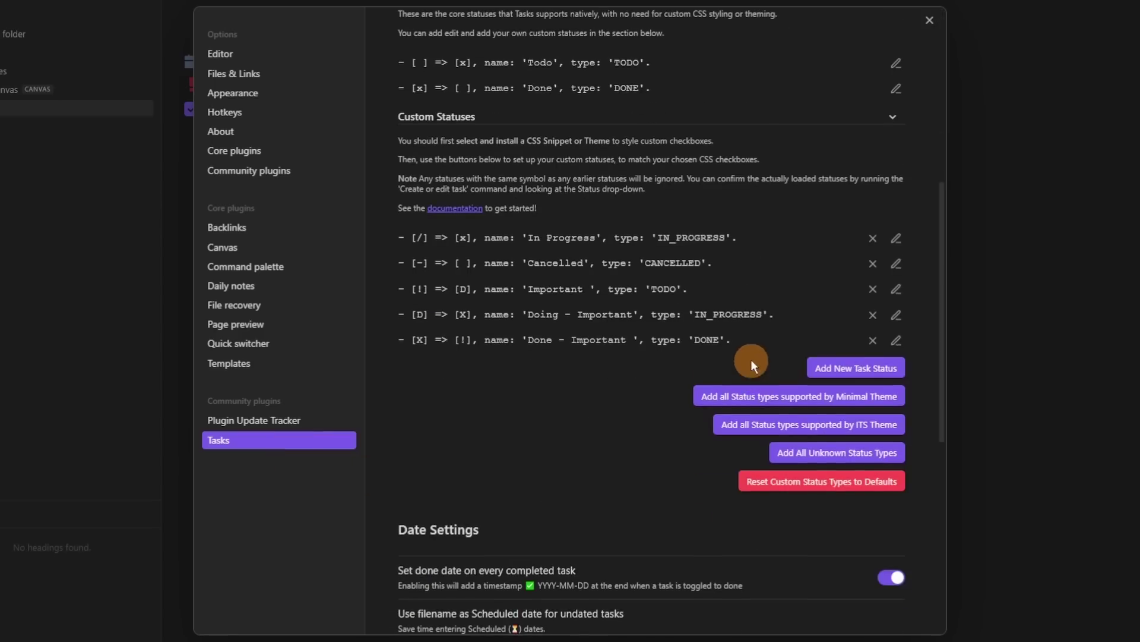